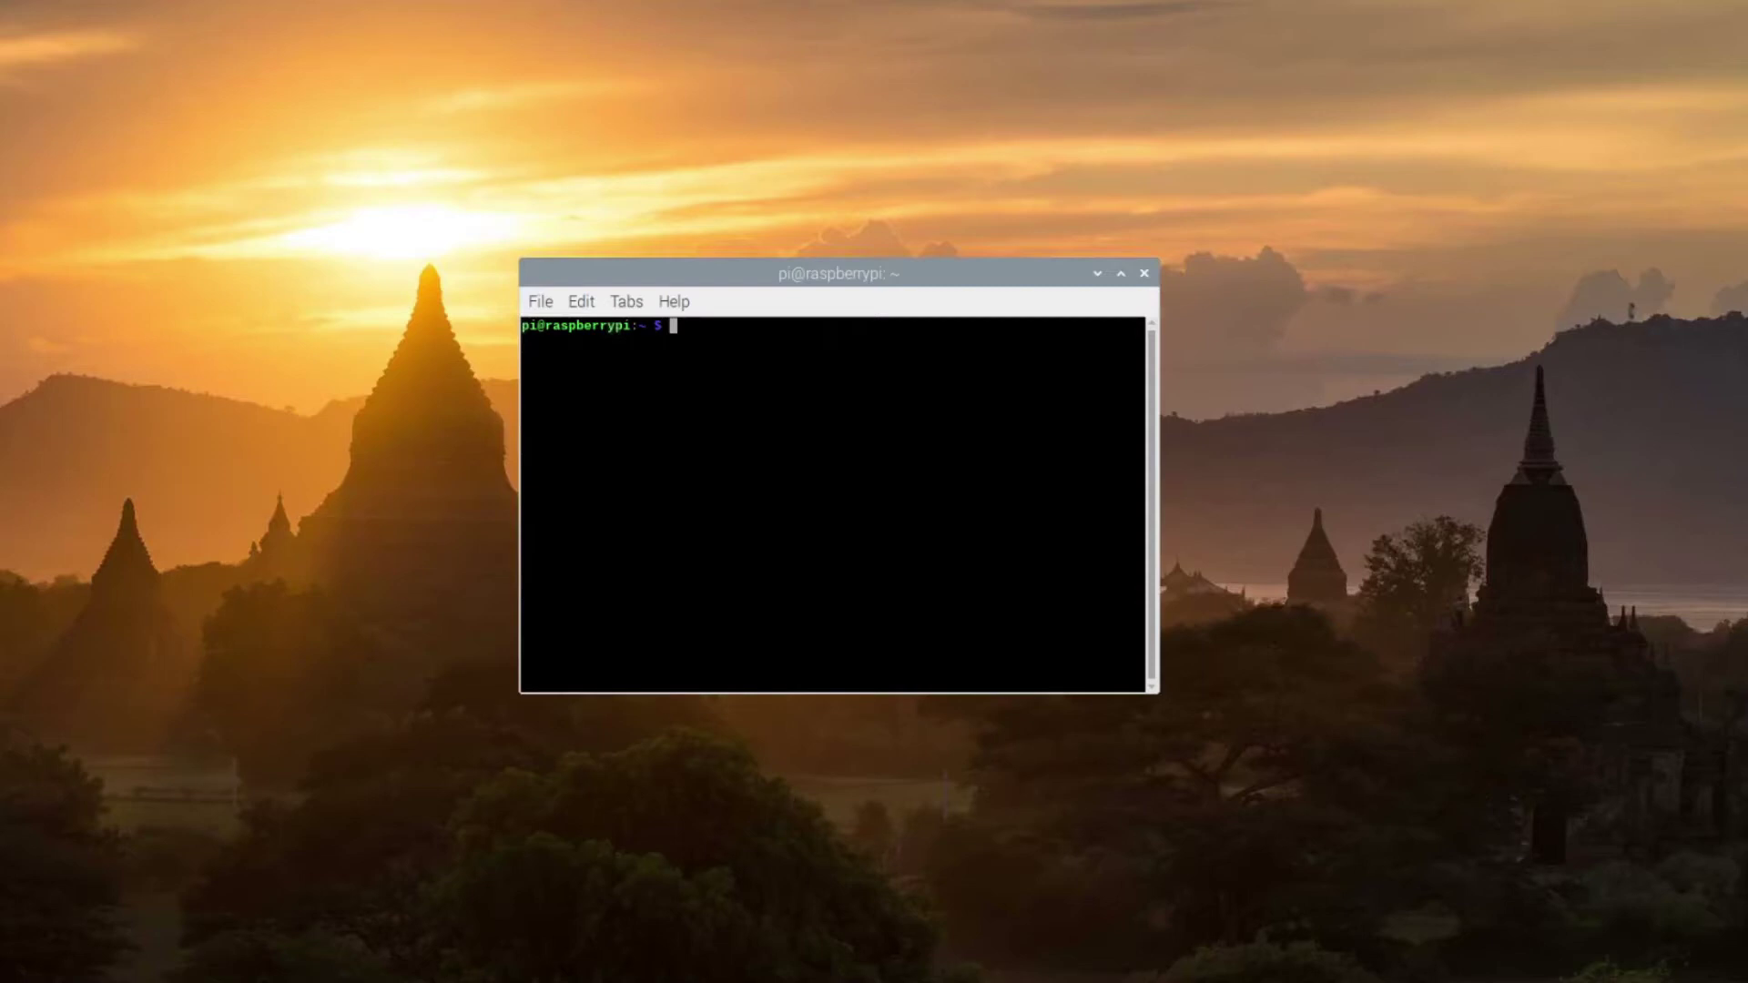
Download leshan-server-demo.jar from the last successful Leshan build on ci.eclipse.org with wget
right_click(830, 337)
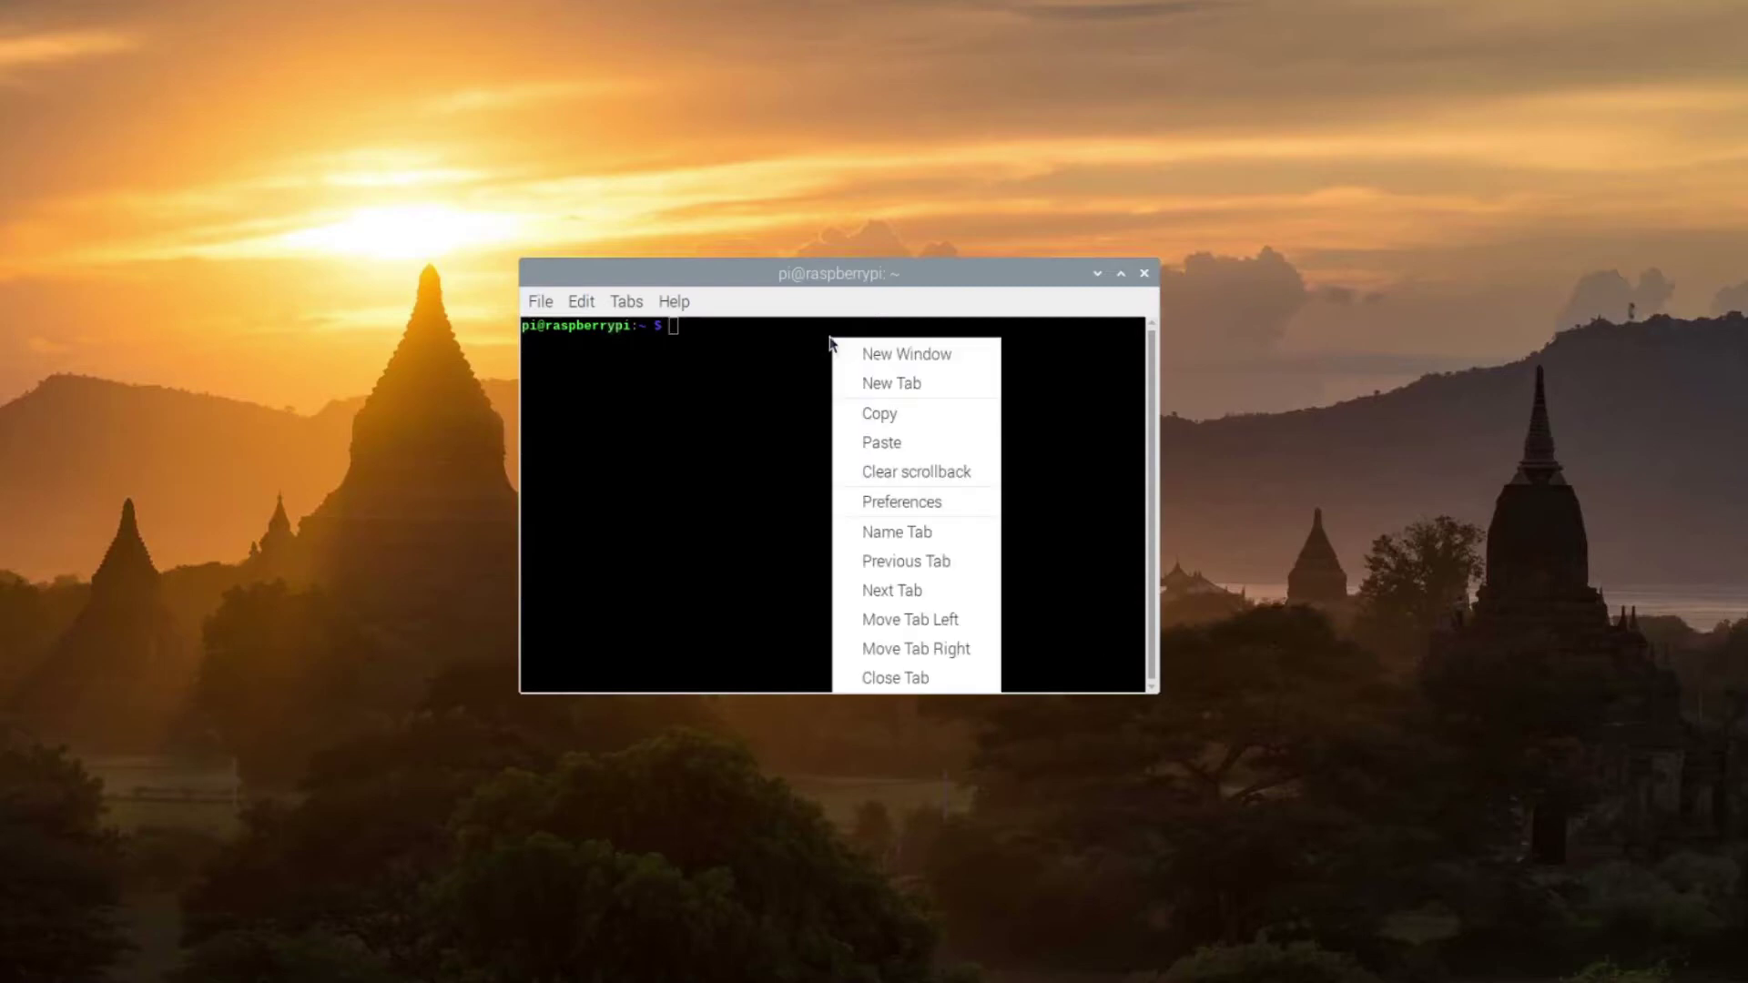
left_click(899, 440)
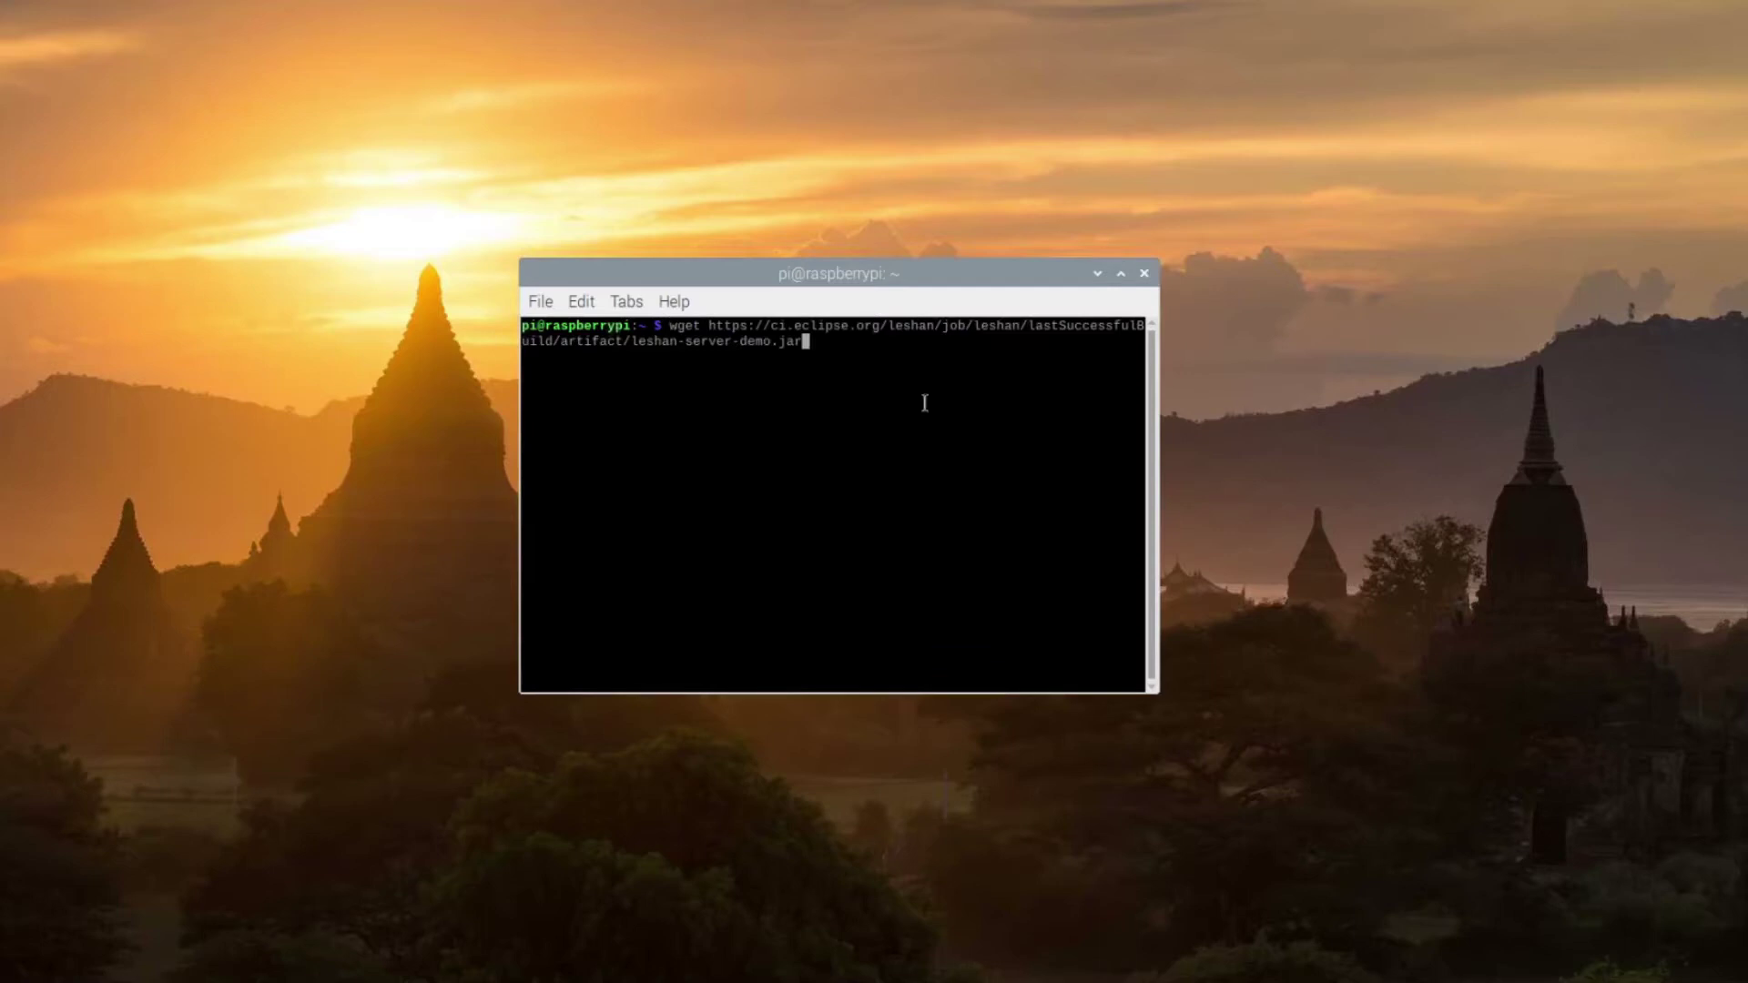
key("Return")
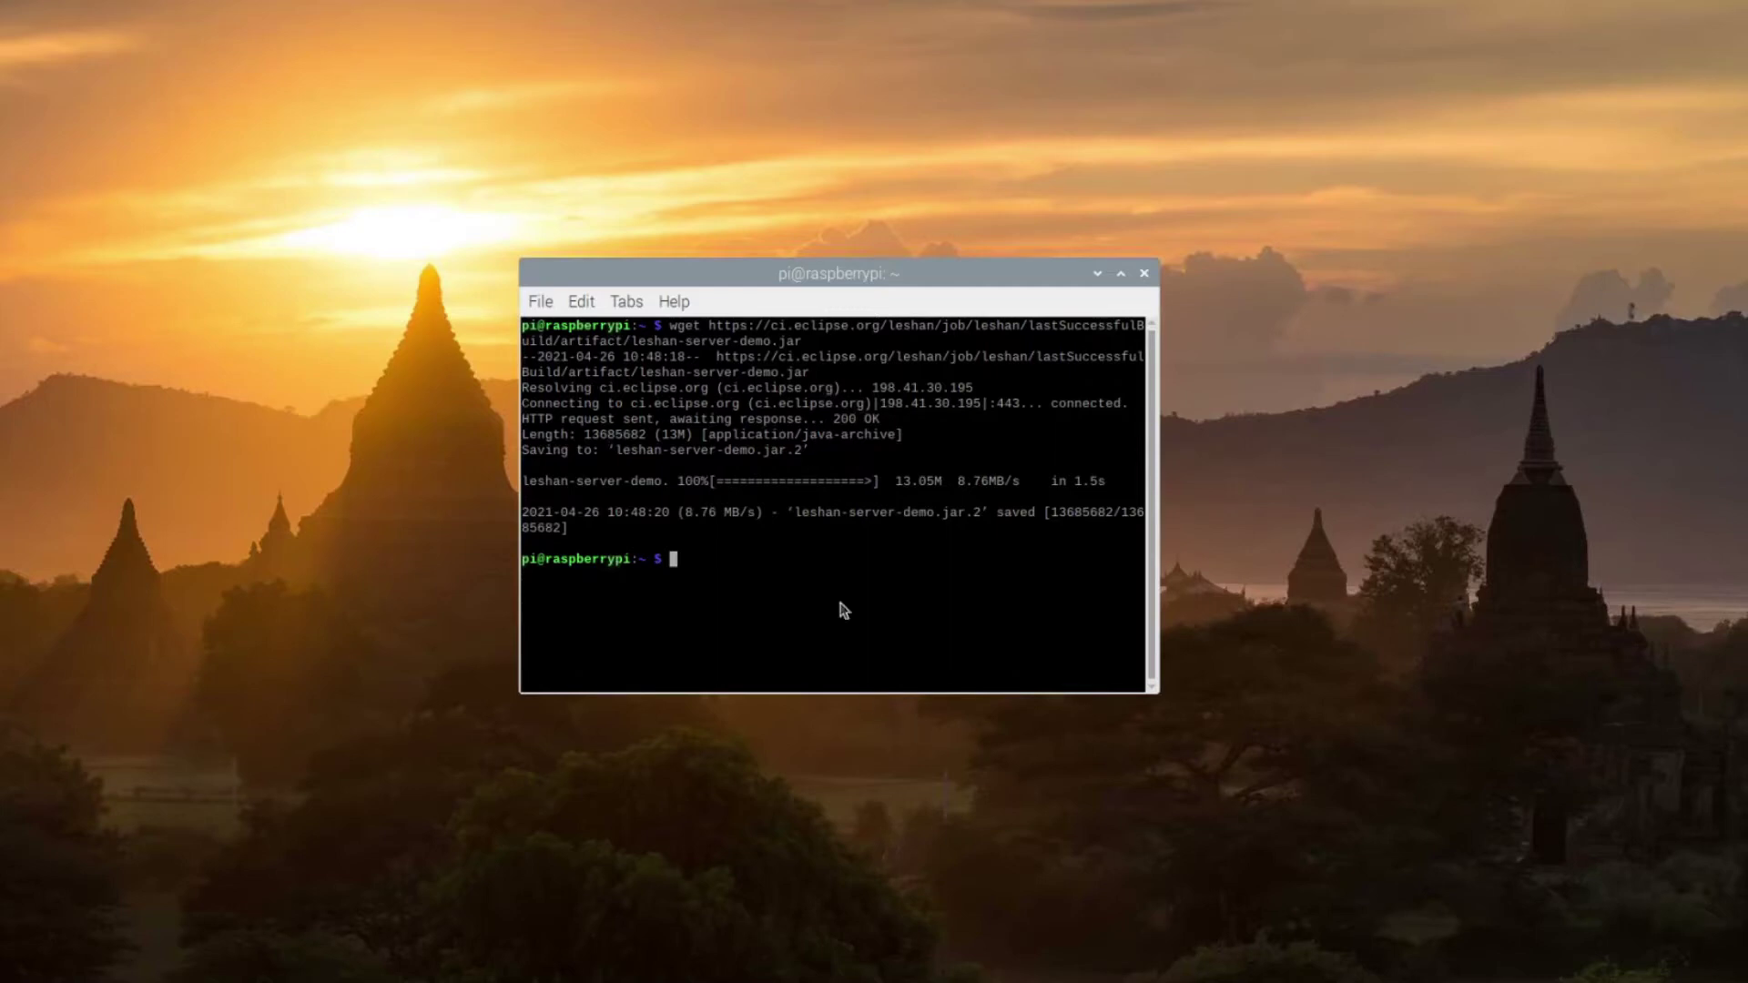
Start the Leshan server by running java -Djava.net.preferIPv6Addresses=true -jar leshan-server-demo.jar
right_click(761, 567)
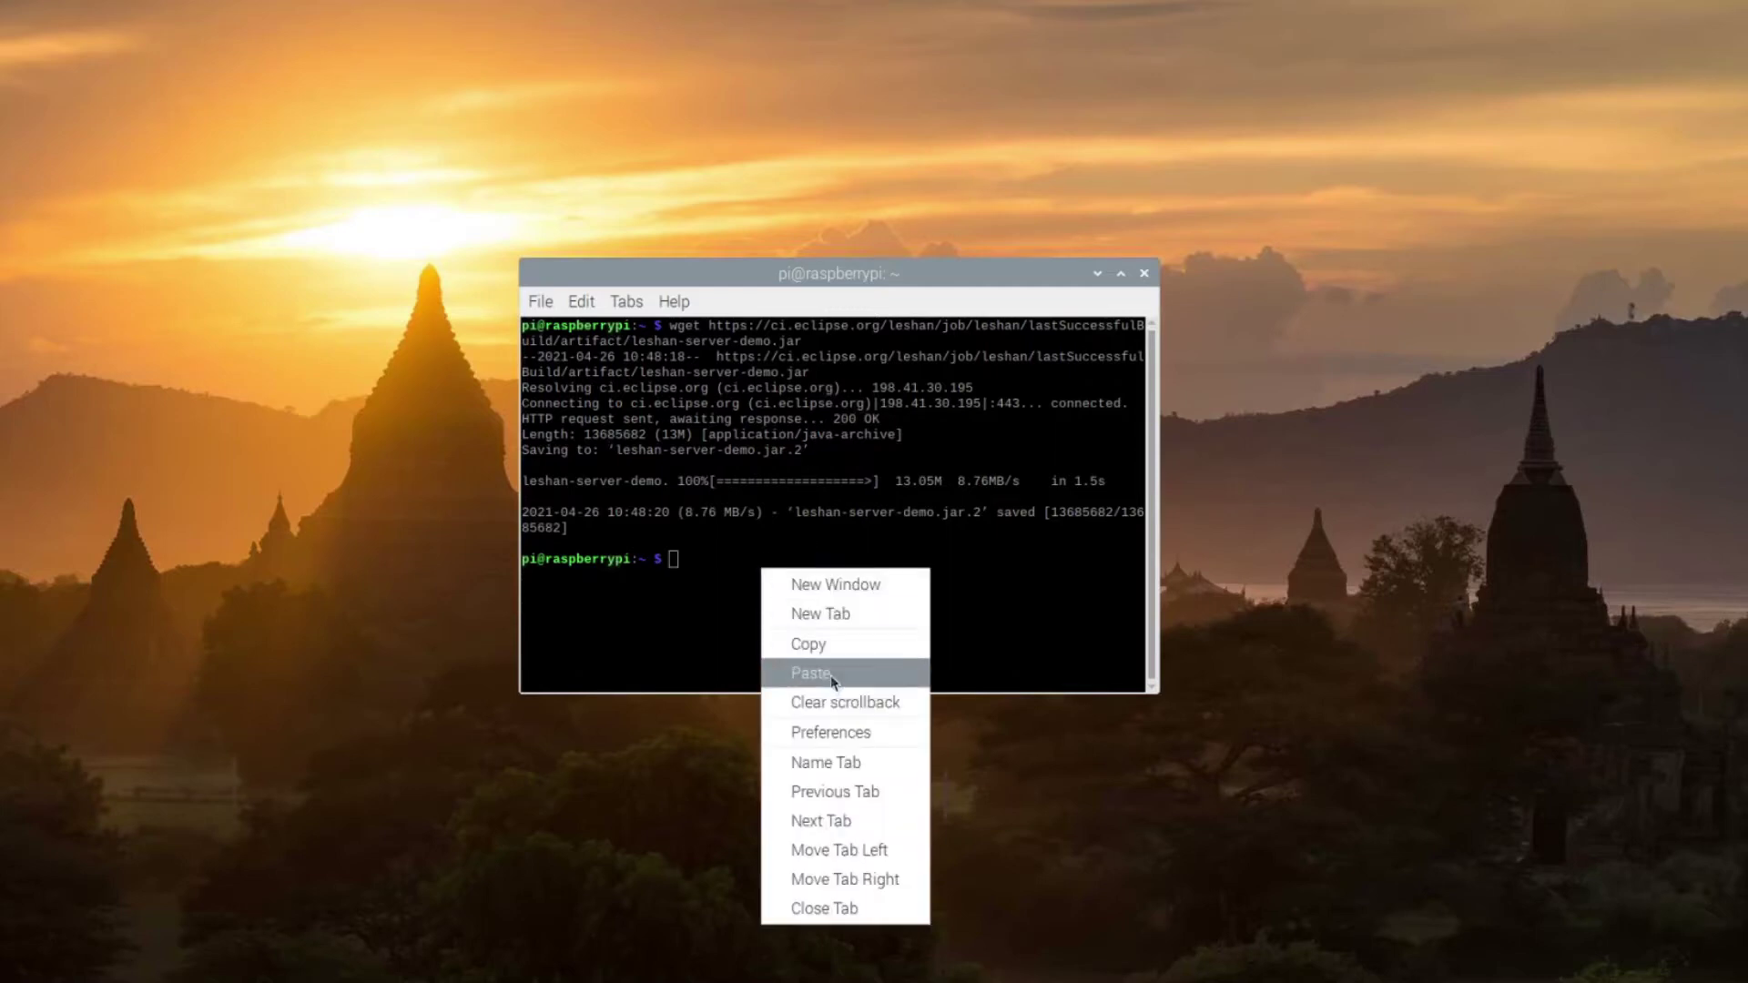
left_click(820, 675)
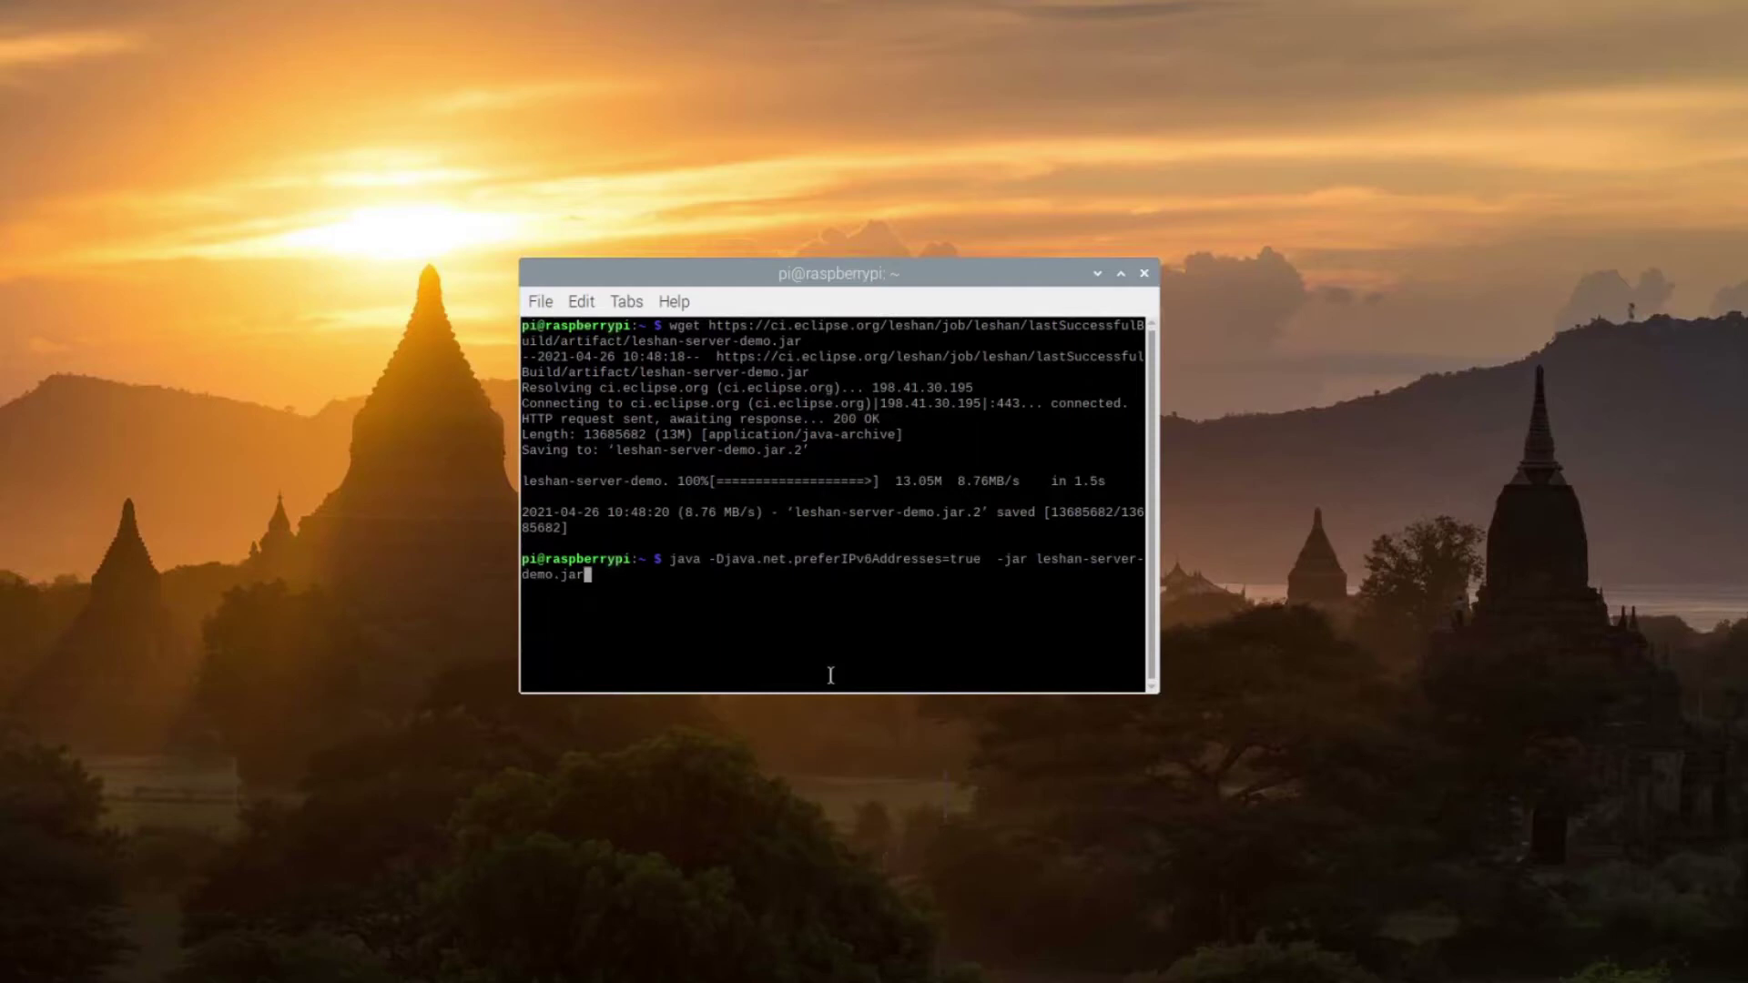
key("Return")
key("Up")
key("Down")
key("Down")
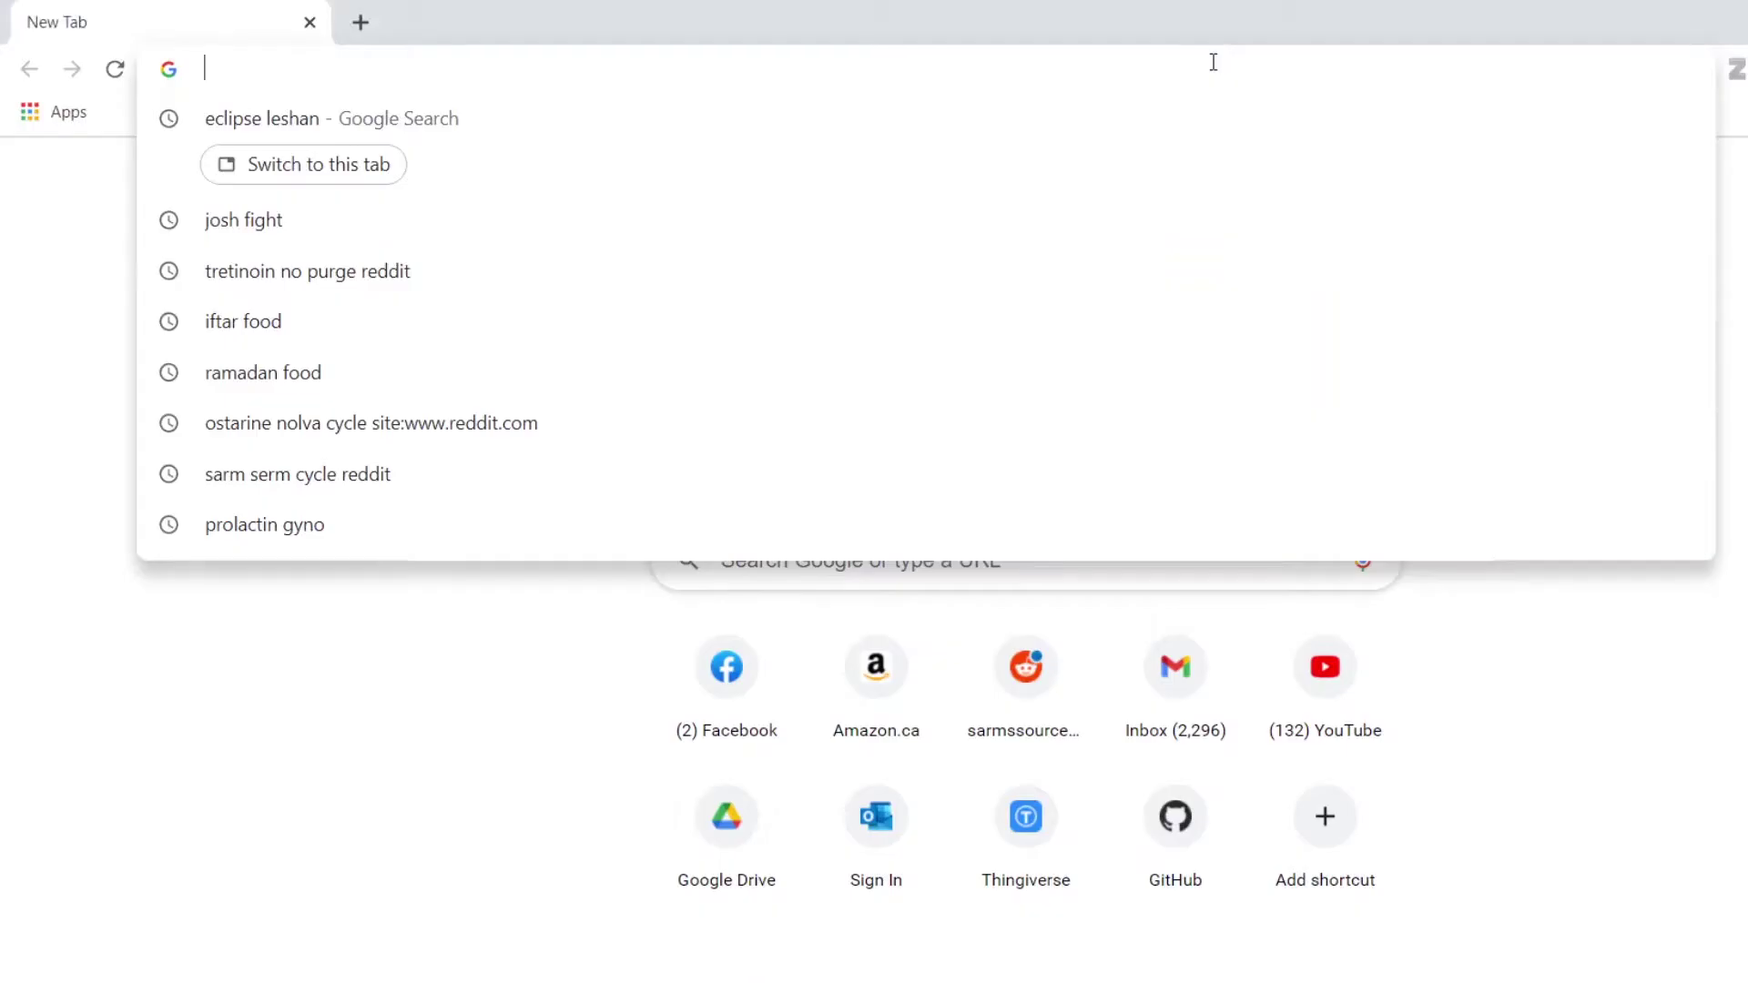
Switch to the Chrome browser and open the Leshan server page at 172.31.0.172:8080
type("172.31.0.172:8080")
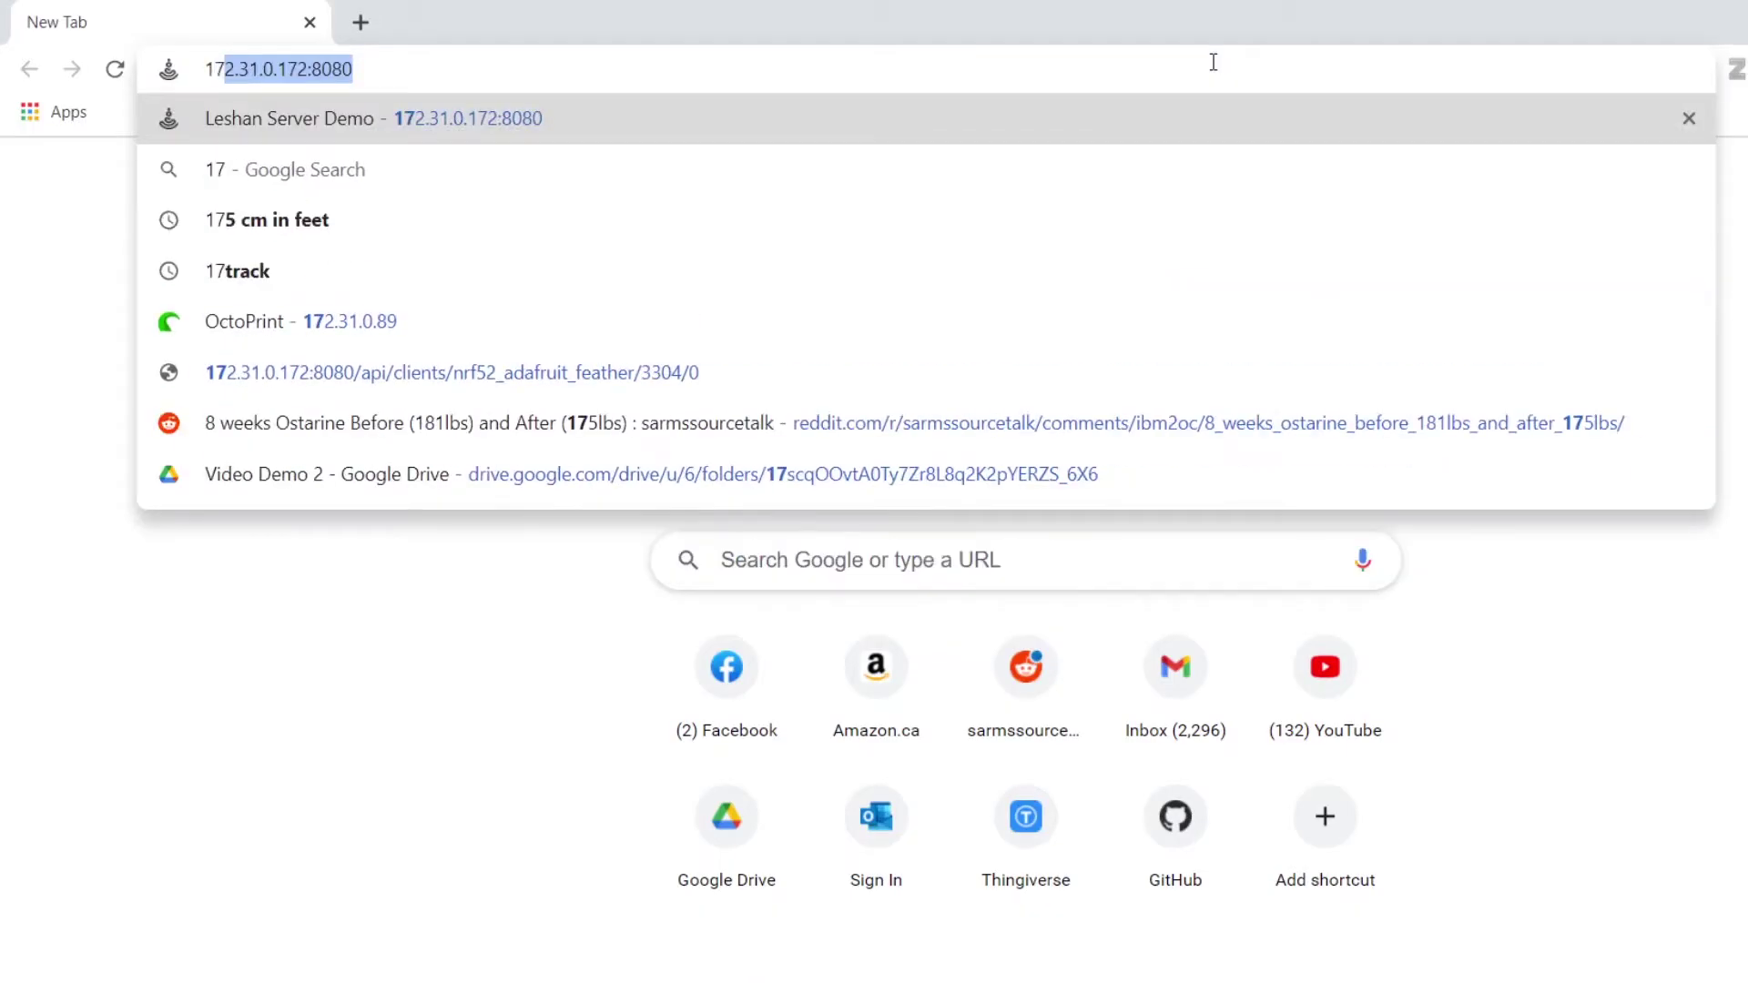
key("Right")
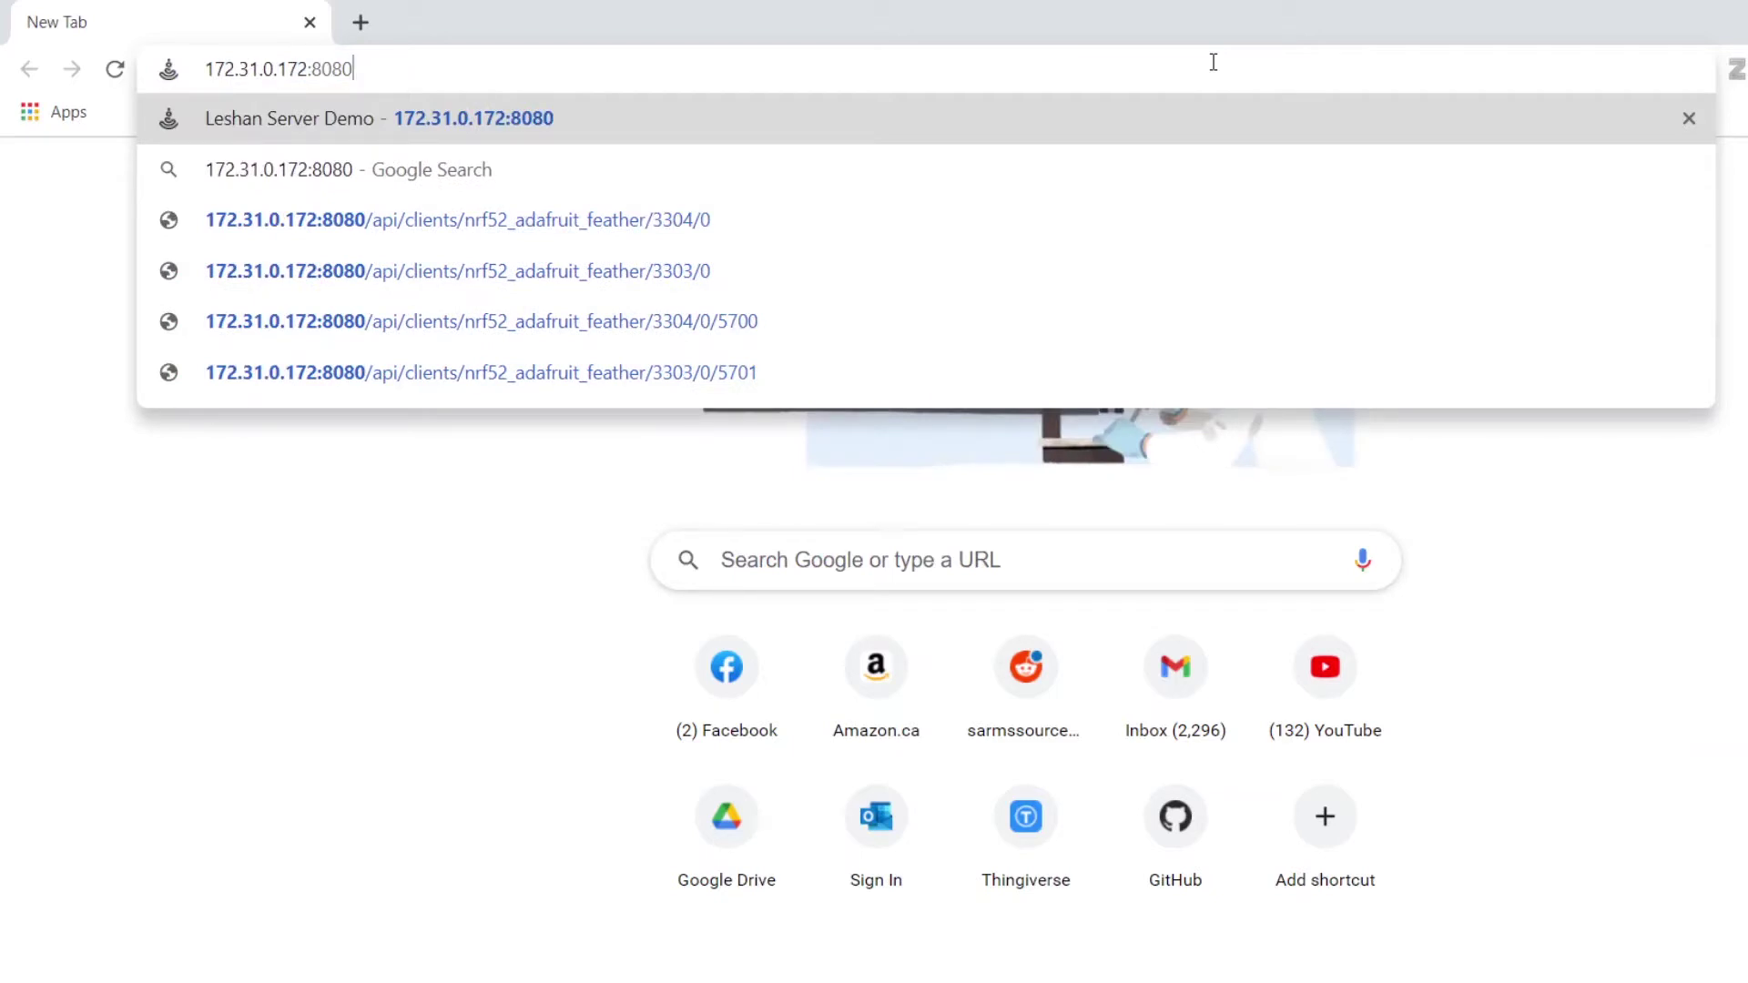
key("Return")
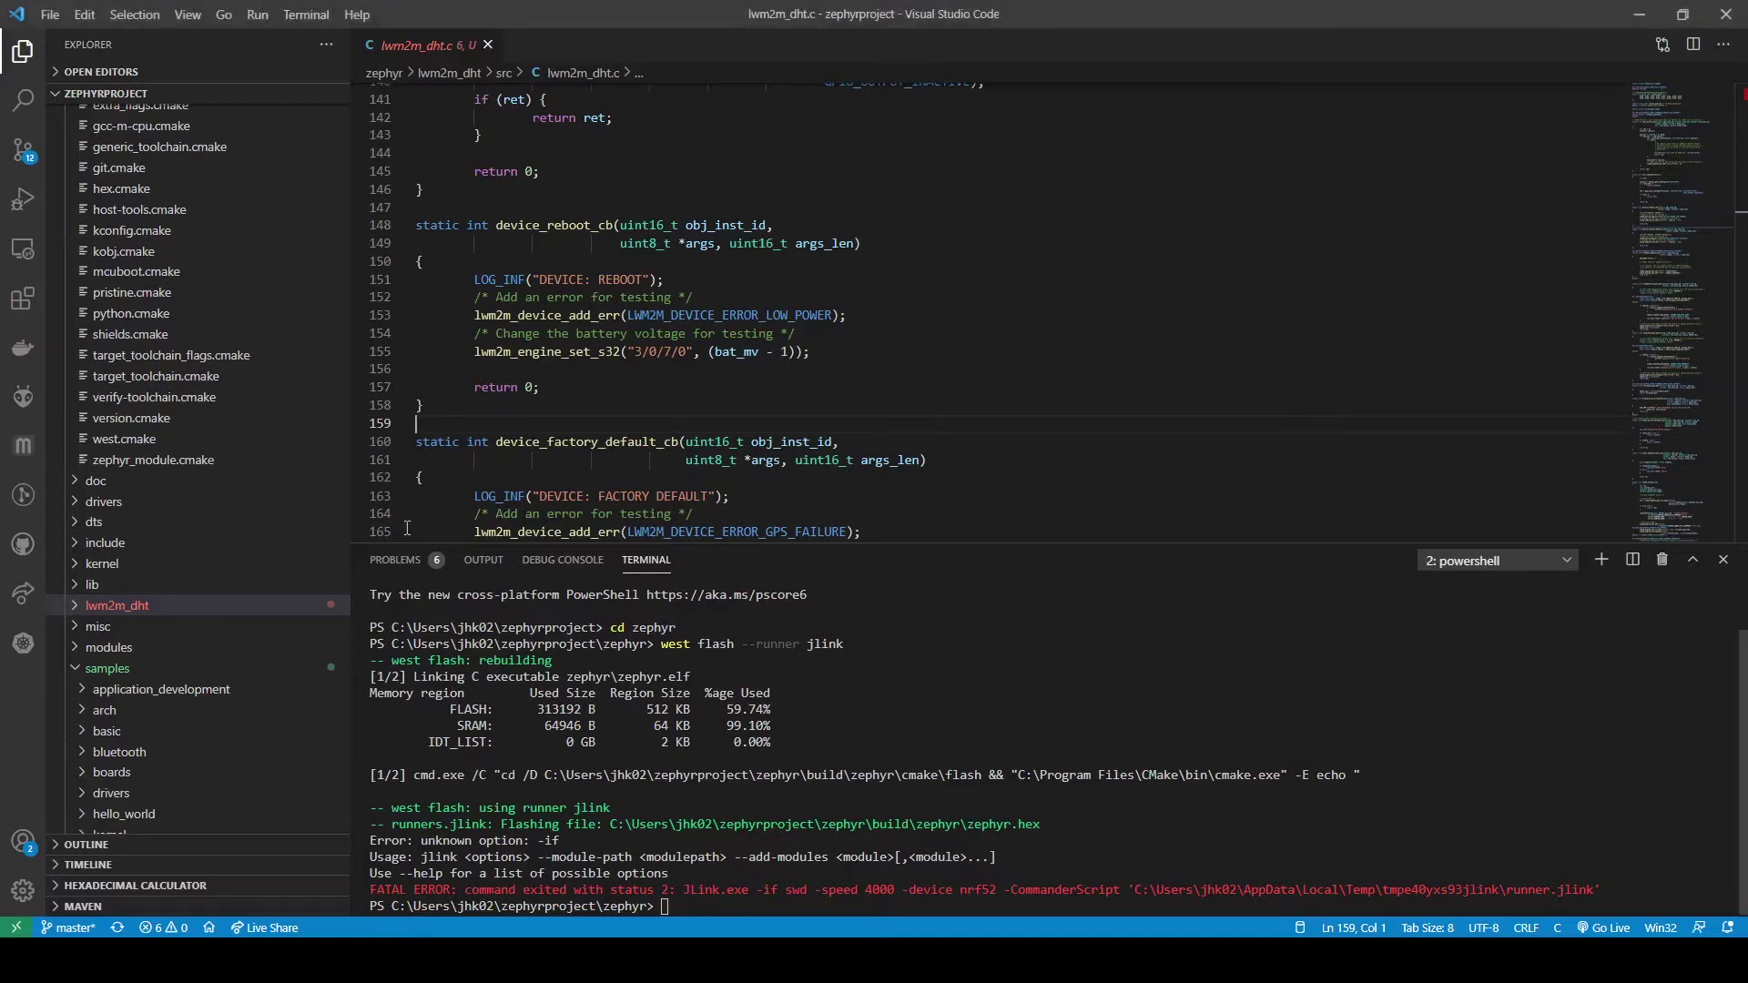
In Visual Studio Code, review the lwm2m_dht.c source from the includes down to the temperature and humidity read functions
scroll(218, 517, "up", 2)
scroll(219, 516, "up", 3)
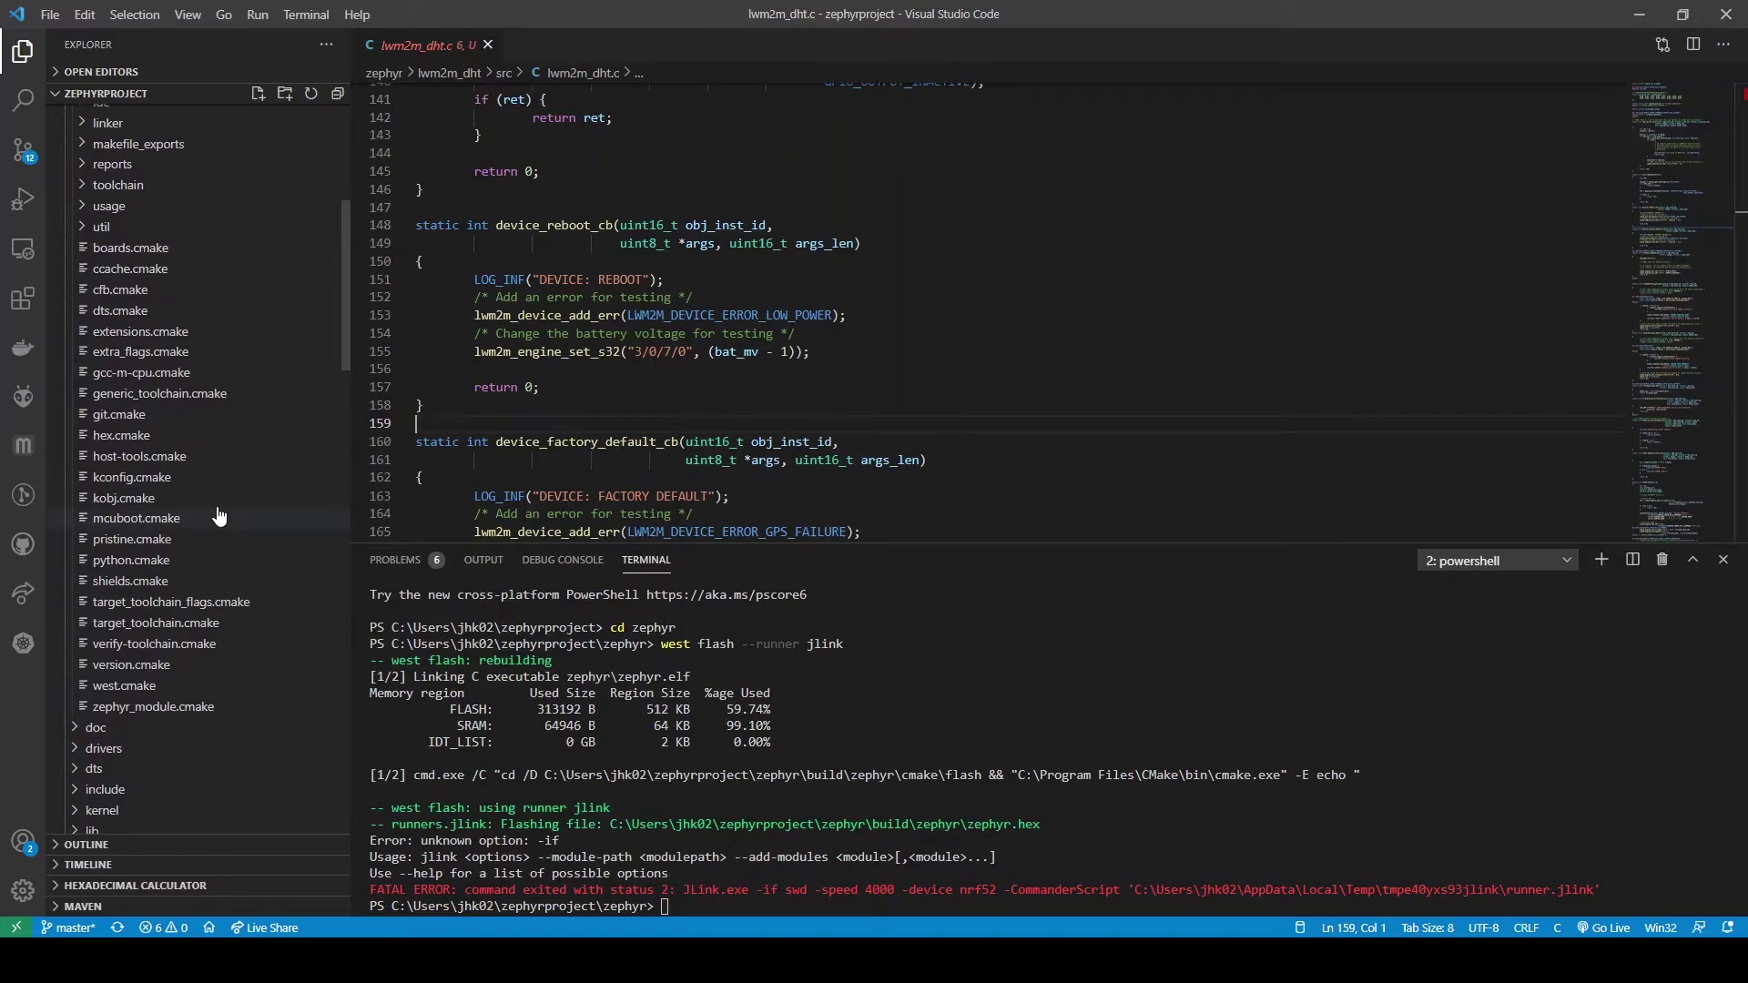
scroll(218, 517, "down", 9)
scroll(729, 305, "up", 20)
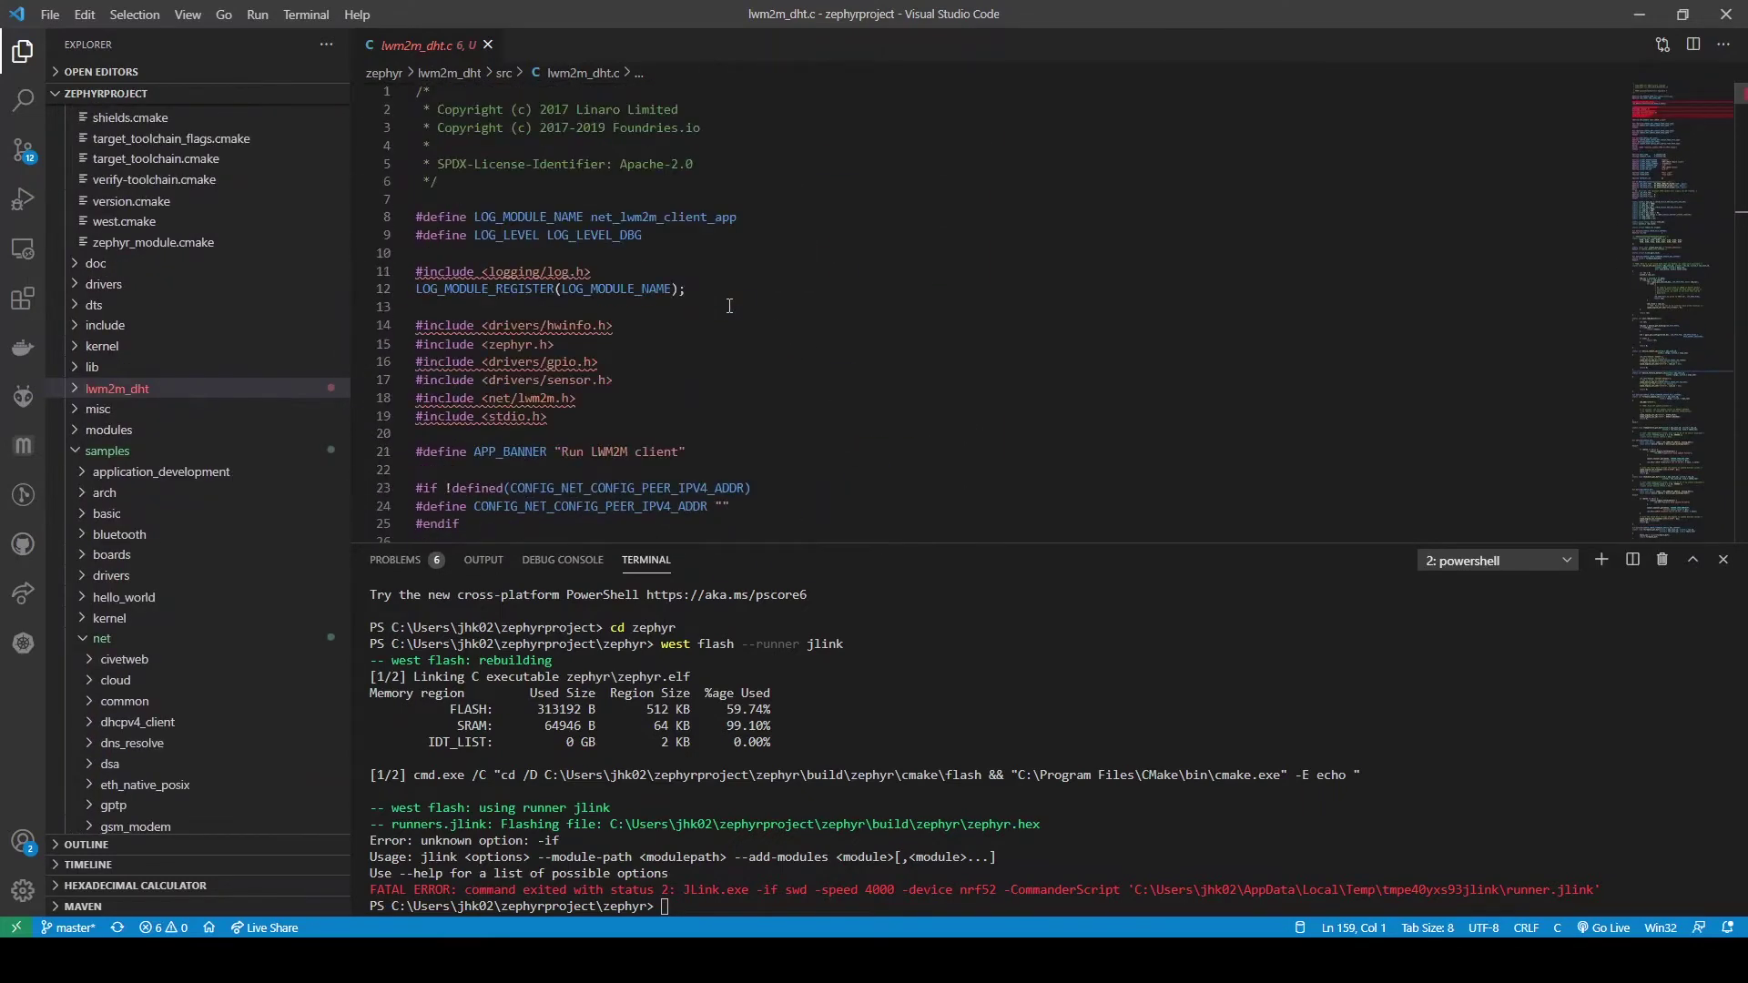
scroll(729, 305, "down", 17)
scroll(729, 305, "down", 5)
scroll(729, 305, "down", 8)
scroll(729, 305, "down", 7)
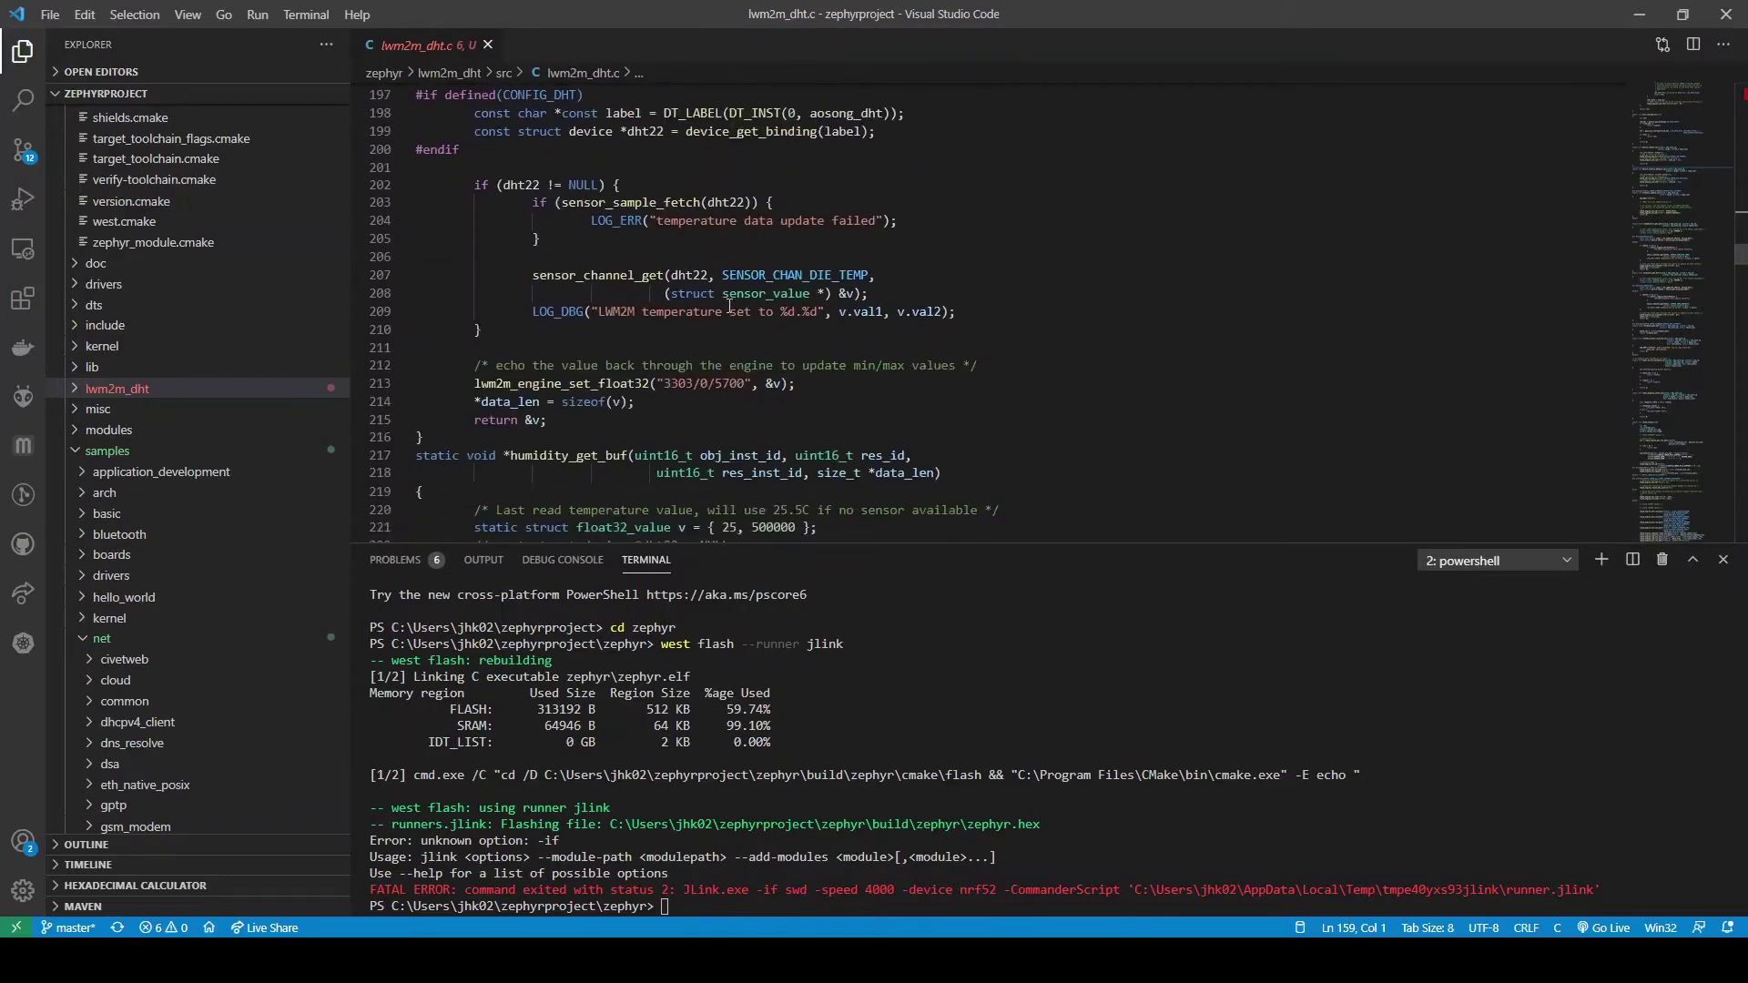
scroll(764, 401, "down", 1)
Build the firmware by running west build -p -b nrf52_adafruit_feather lwm2m_dht -- -DCONF_FILE="prj.conf overlay-bt.conf"
left_click(705, 907)
key("Up")
key("Up")
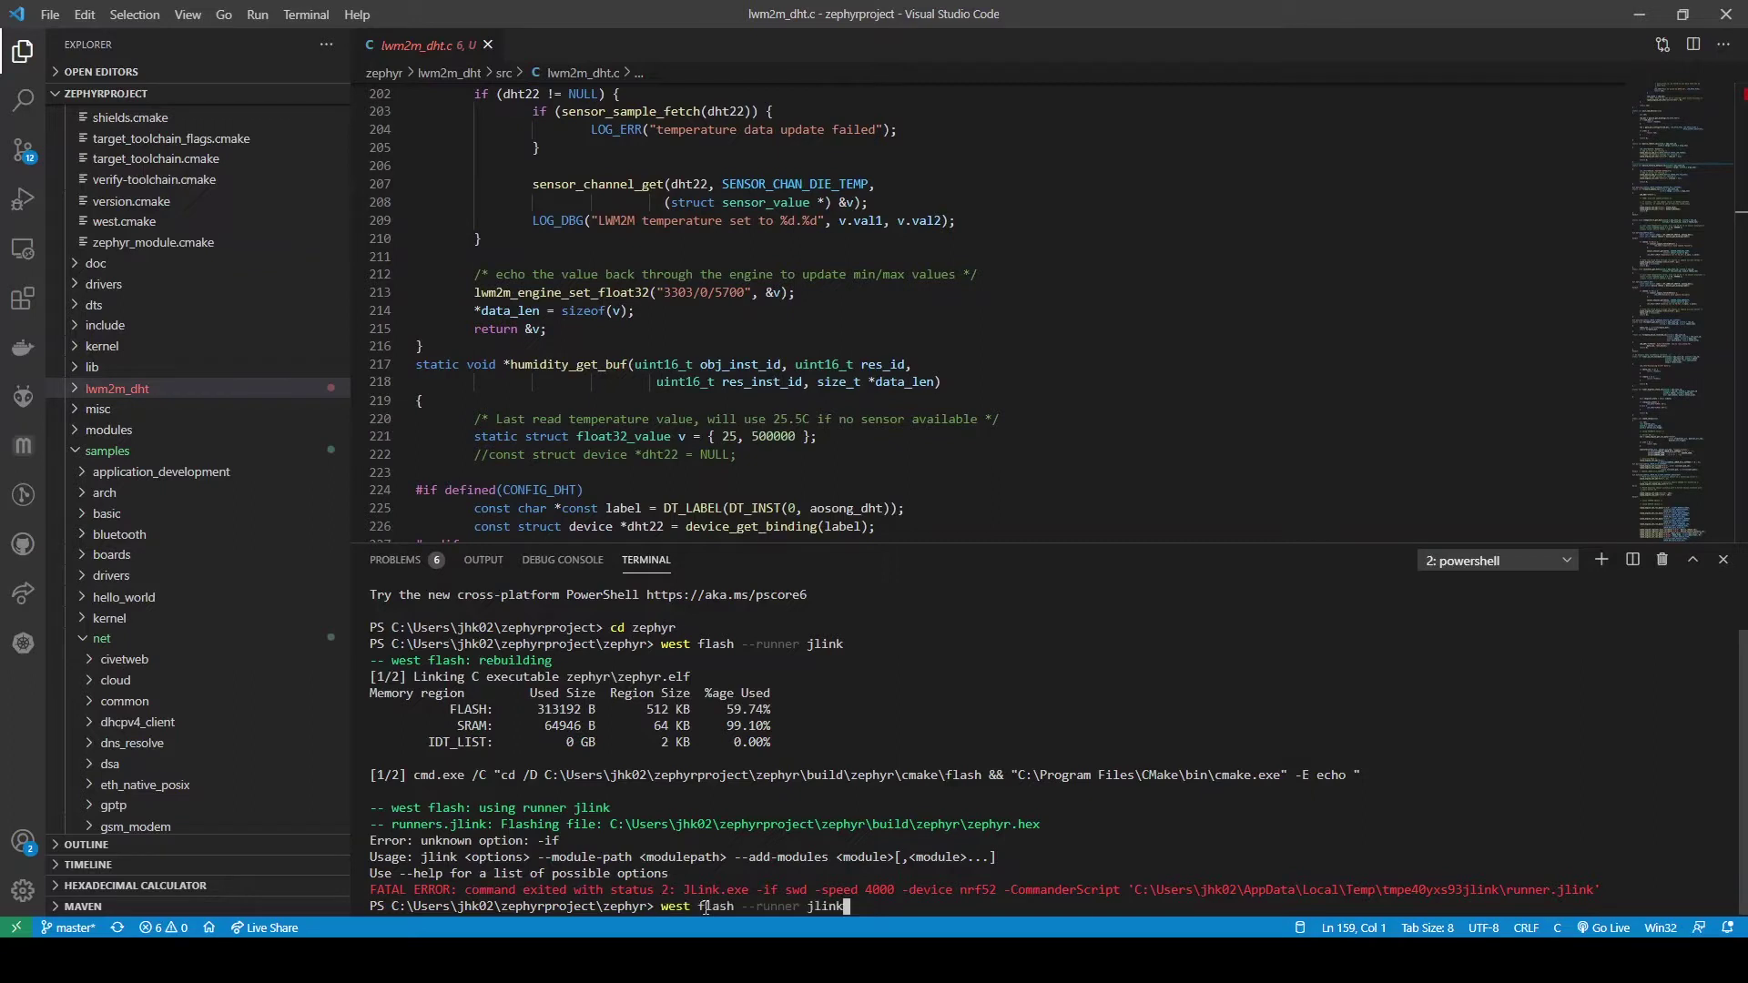
key("Up")
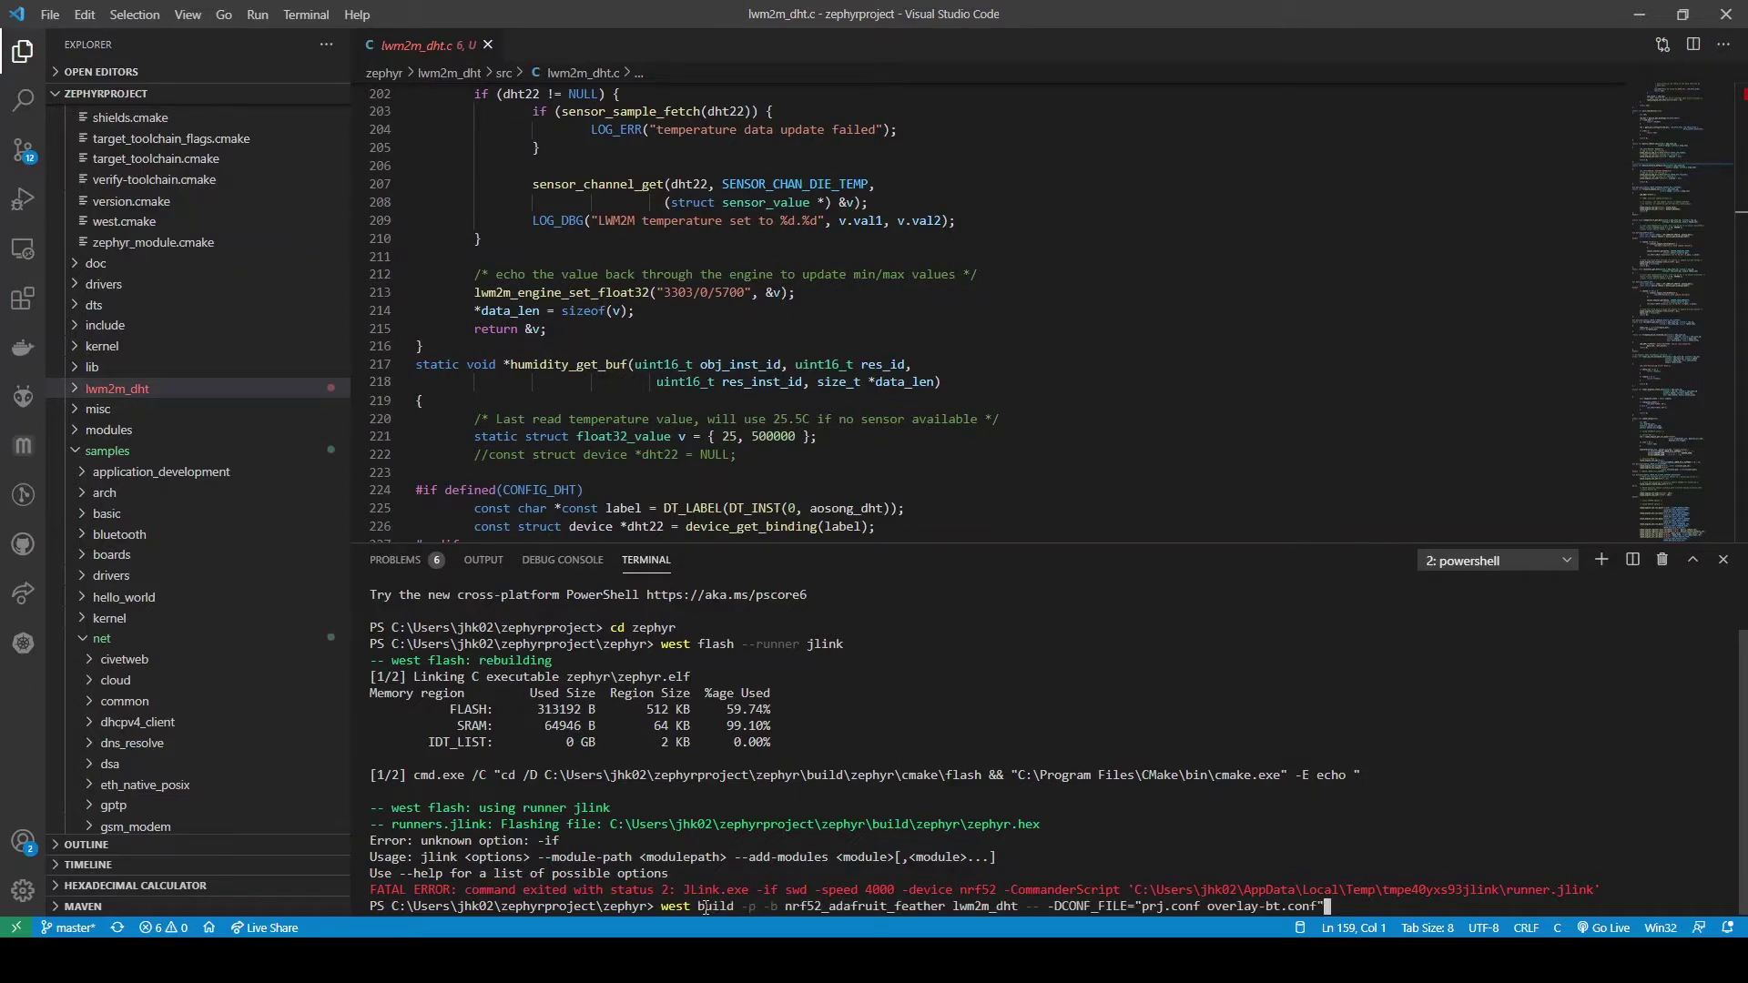
key("Return")
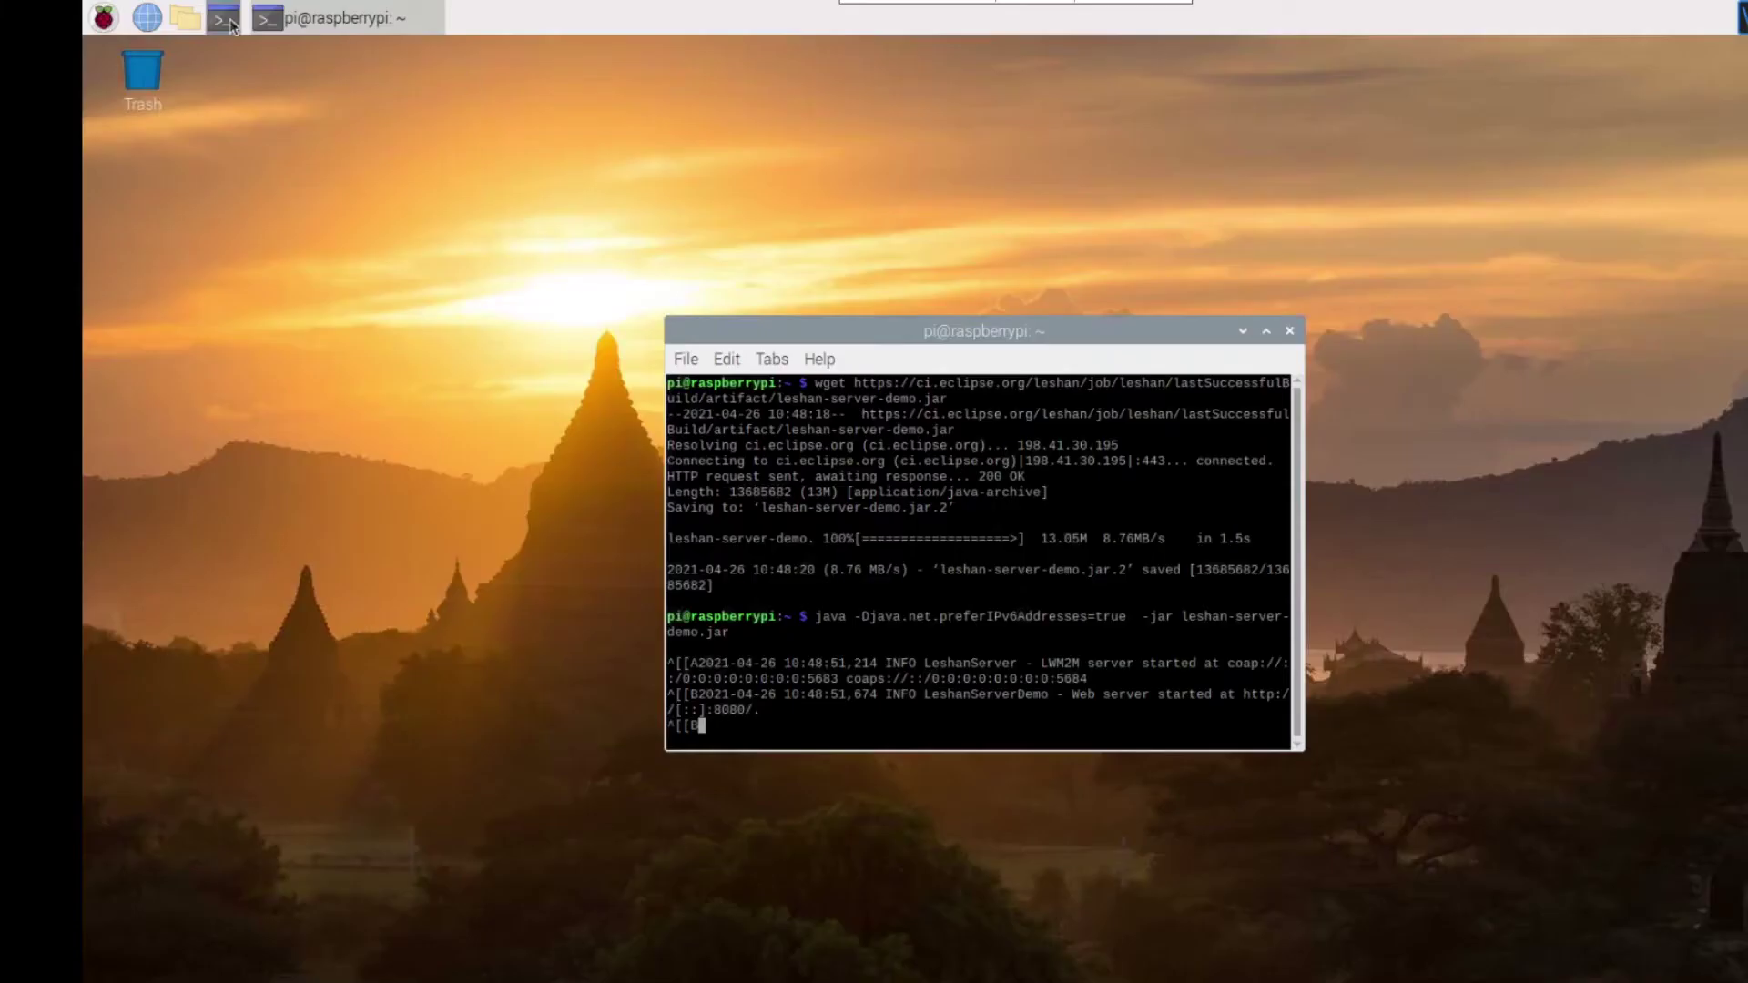
On the Raspberry Pi desktop, open a second terminal window and arrange it beside the running Leshan server's terminal
left_click(223, 17)
right_click(1521, 337)
left_click(1143, 215)
left_click_drag(1397, 336, 361, 337)
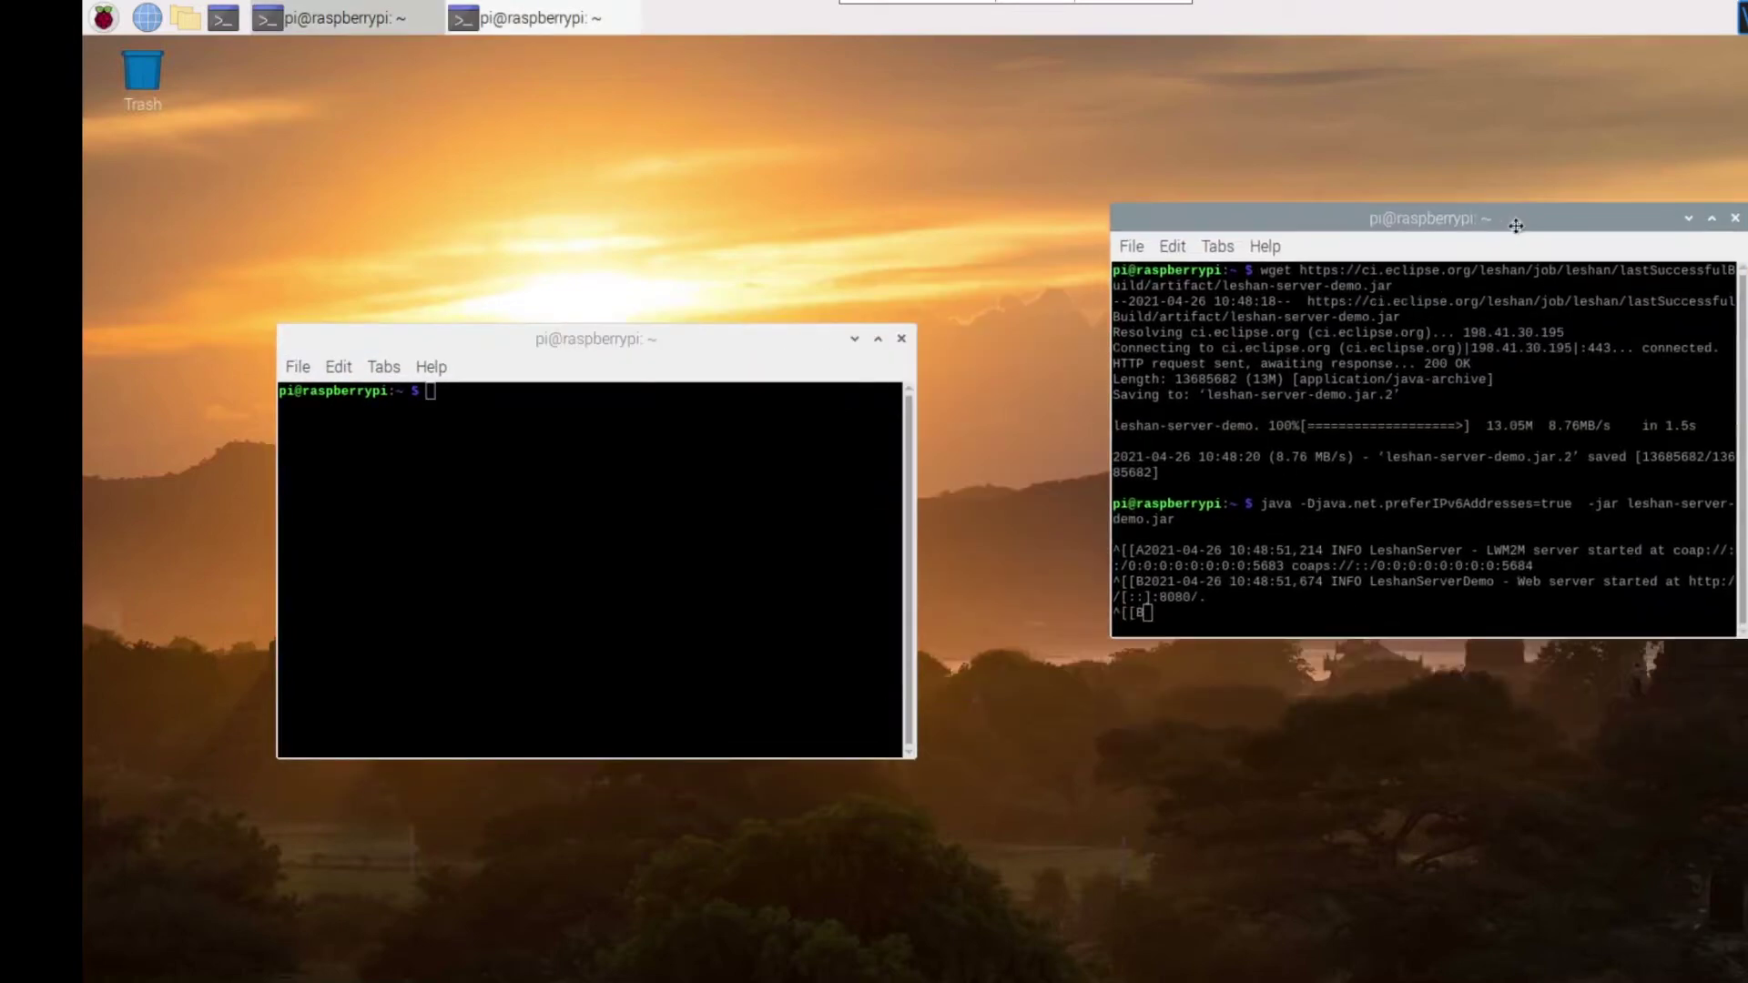
left_click_drag(792, 339, 997, 308)
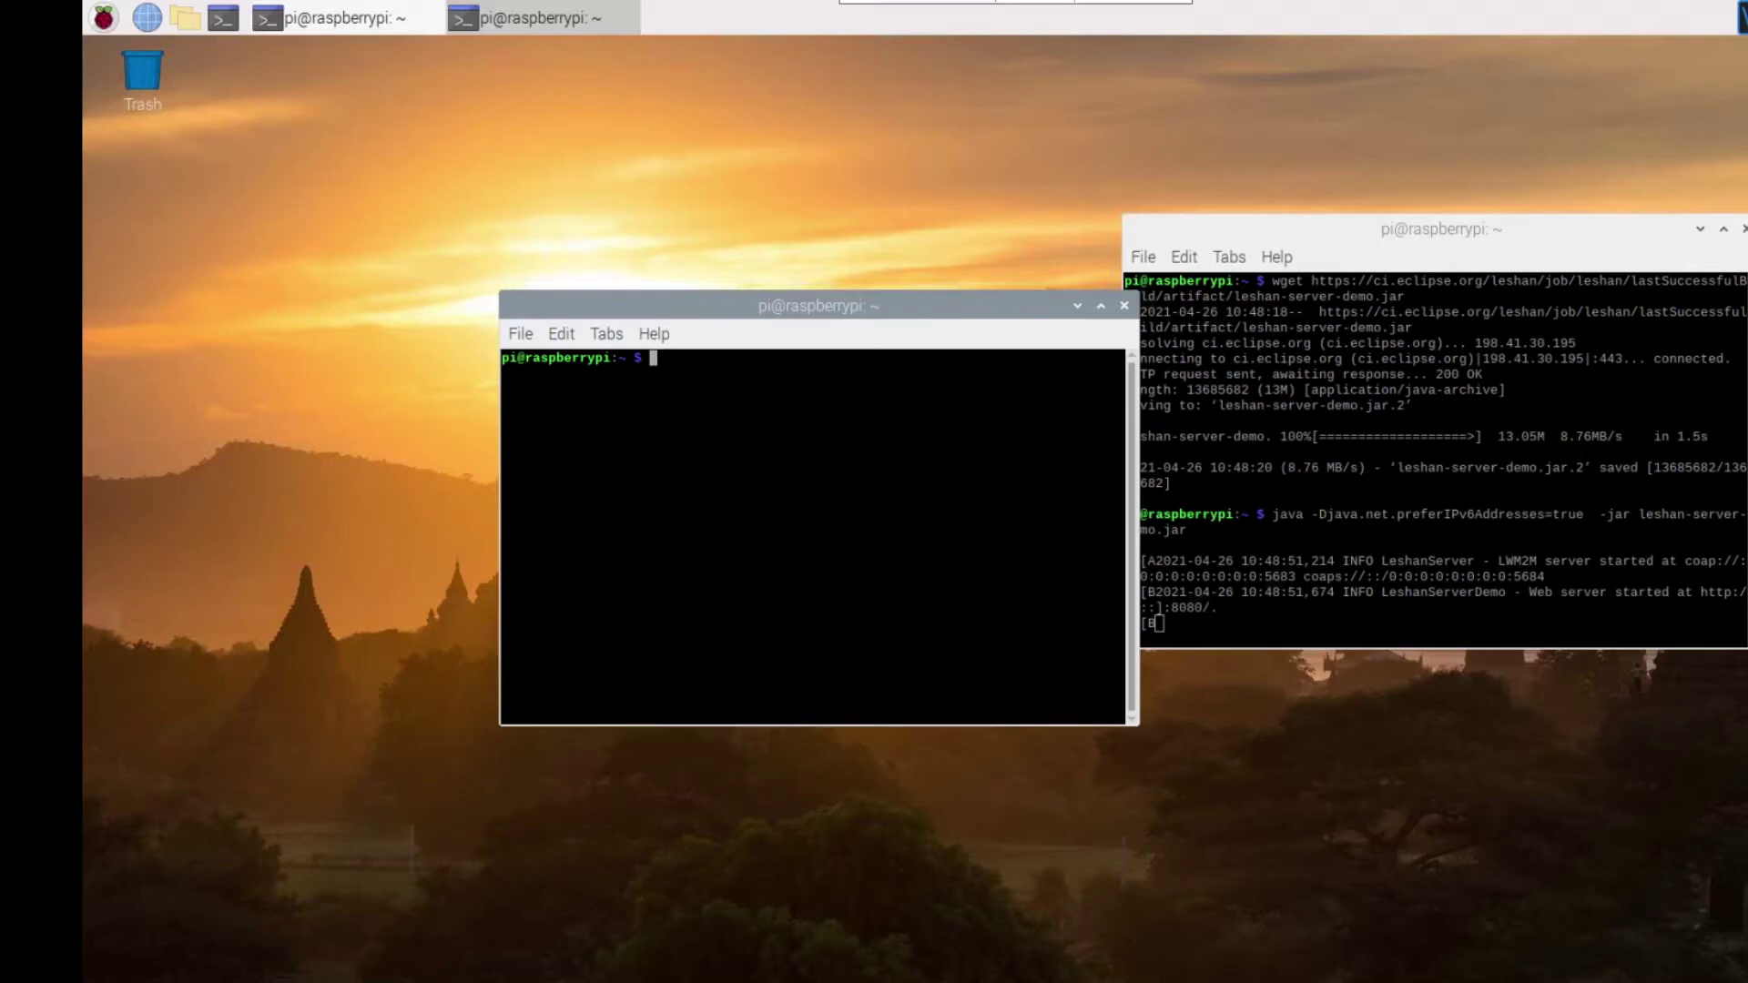
Run the pasted Bluetooth scan commands in the new terminal, stop the scan and find the LwM2M IPSP node in the output
right_click(744, 370)
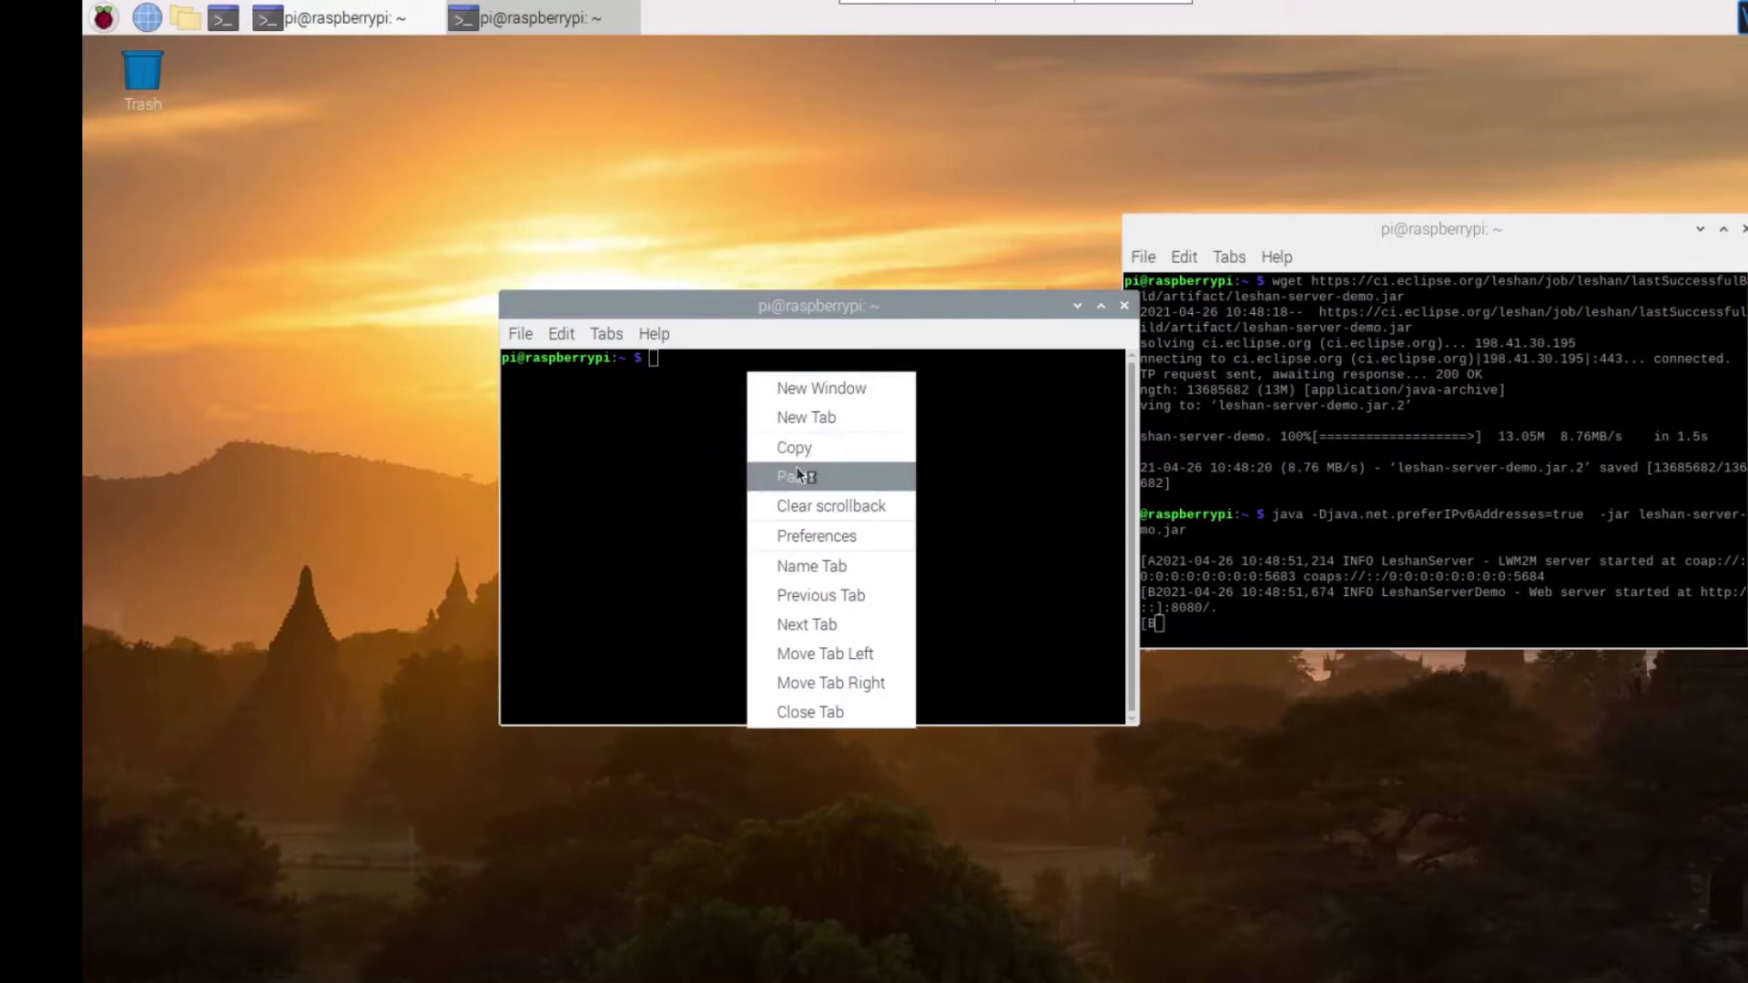
left_click(795, 469)
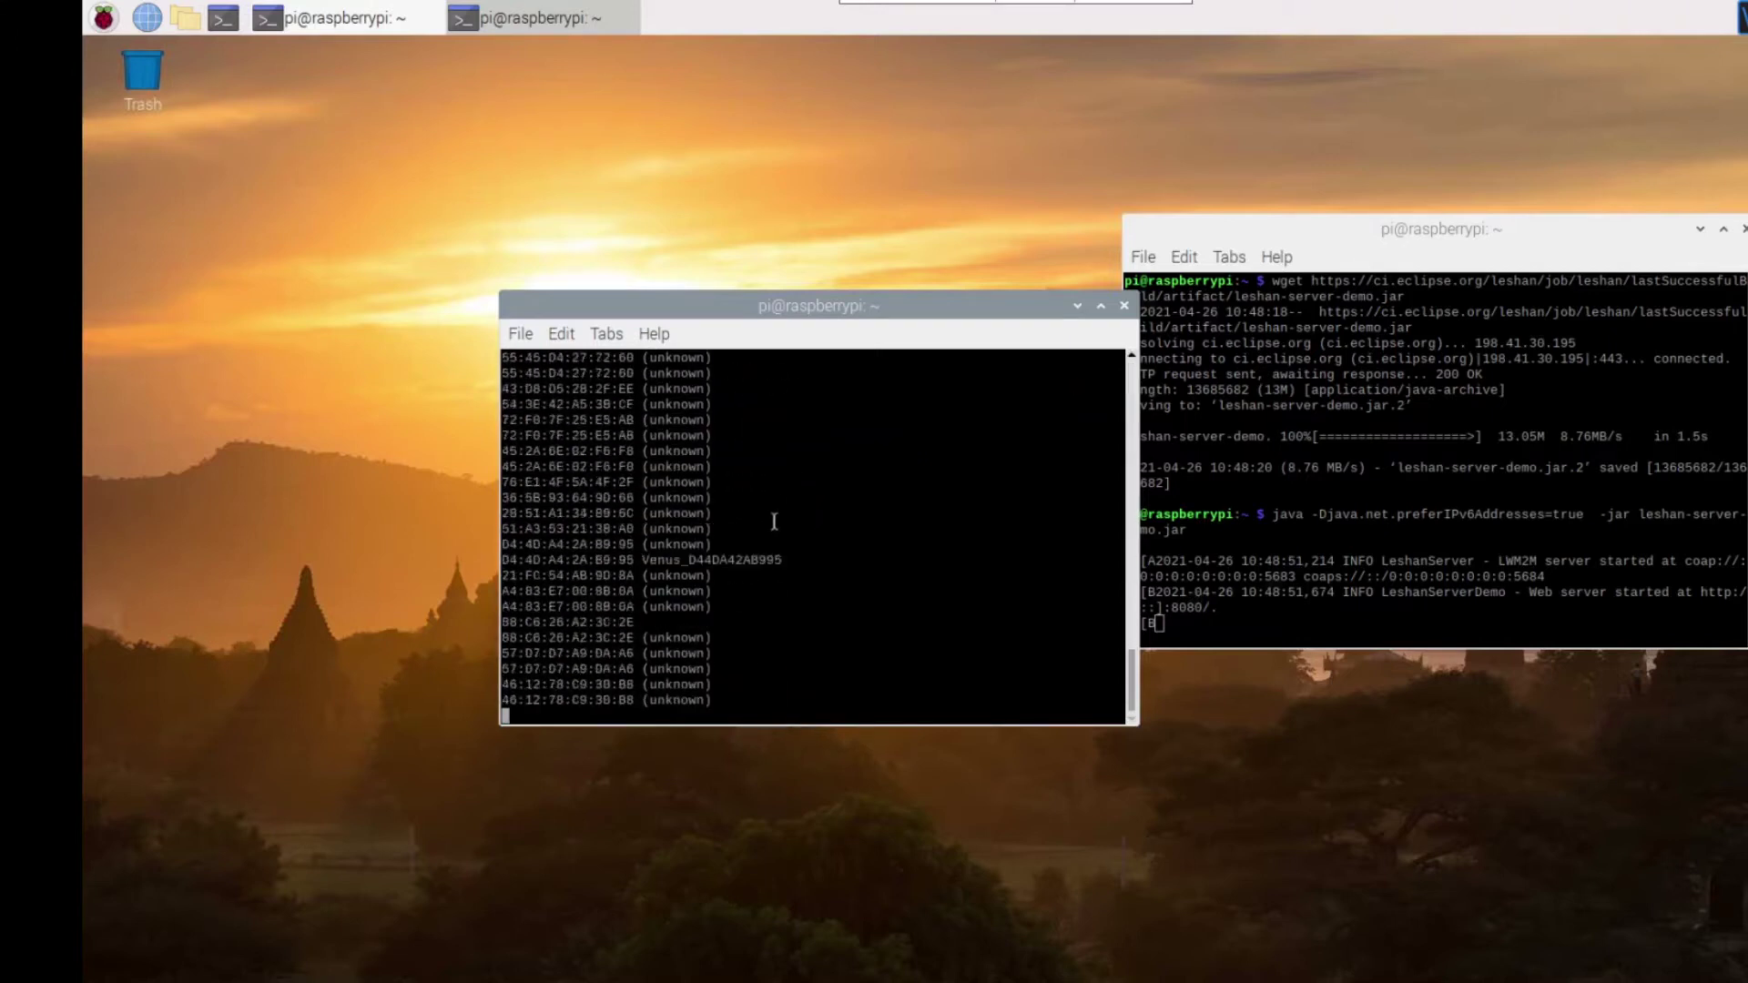
key("ctrl+c")
scroll(713, 543, "up", 4)
scroll(713, 543, "up", 1)
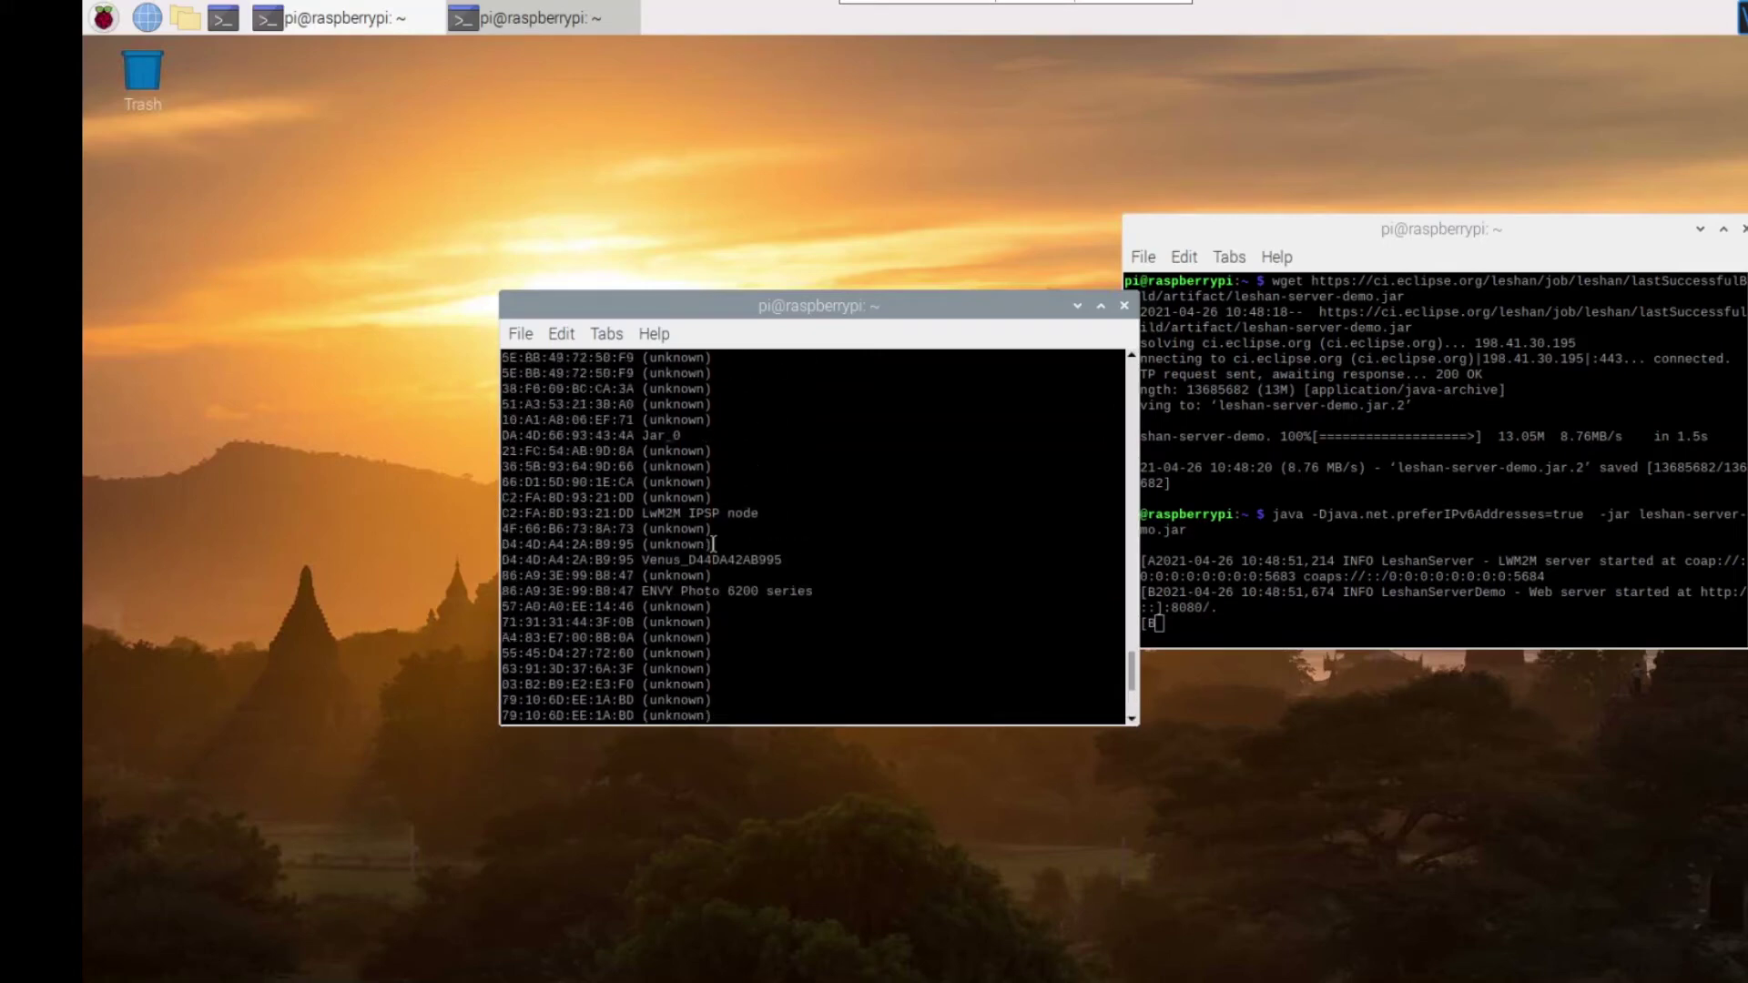
Copy the LwM2M IPSP node's Bluetooth address and run the pasted commands that connect it over 6LoWPAN, add 2001:db8::2/64 to bt0 and ping 2001:db8::1
left_click_drag(779, 513, 503, 515)
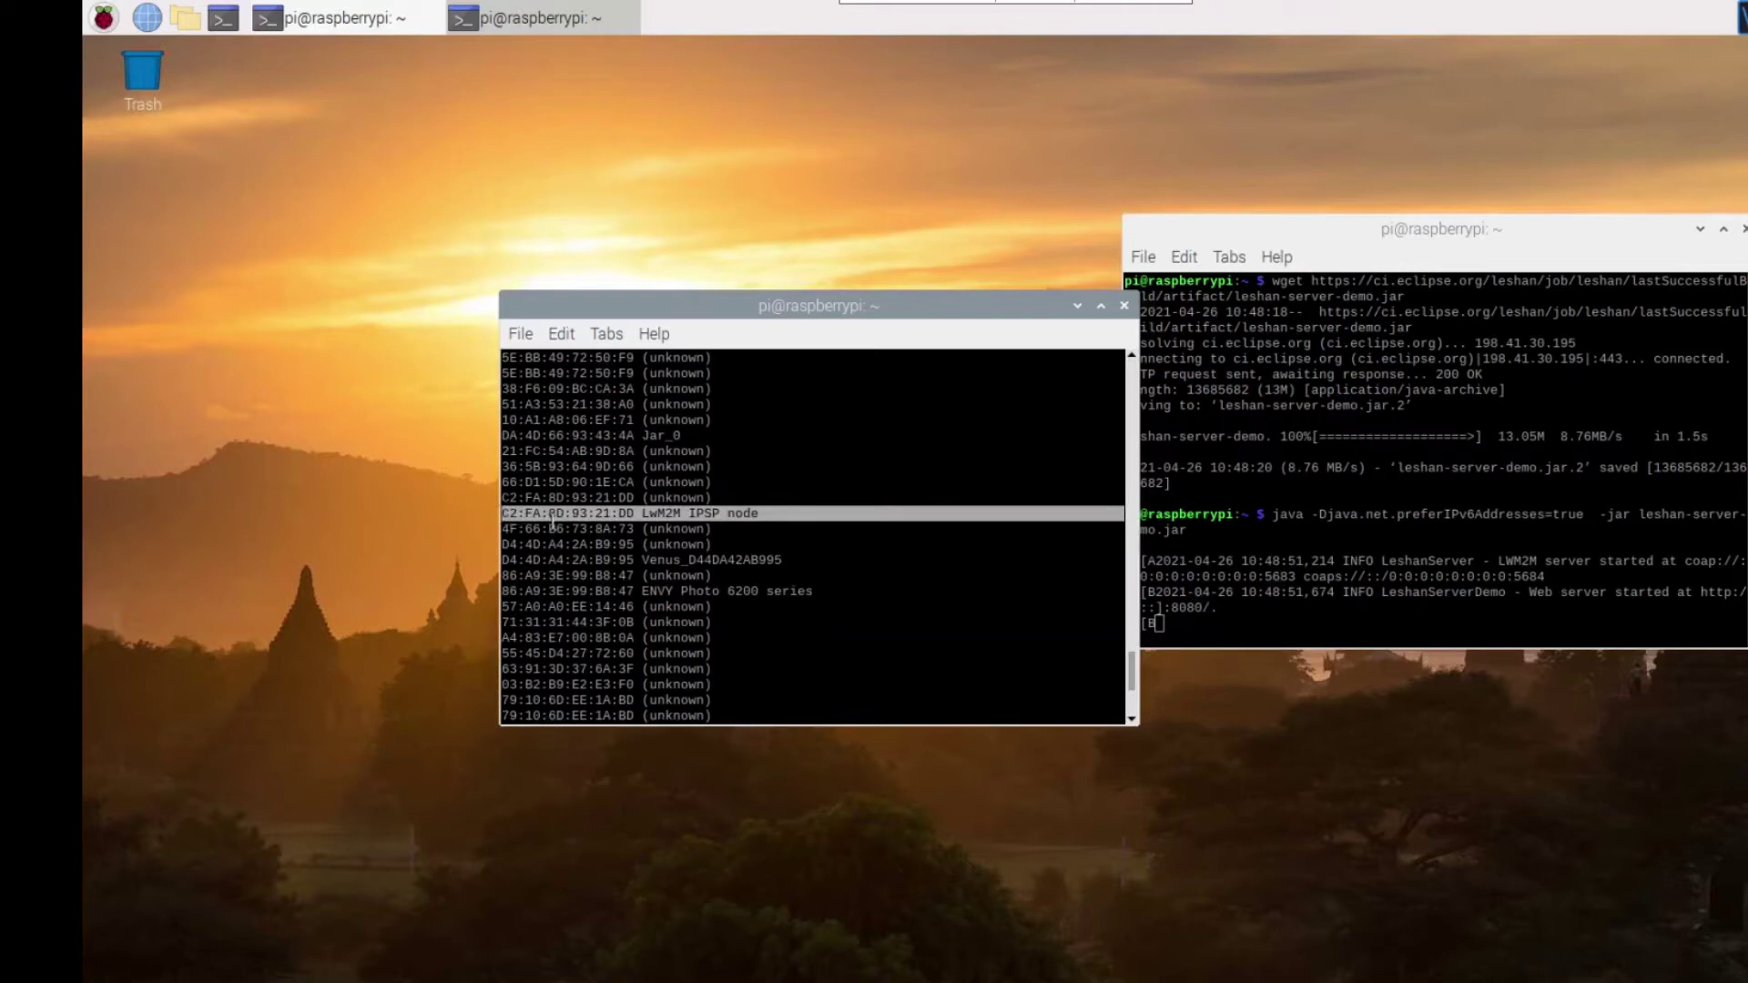
left_click(624, 514)
key("ctrl+c")
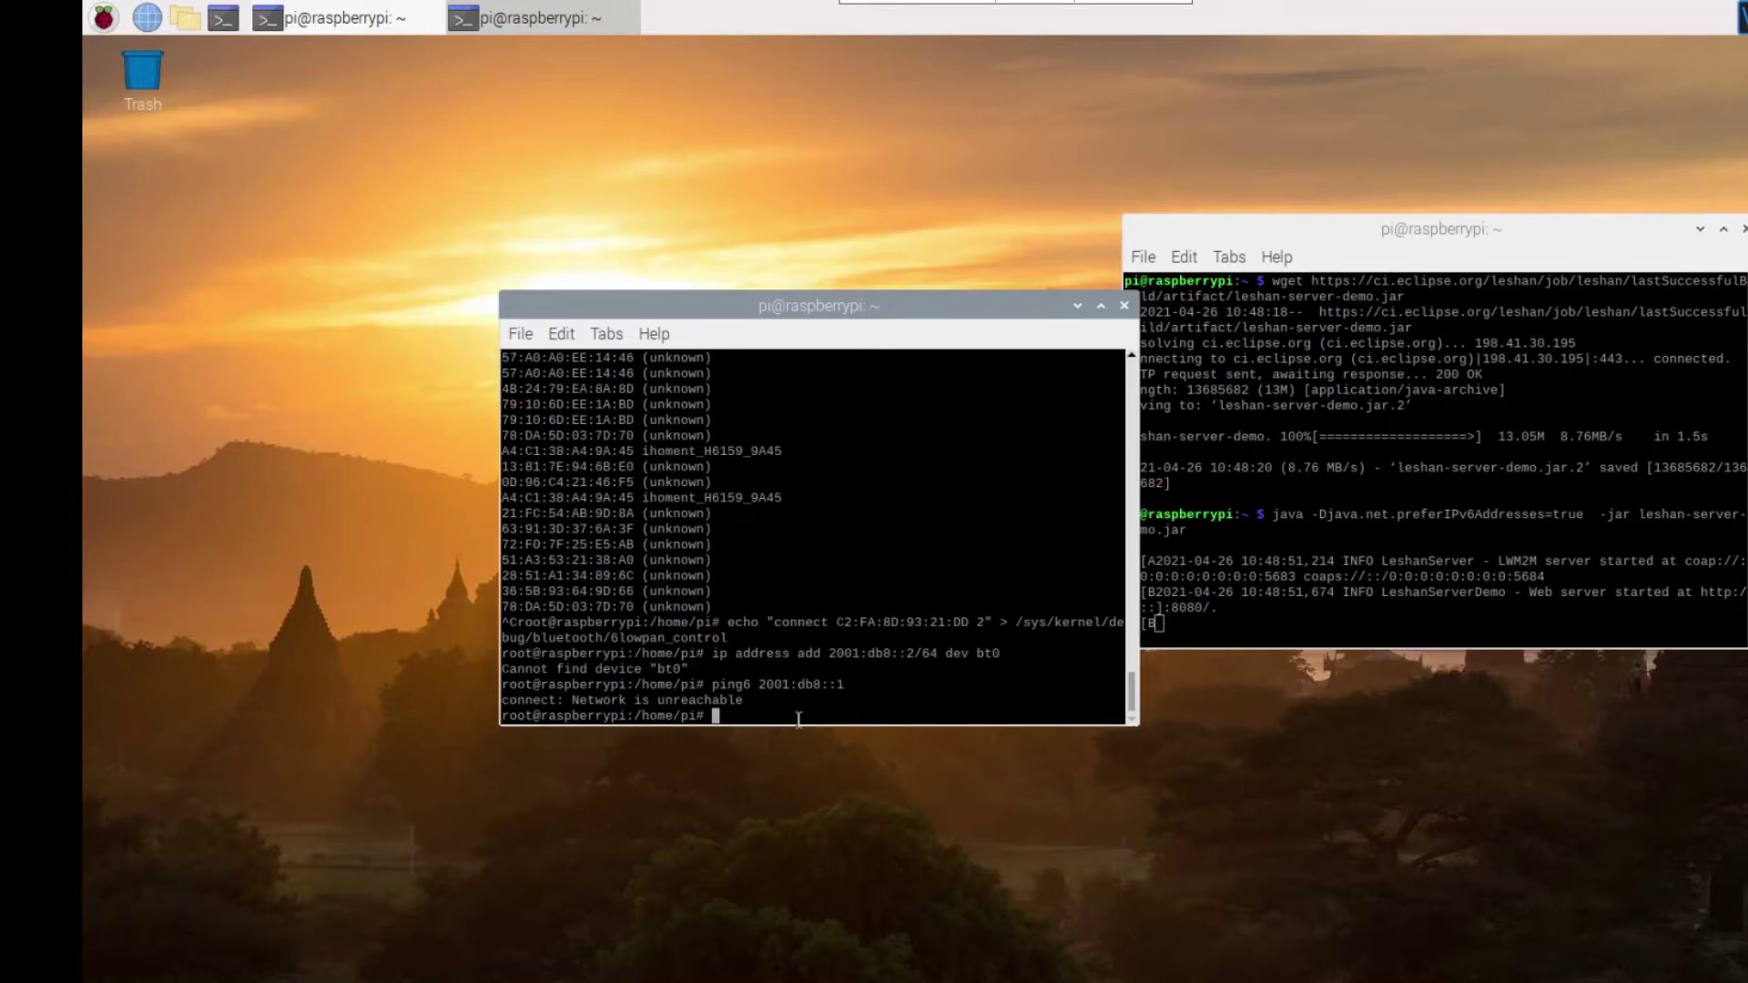
right_click(800, 719)
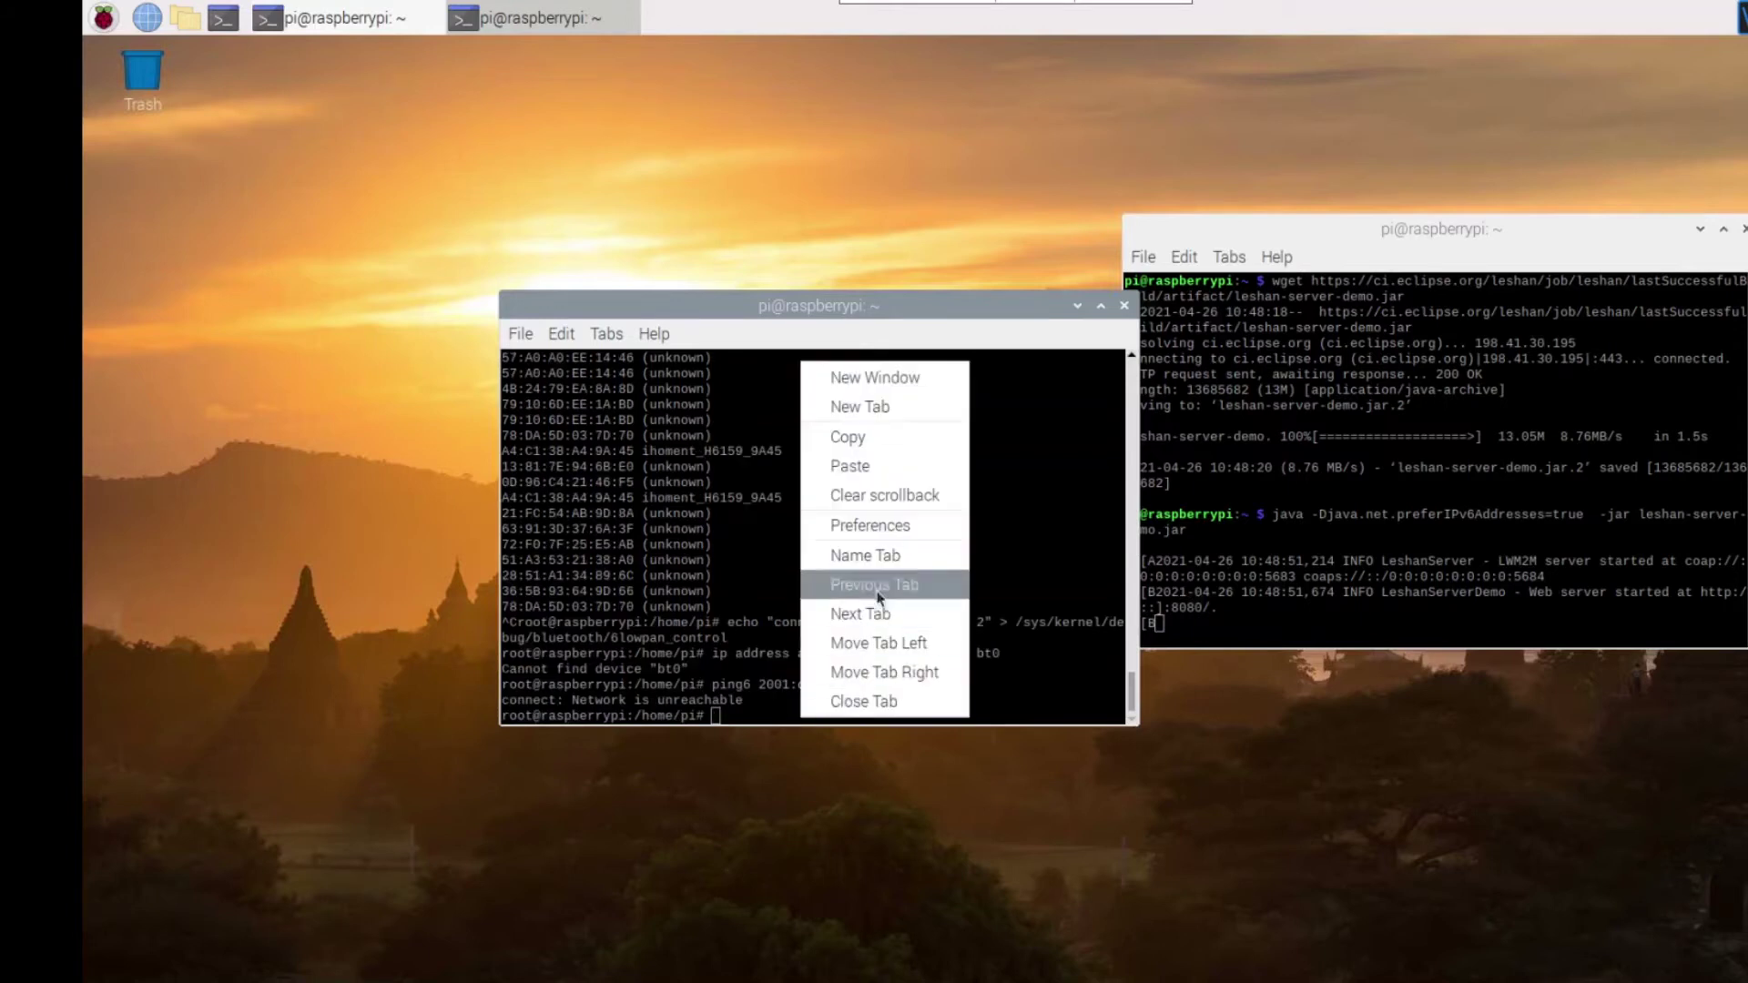
left_click(875, 465)
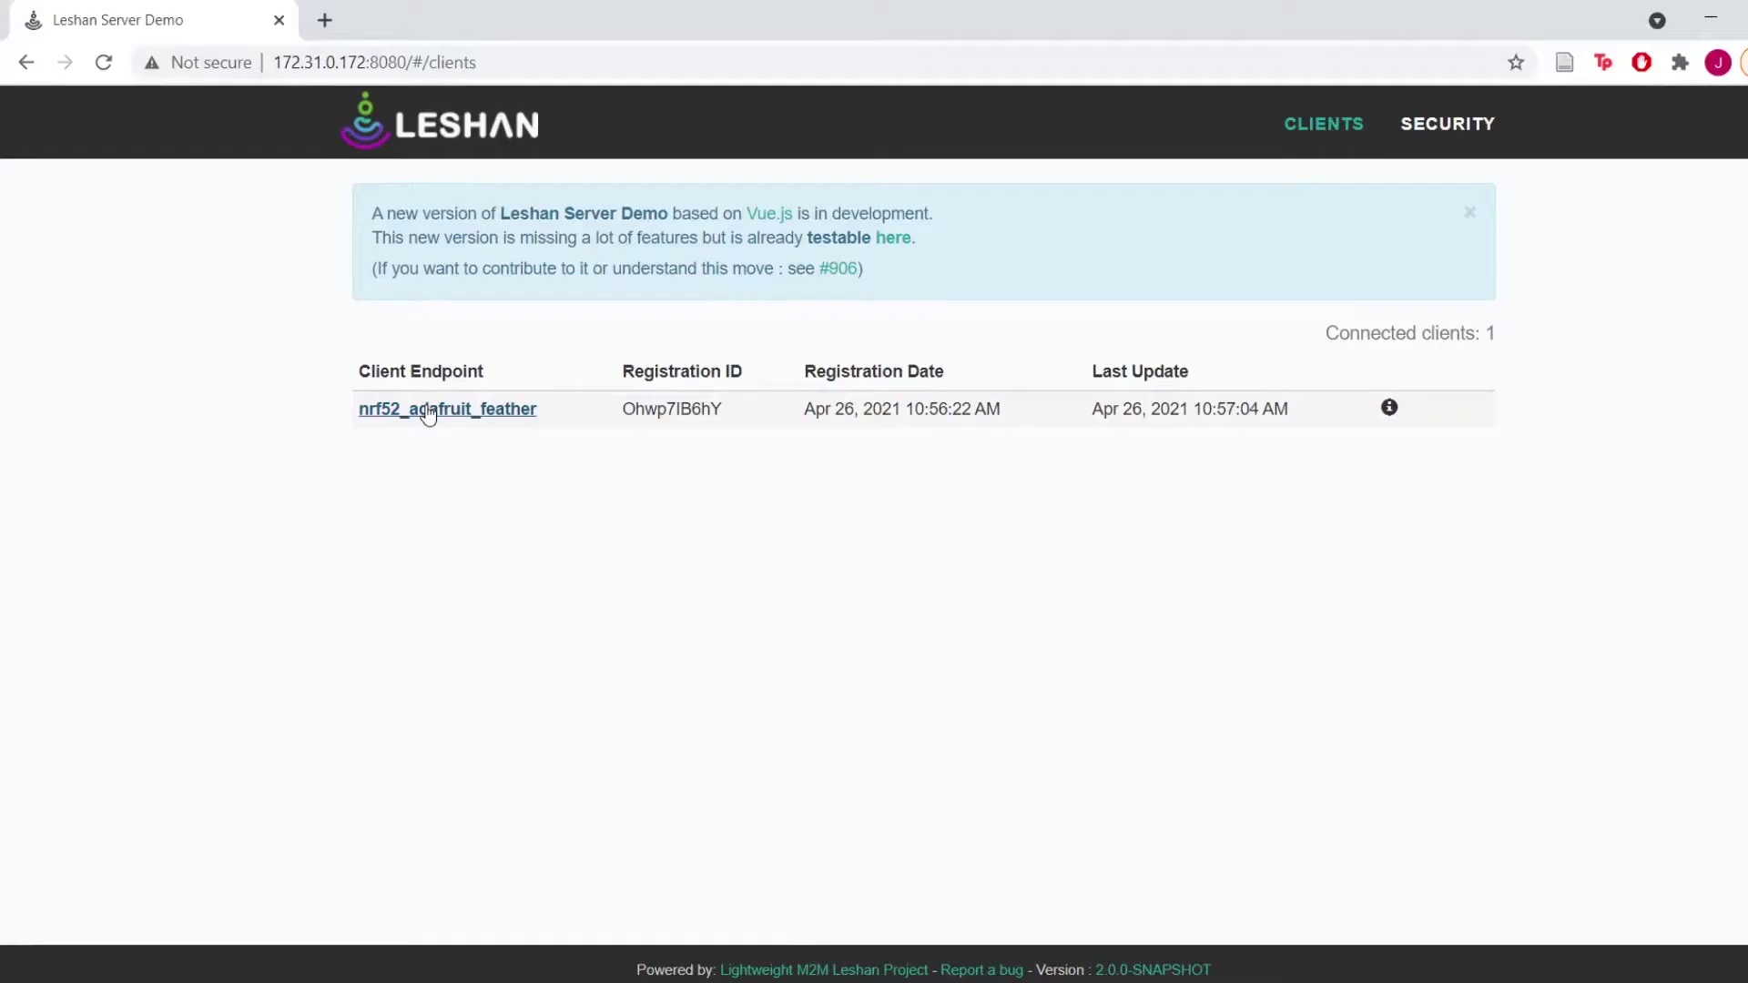
In the Leshan web page, open the nrf52_adafruit_feather client and look through its objects
left_click(428, 411)
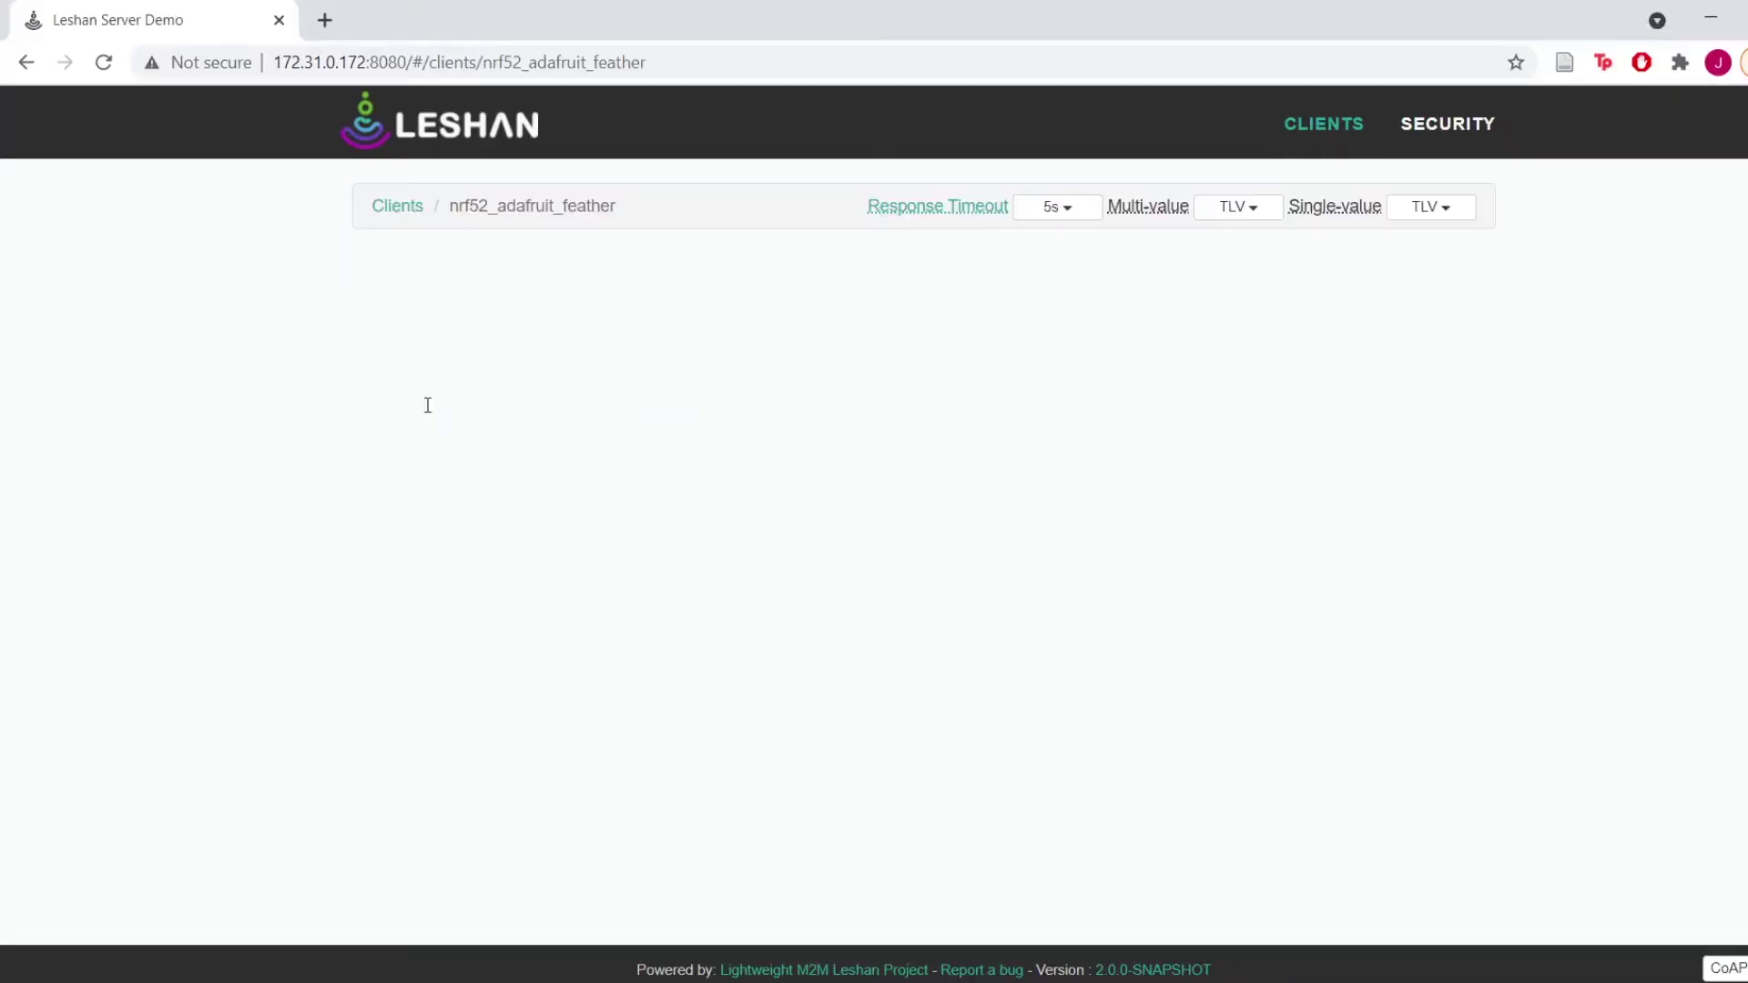
scroll(685, 487, "down", 6)
scroll(686, 487, "up", 5)
scroll(686, 486, "down", 13)
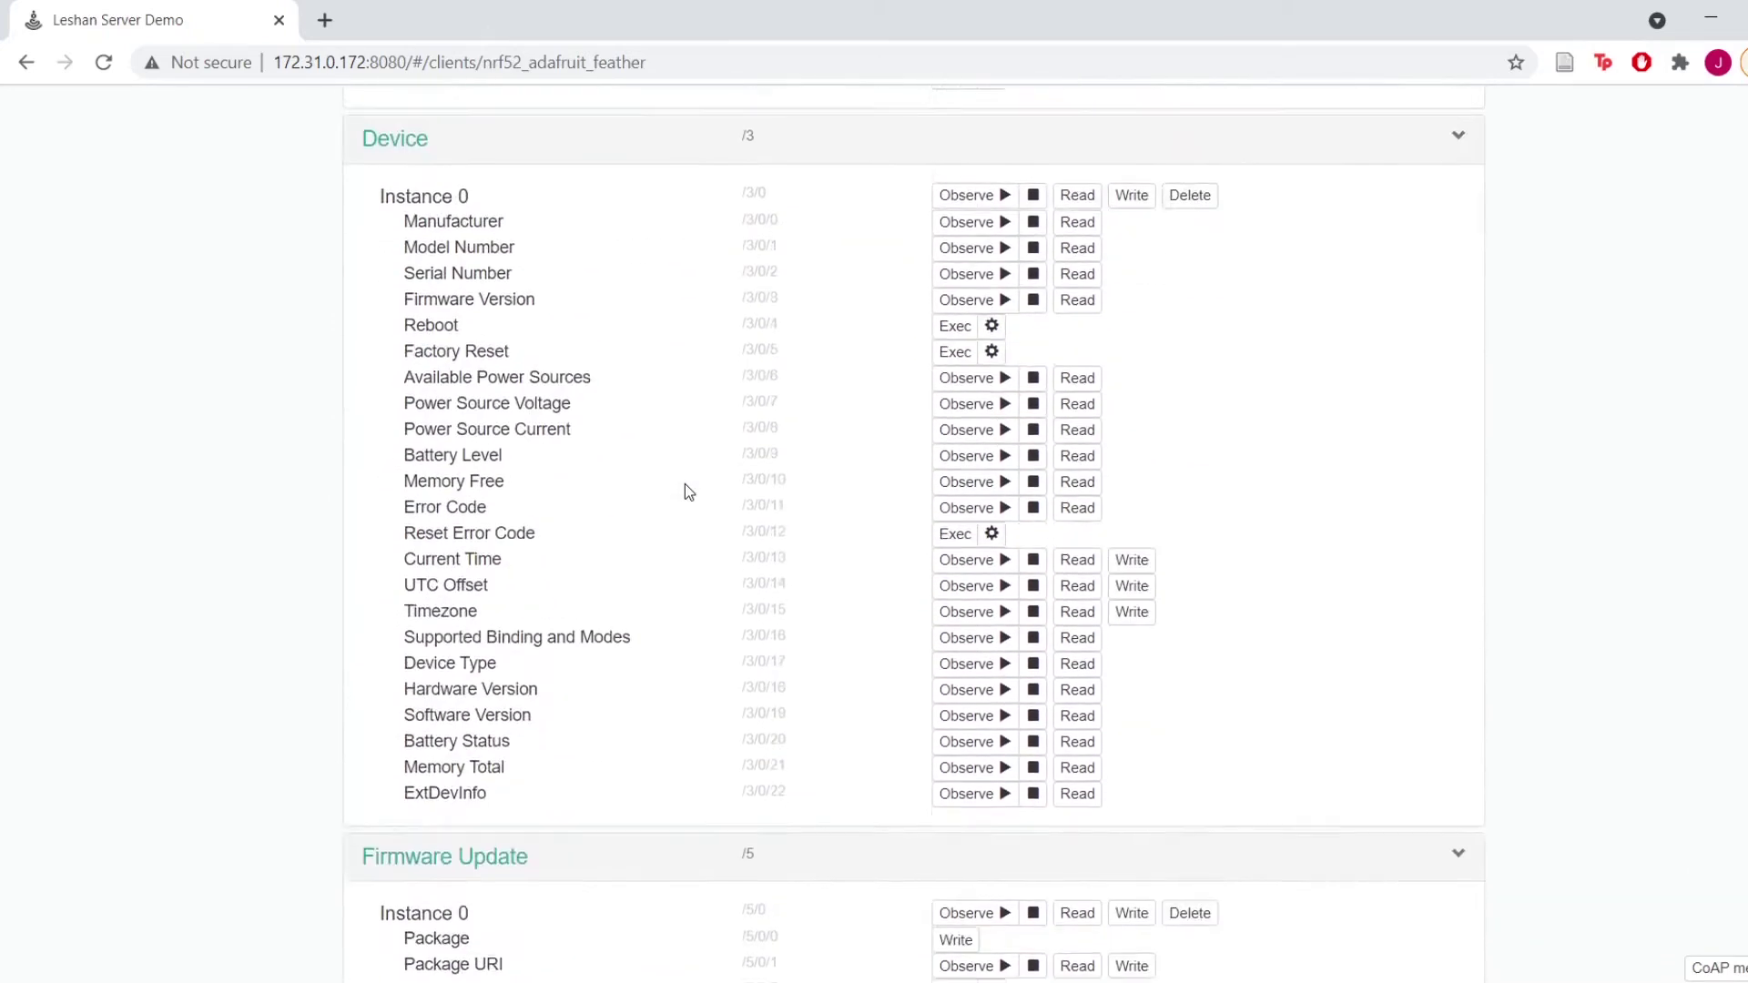
Start observing the Sensor Value resources of the Temperature (/3303) and Humidity (/3304) objects
scroll(685, 492, "down", 1)
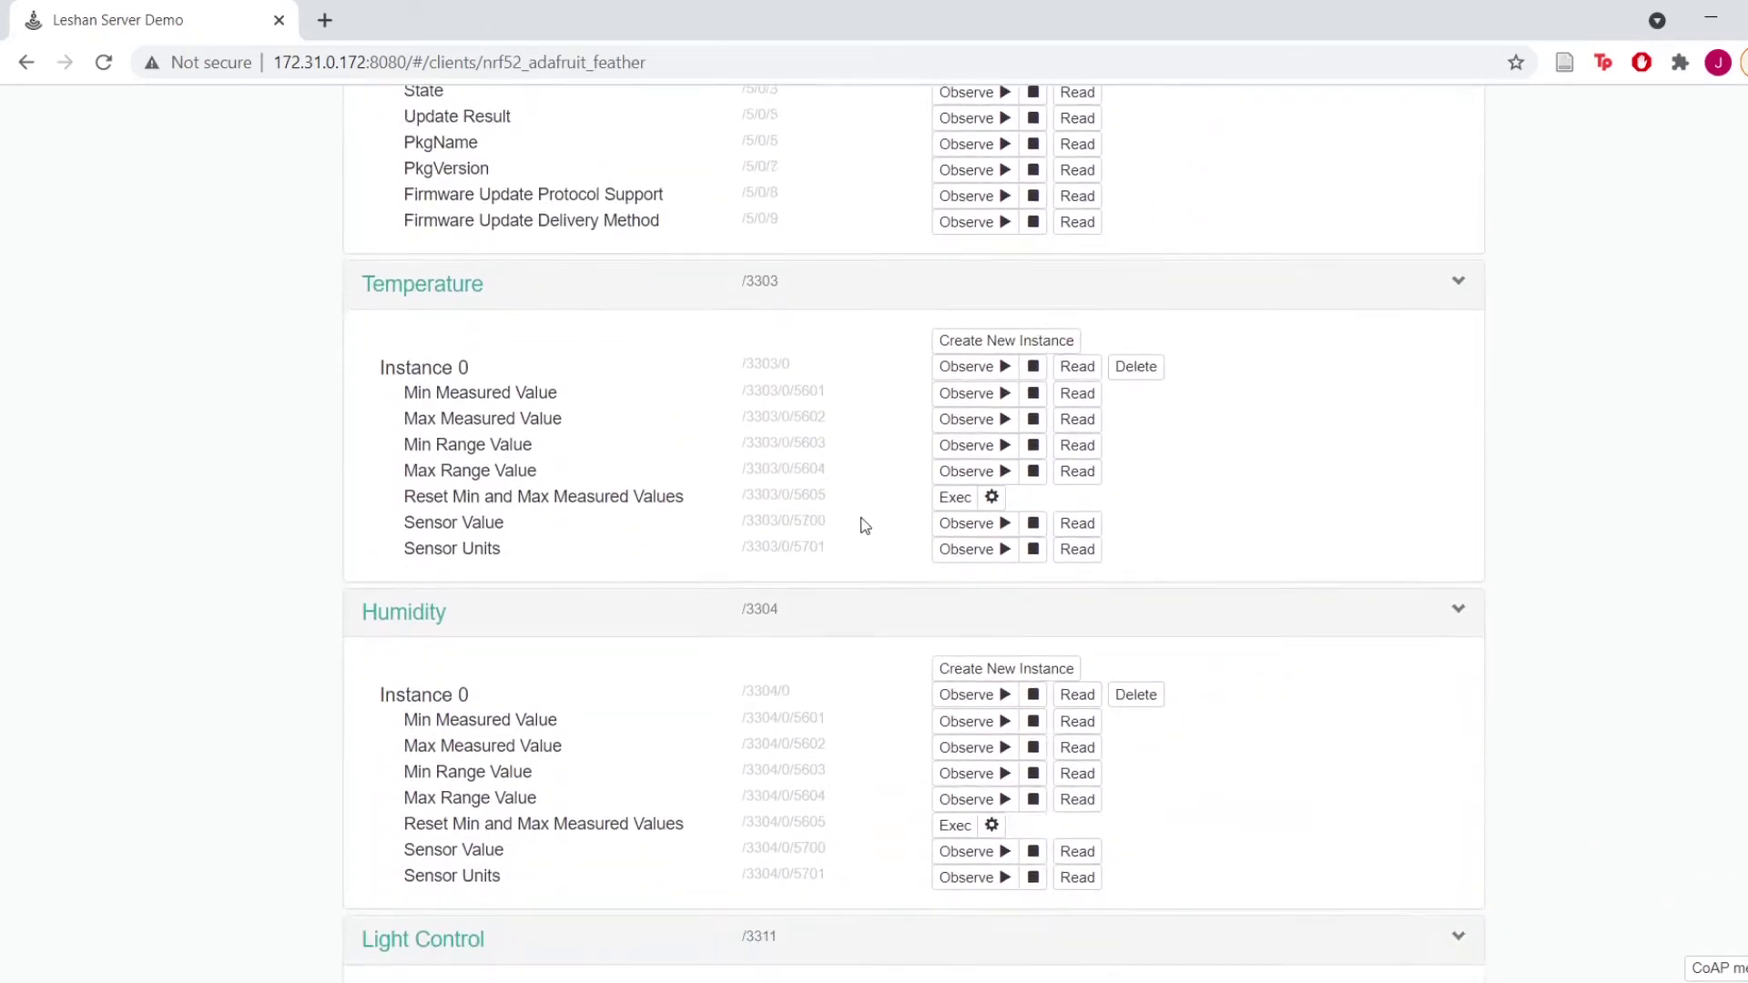
scroll(862, 519, "down", 1)
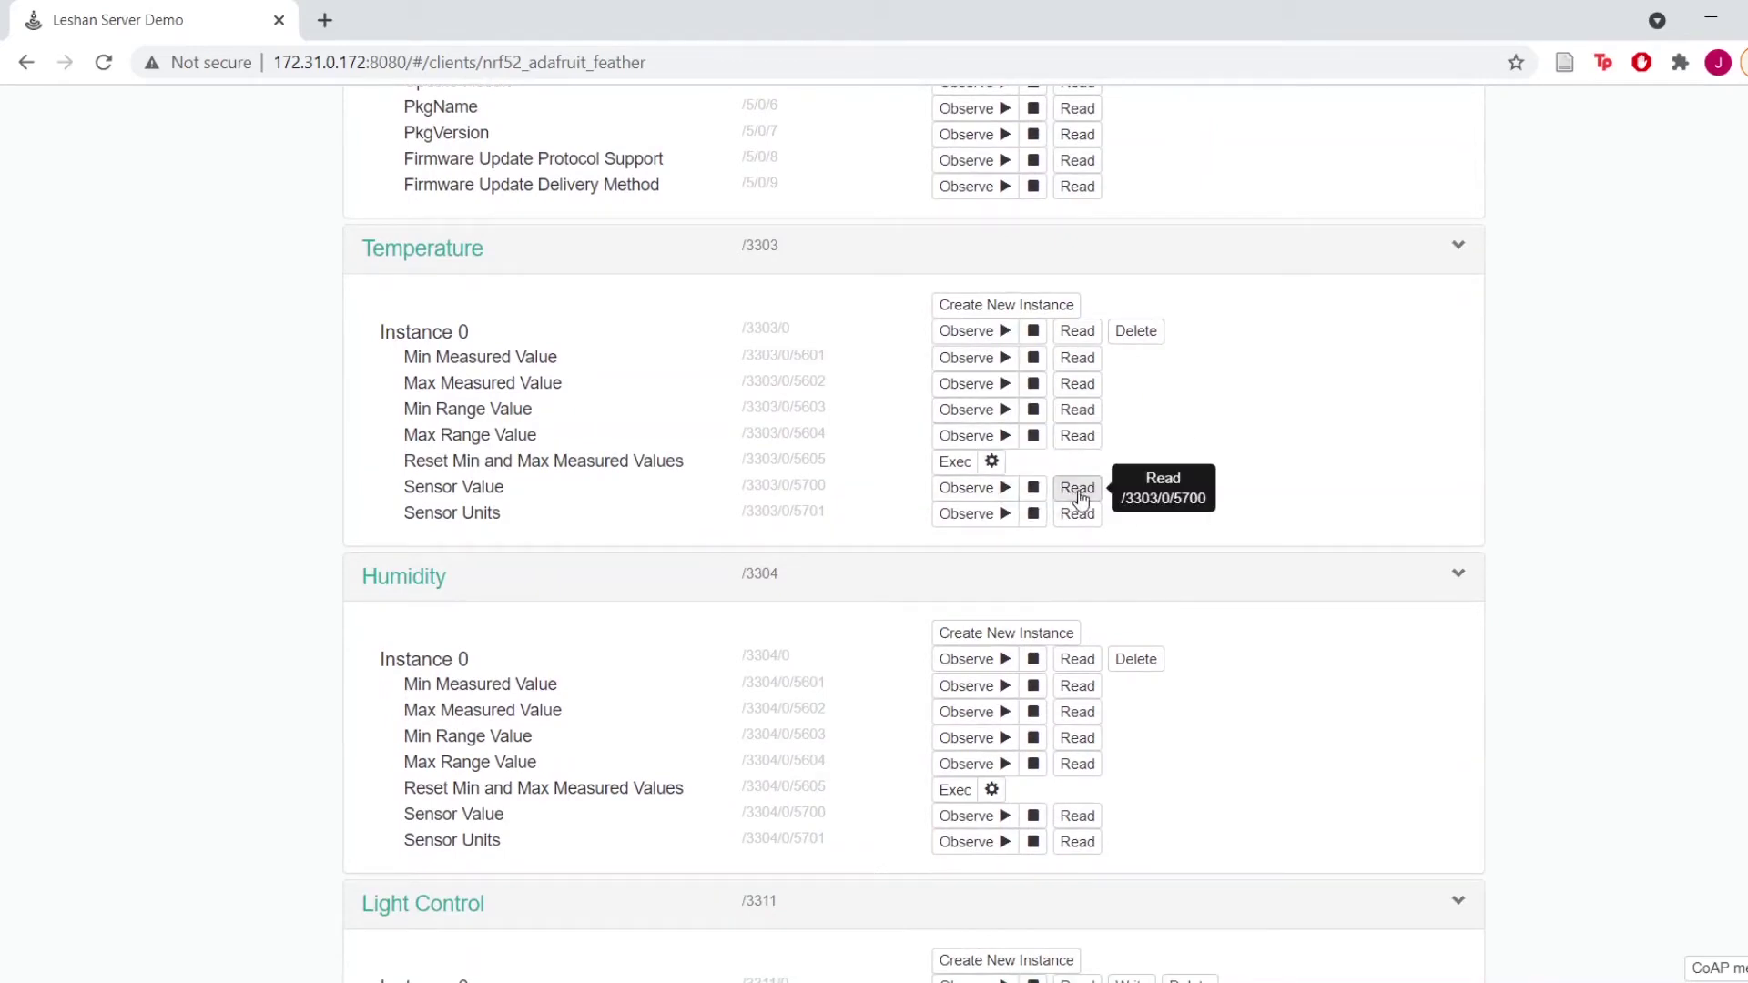
left_click(984, 489)
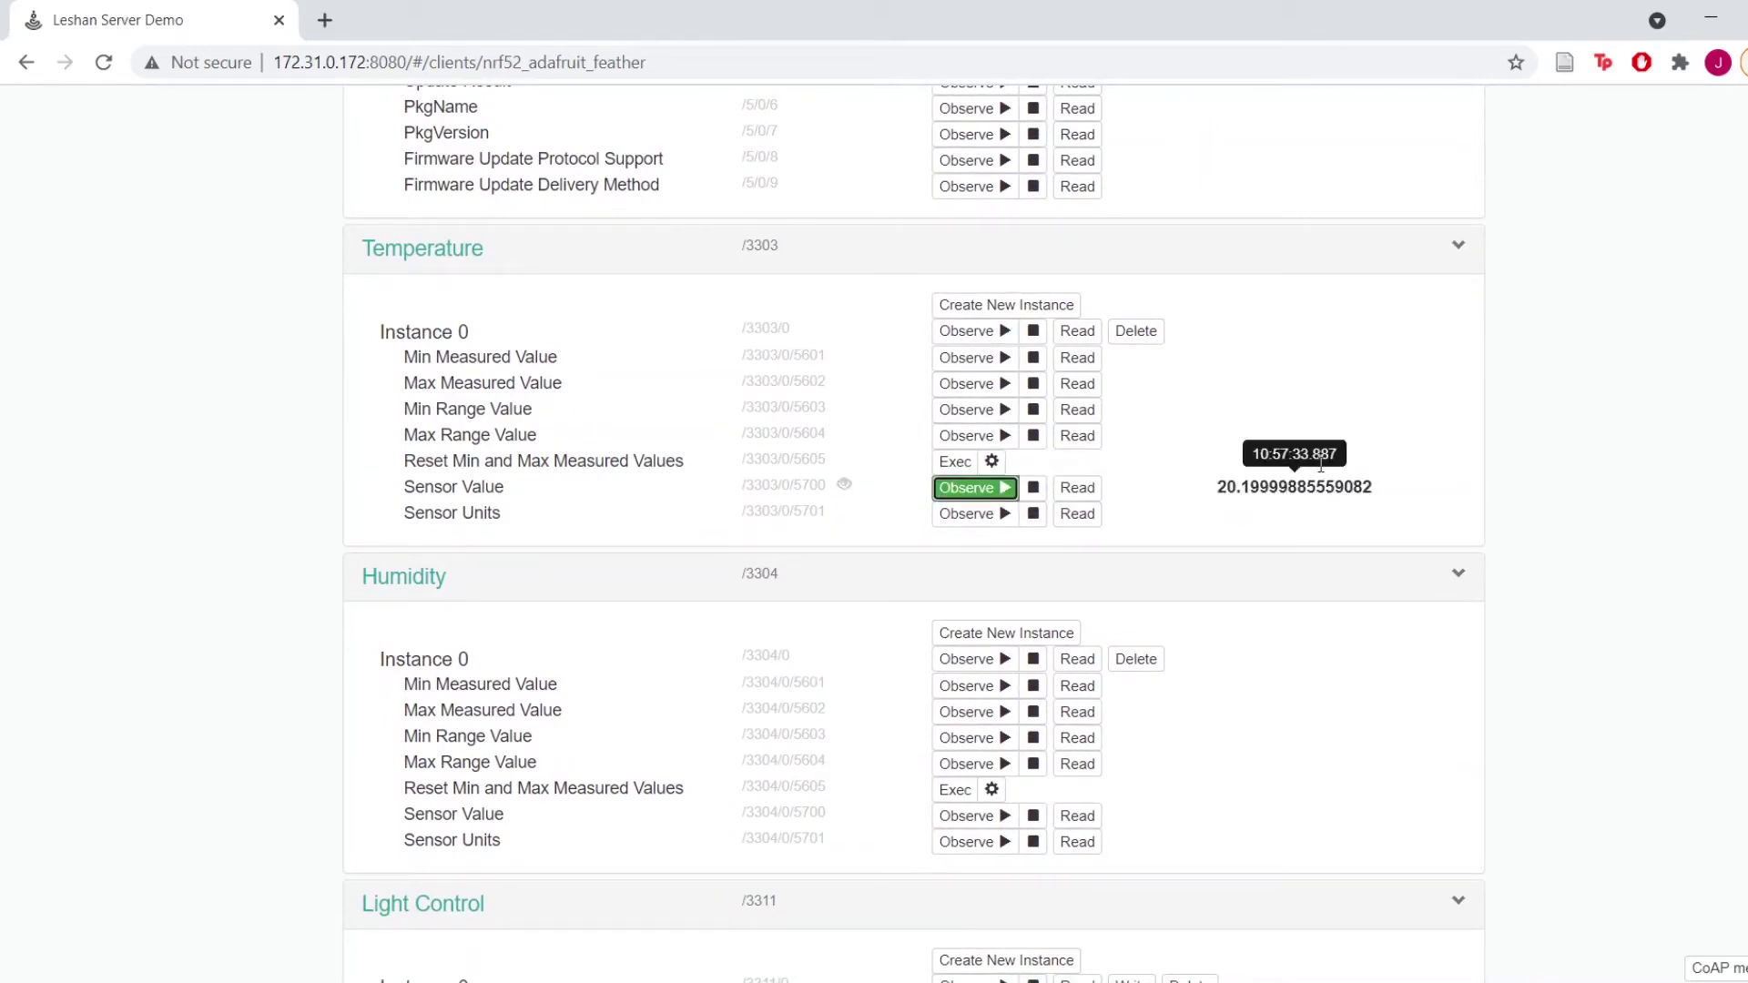
left_click(983, 818)
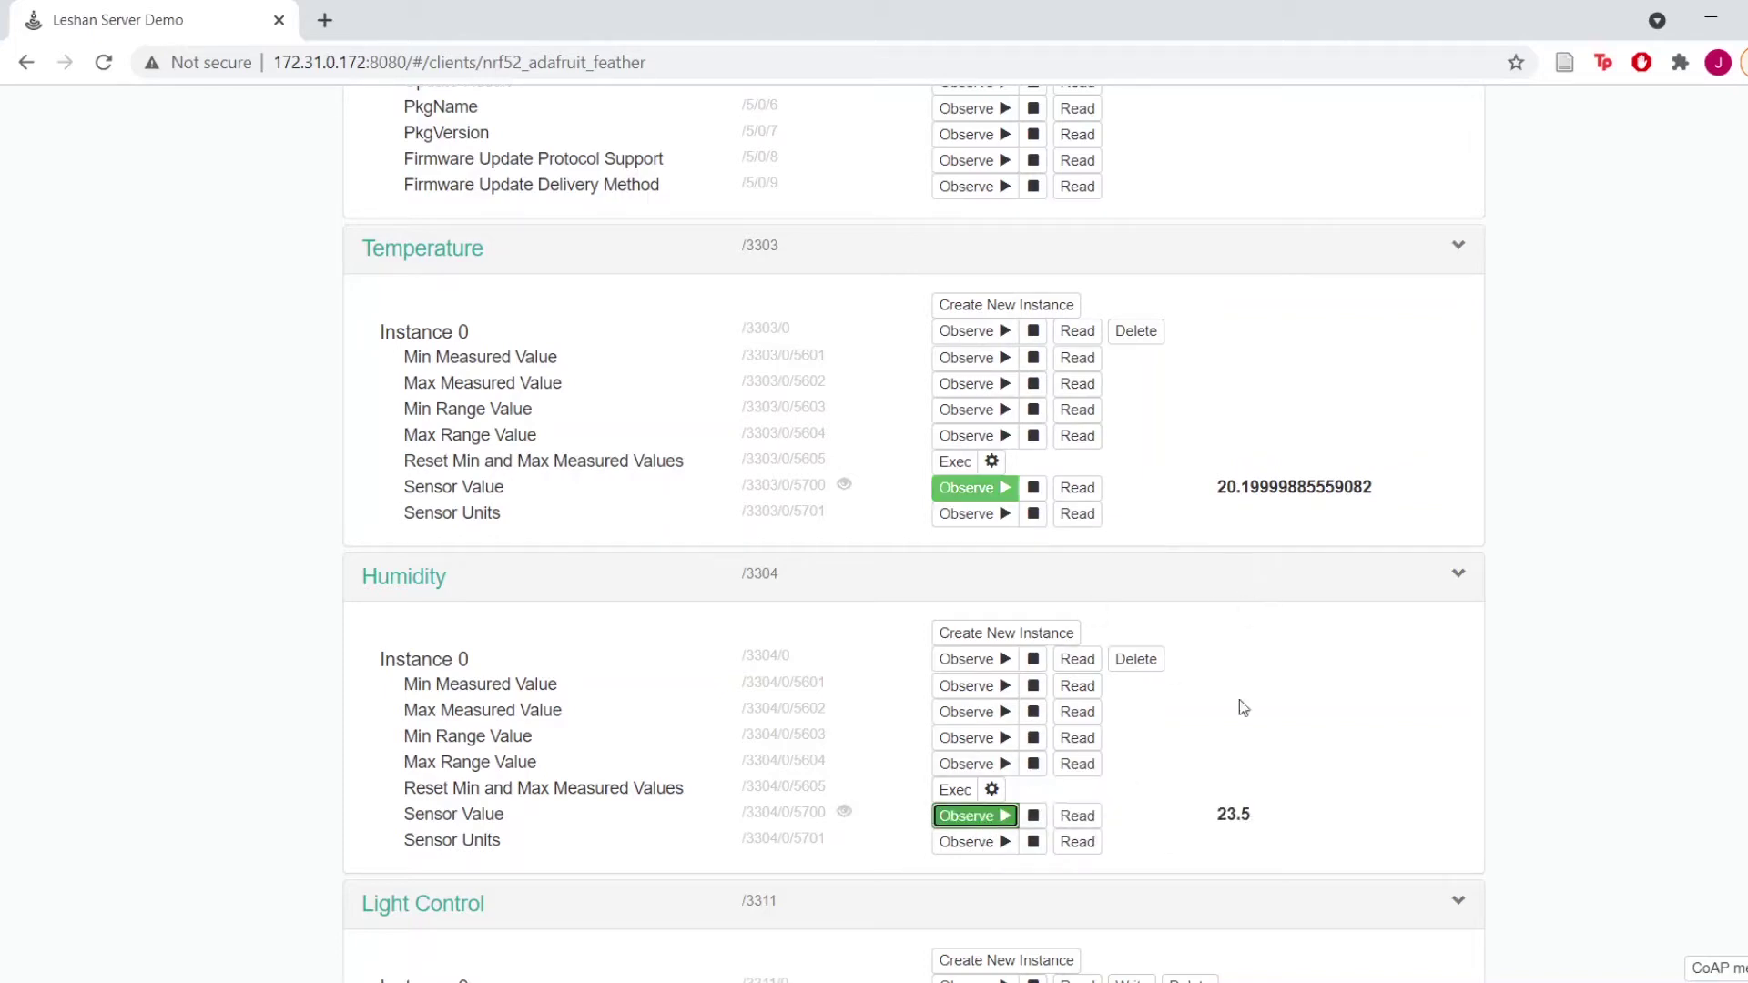
Examine the observed Humidity values and the resources of the Light Control object
scroll(1248, 831, "down", 3)
scroll(394, 625, "up", 1)
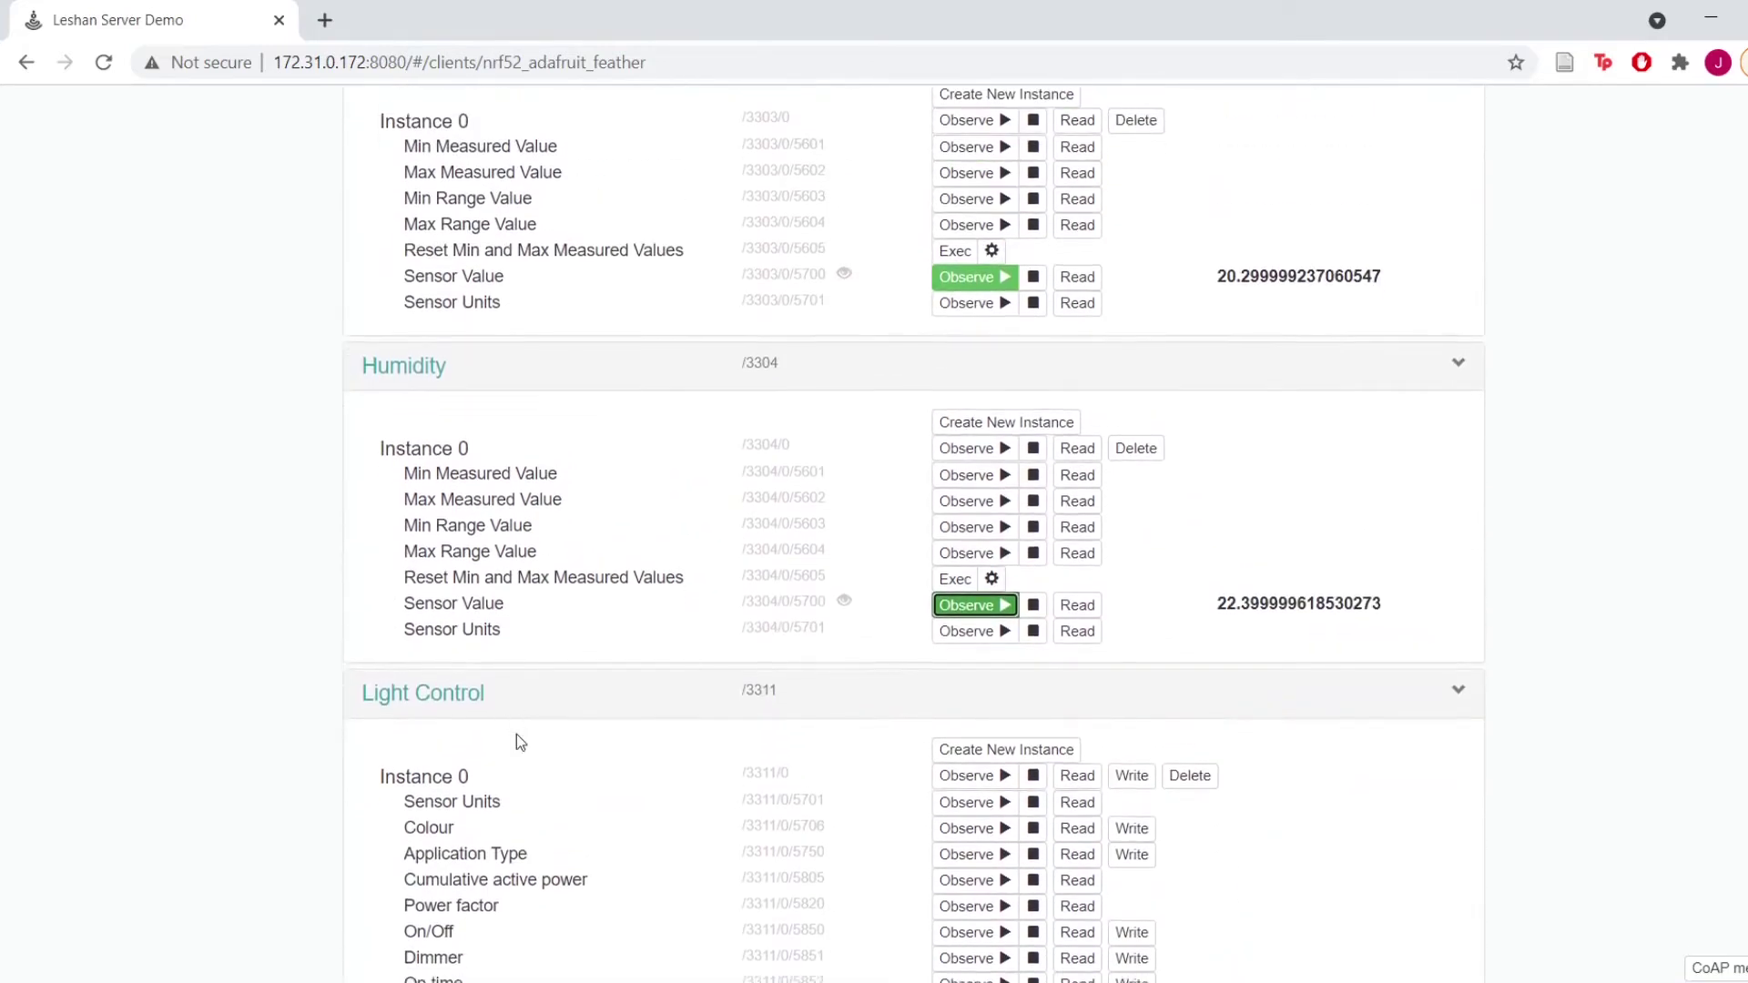
scroll(465, 740, "down", 2)
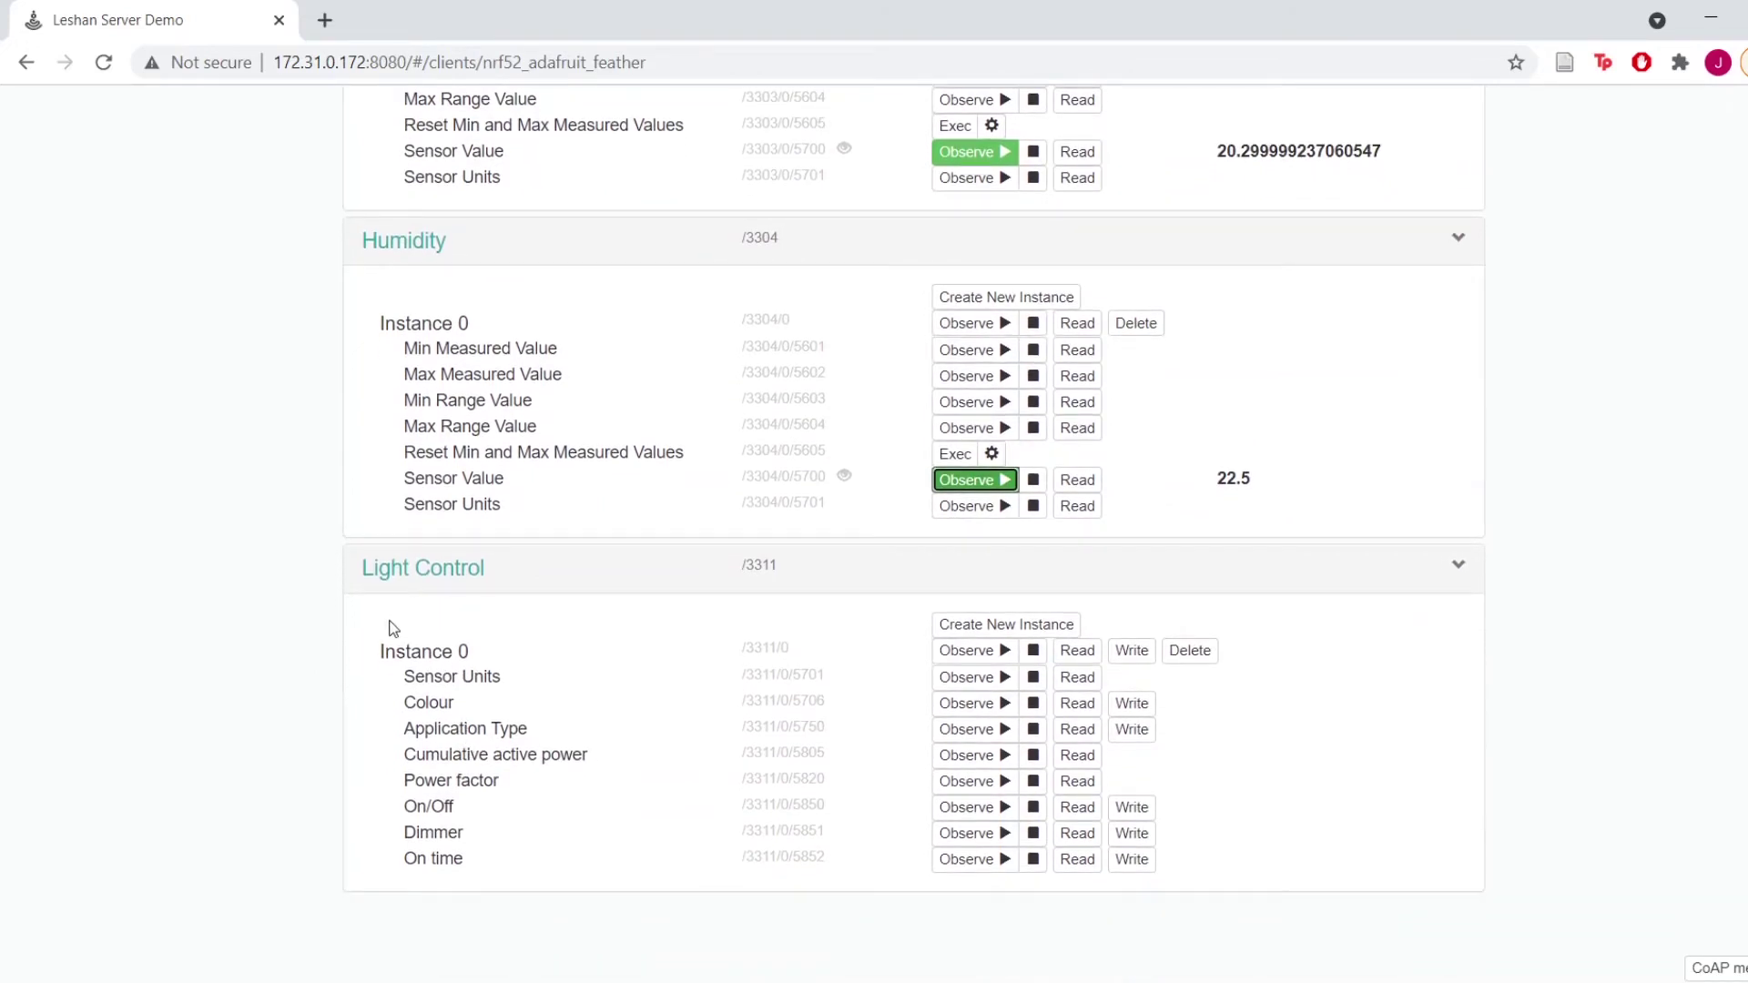
scroll(391, 629, "up", 2)
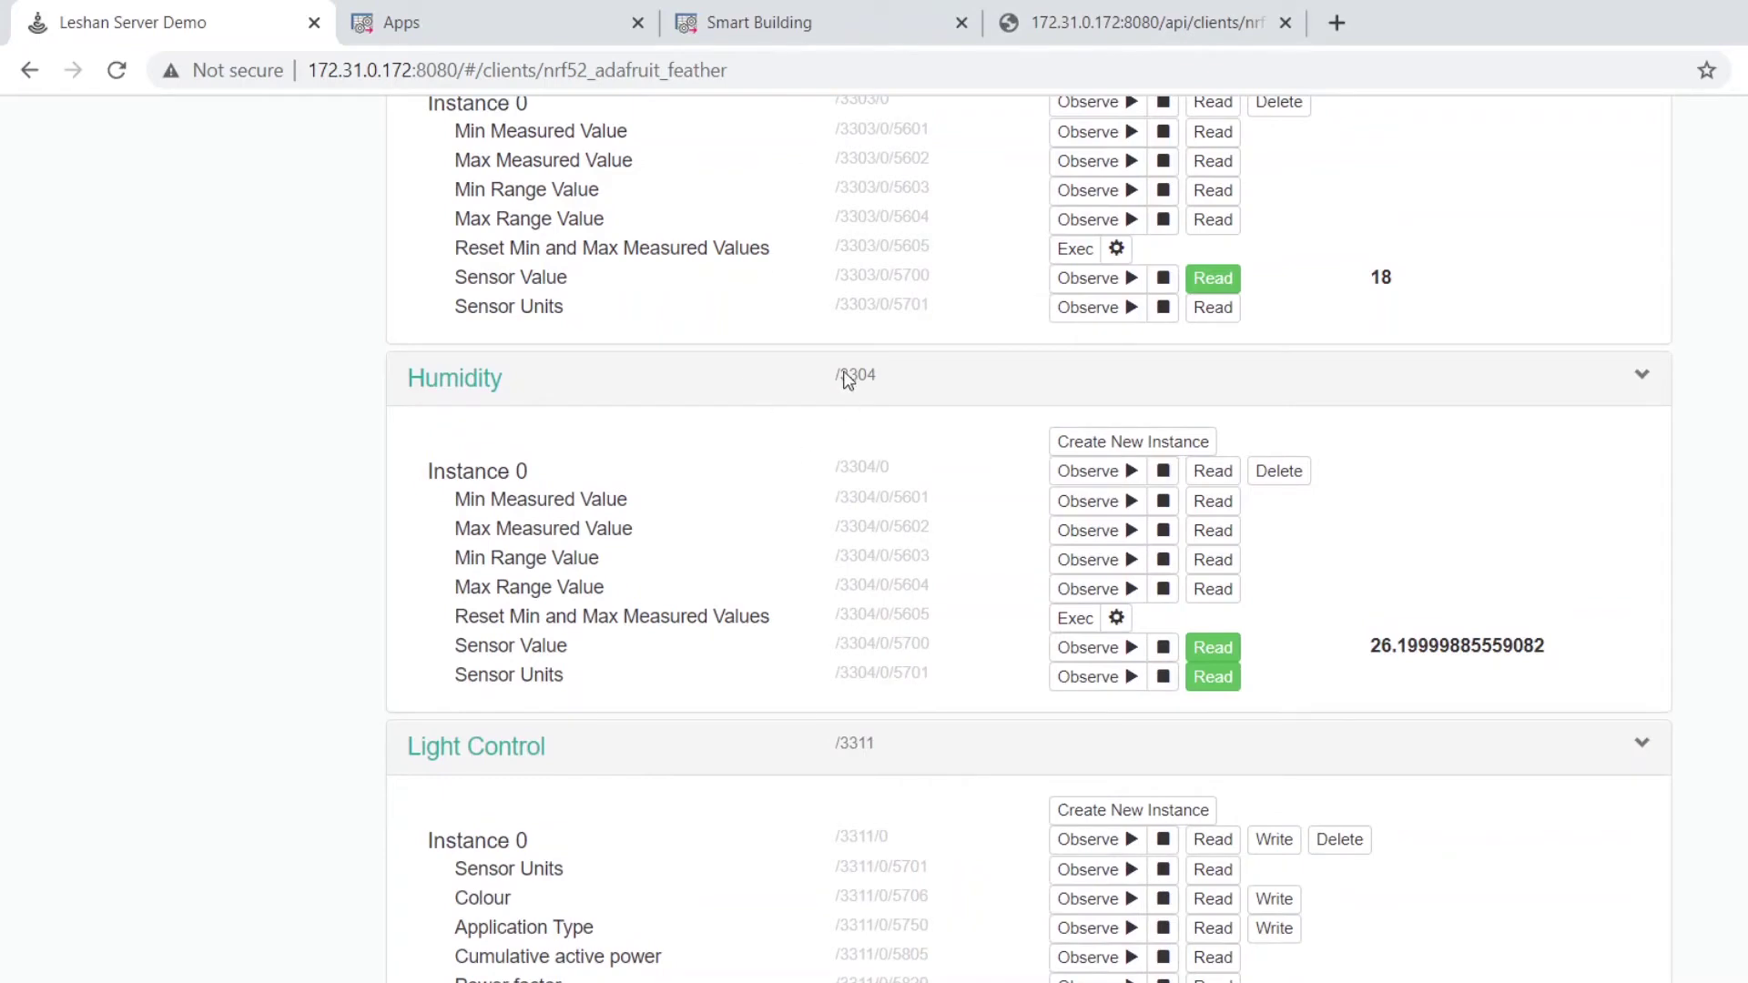
Switch to the Smart Building spreadsheet page and select its localhost:8081 address
left_click(823, 30)
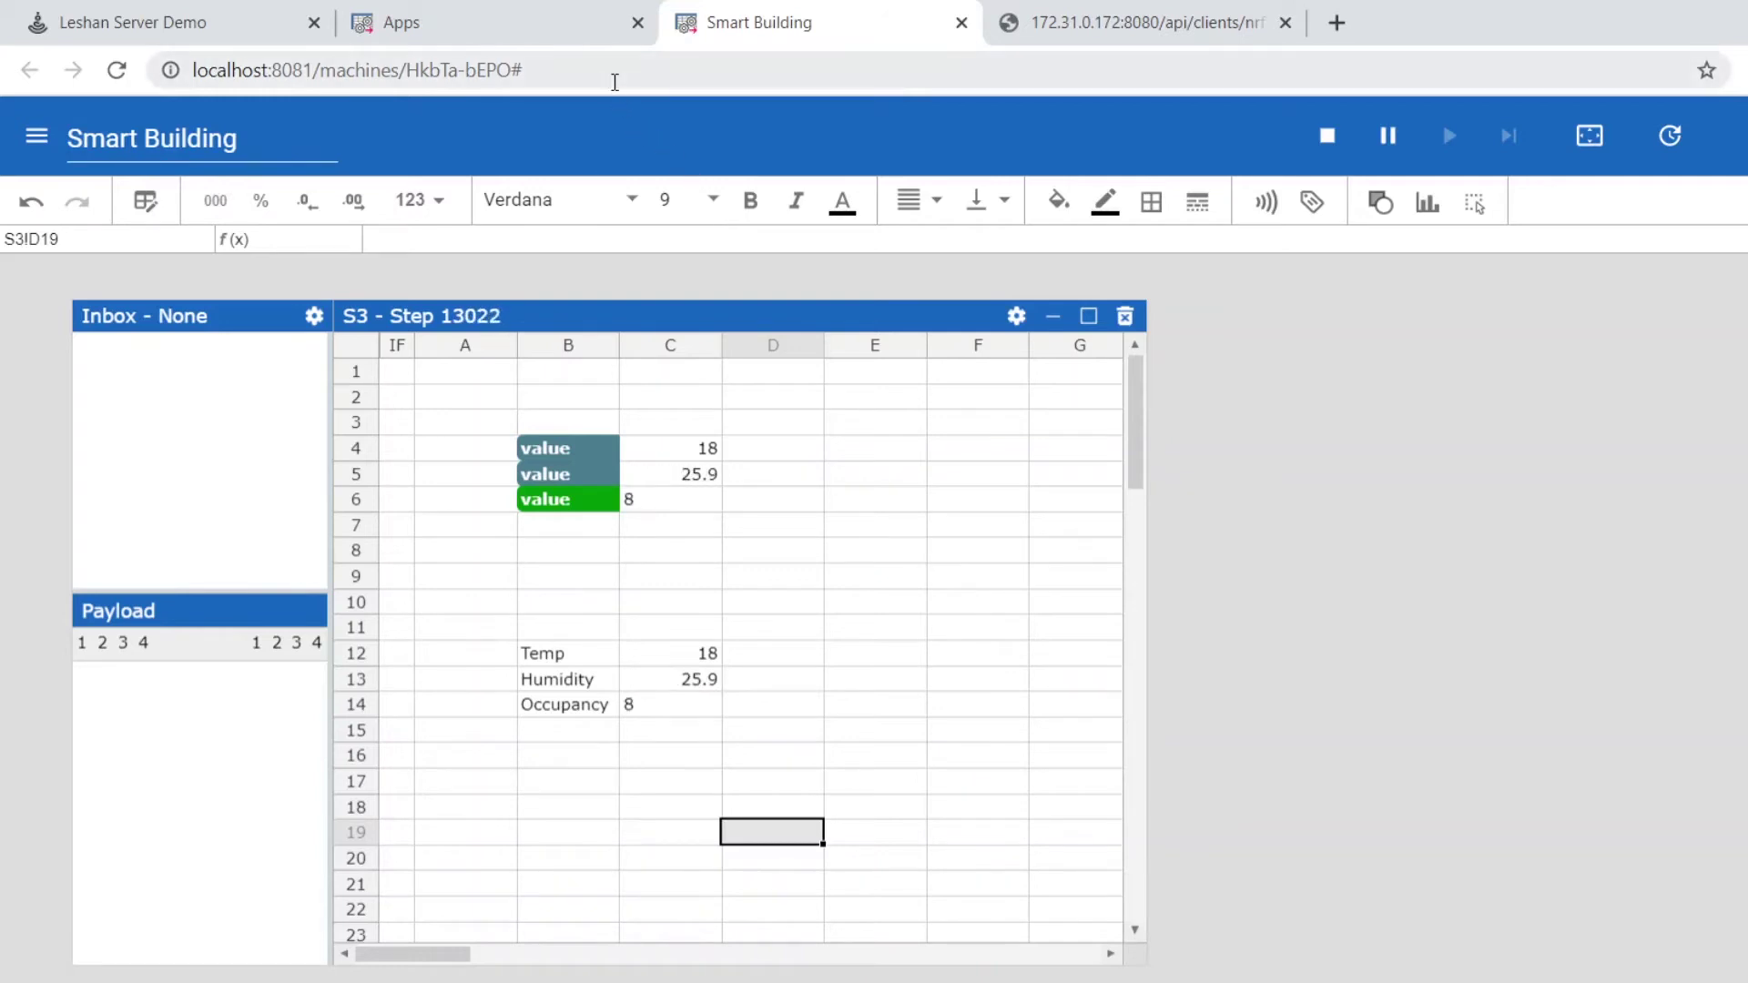
left_click(614, 80)
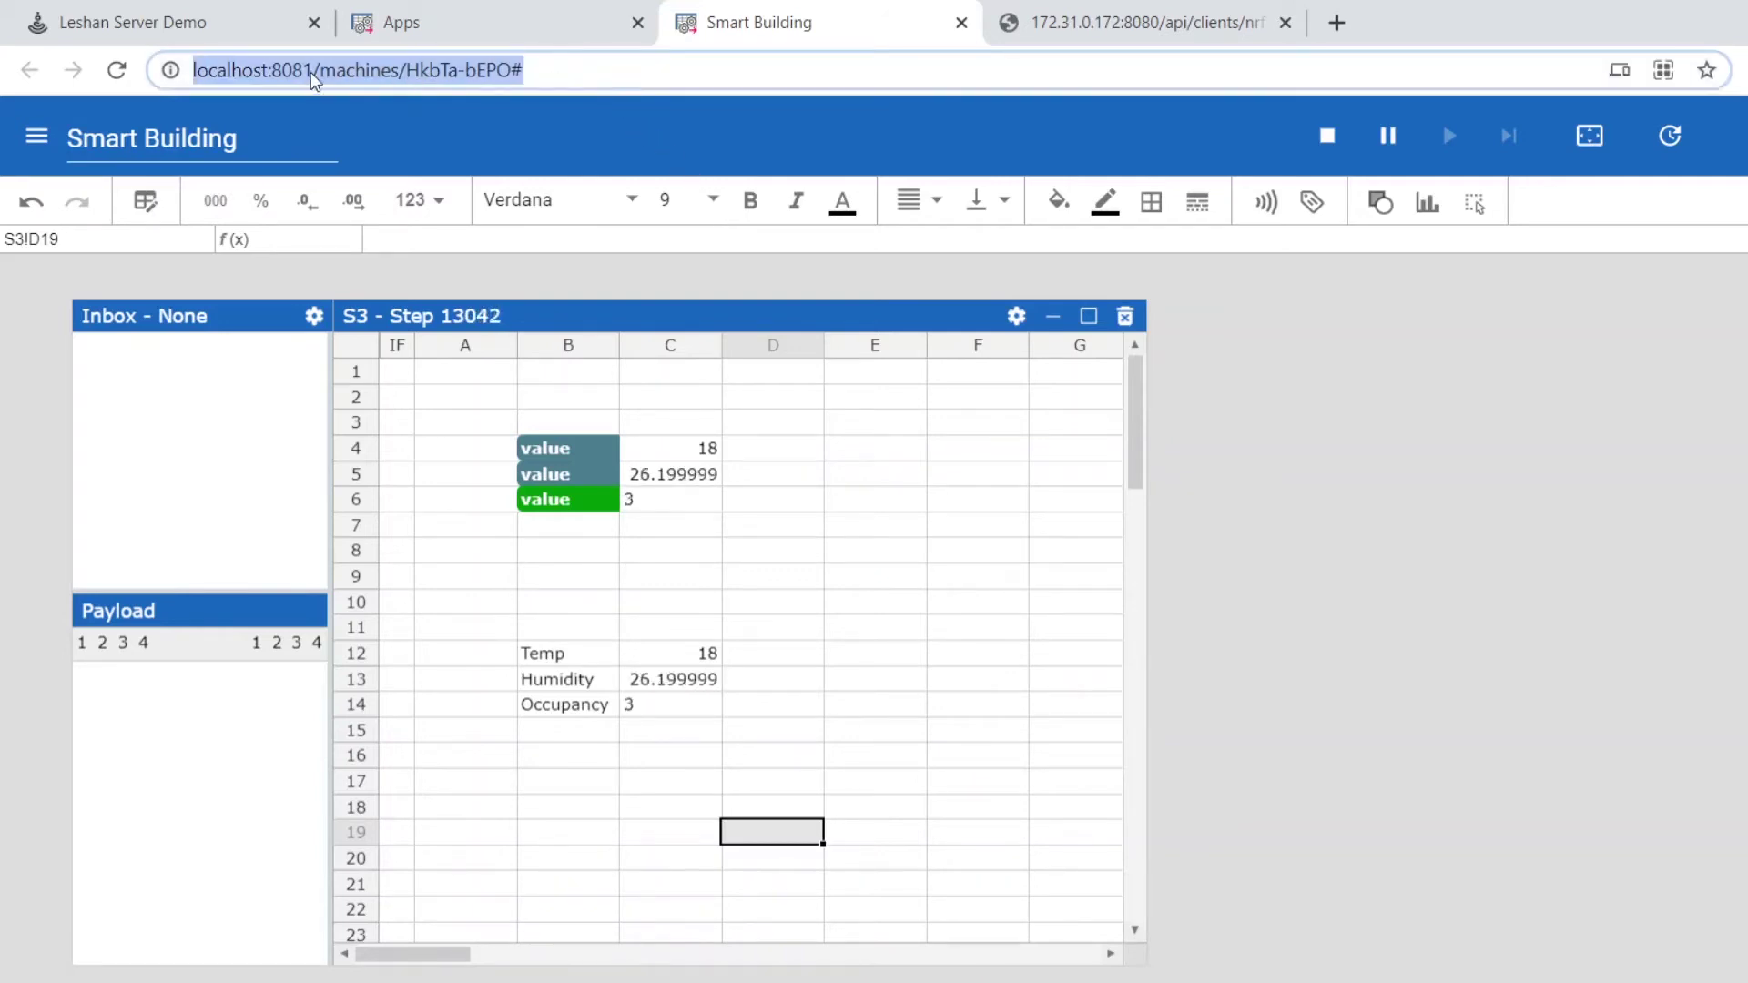
Reposition the S2 sheet window in the Smart Building workspace and select the cell at its HTTP.REQUEST function
left_click(275, 70)
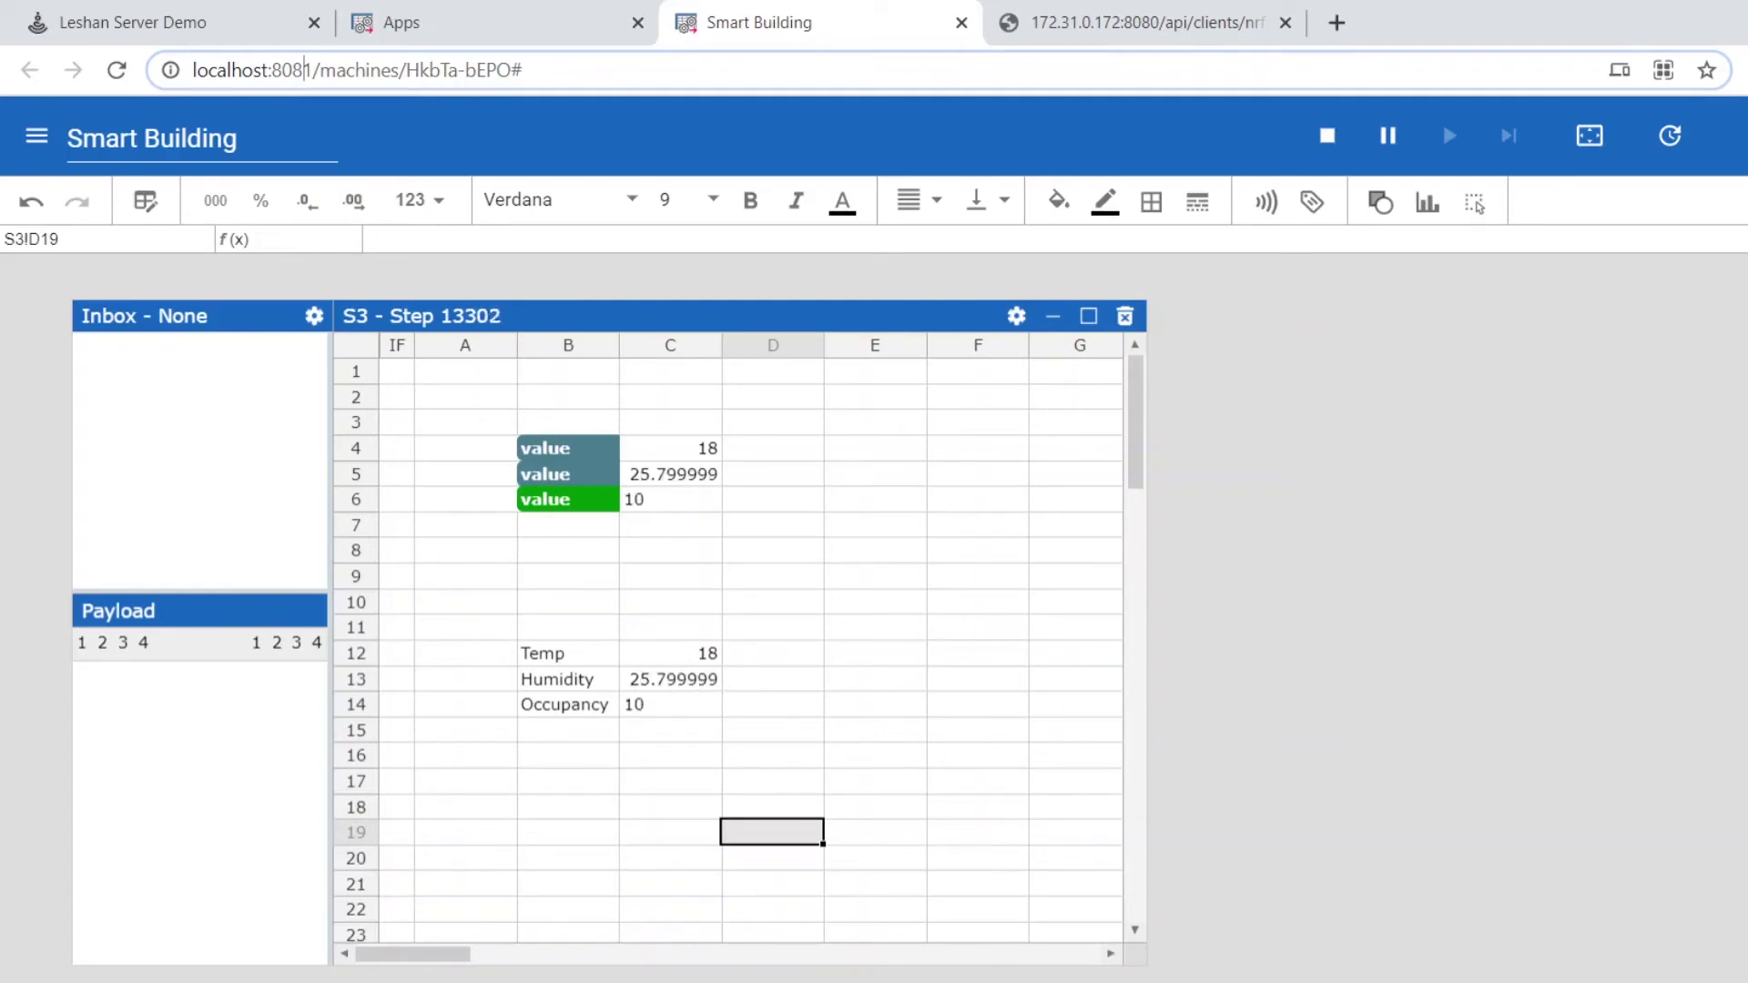
left_click(767, 836)
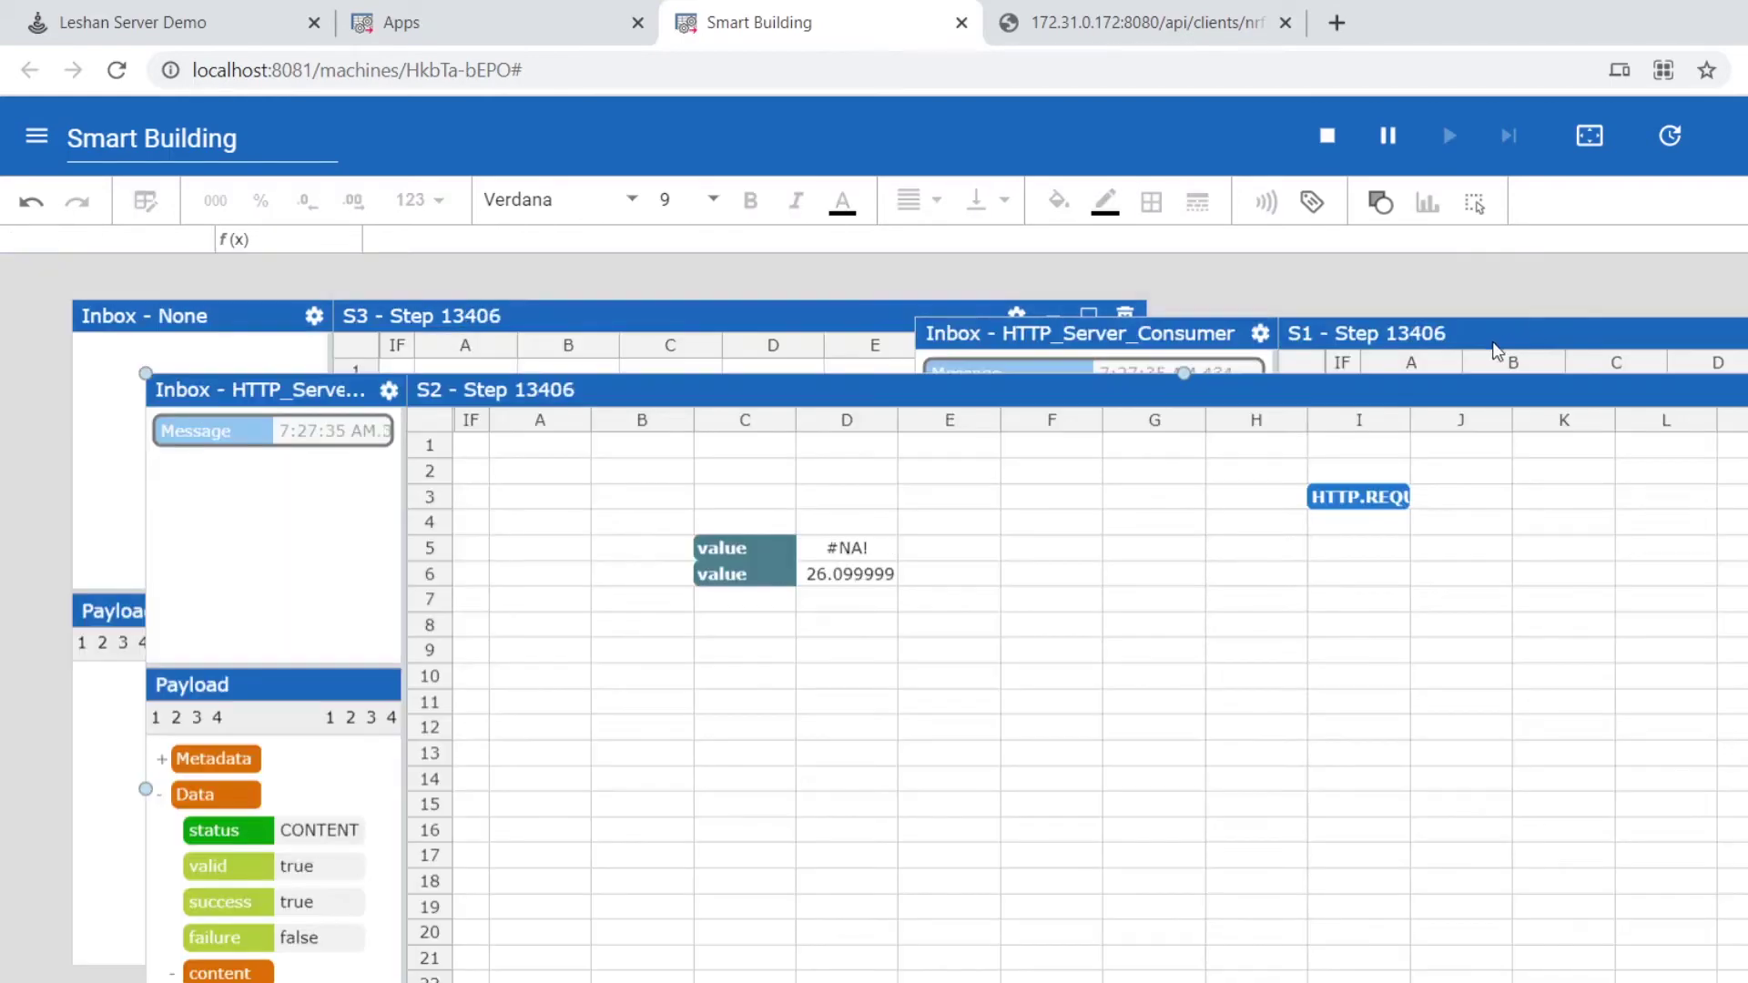
left_click_drag(1511, 392, 1561, 389)
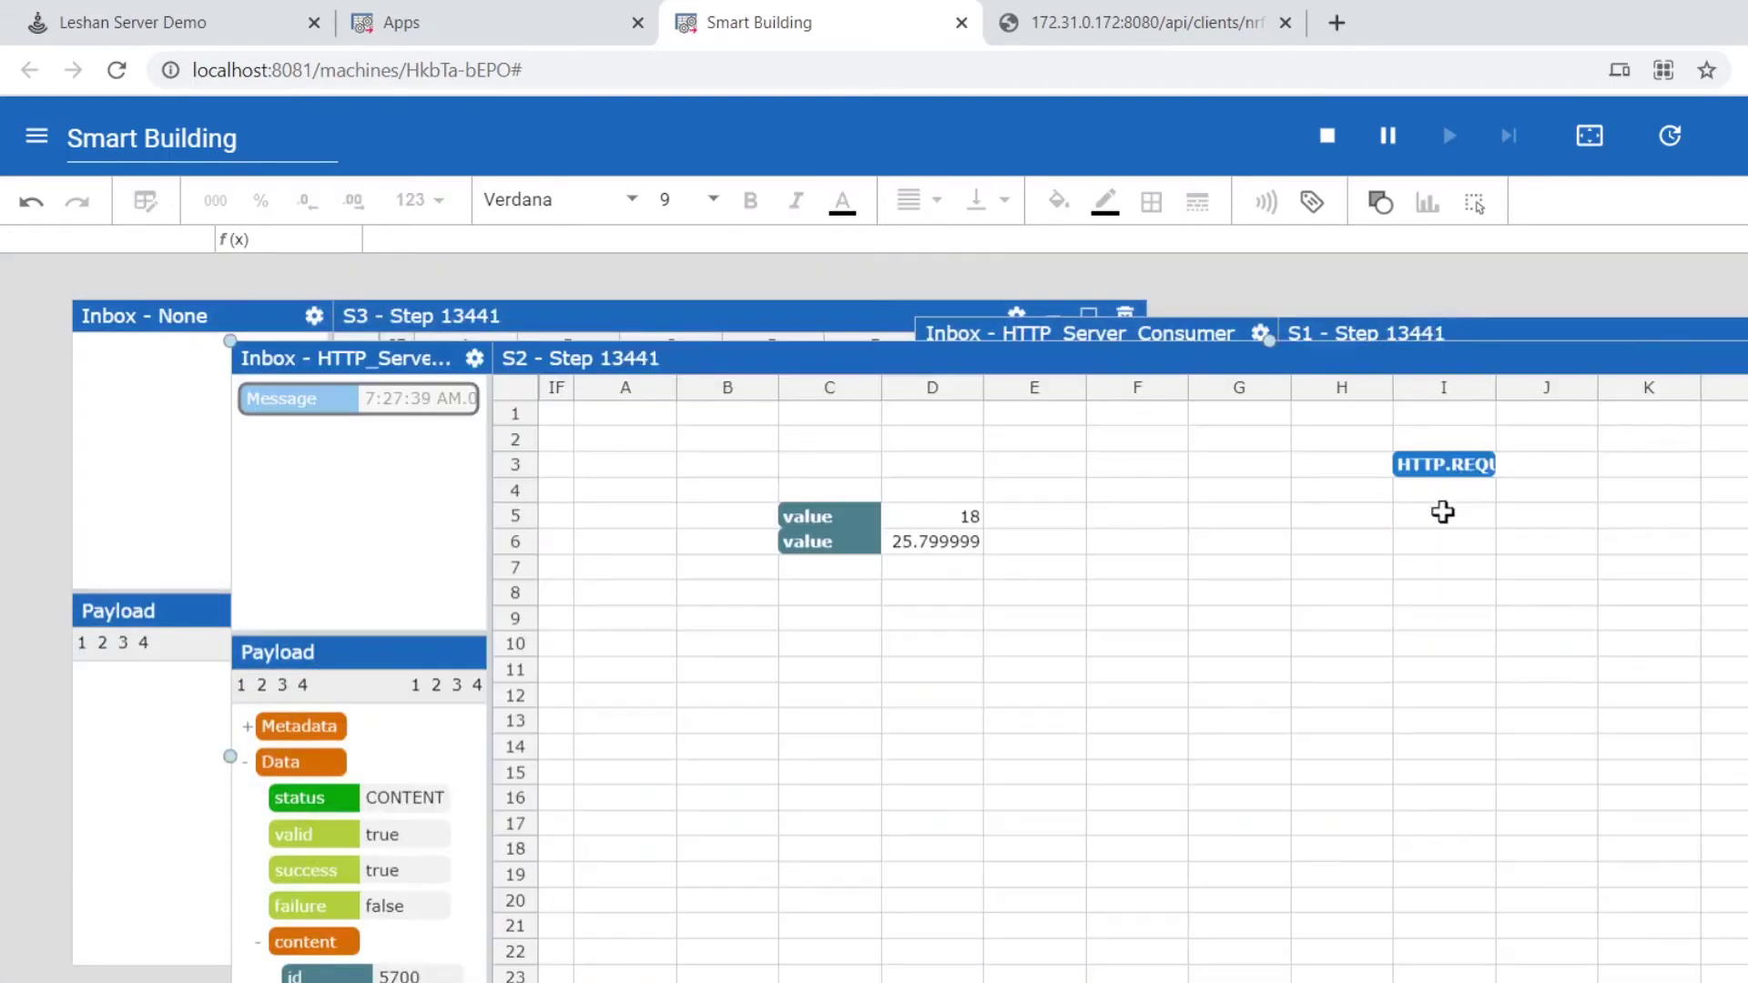
left_click(1466, 466)
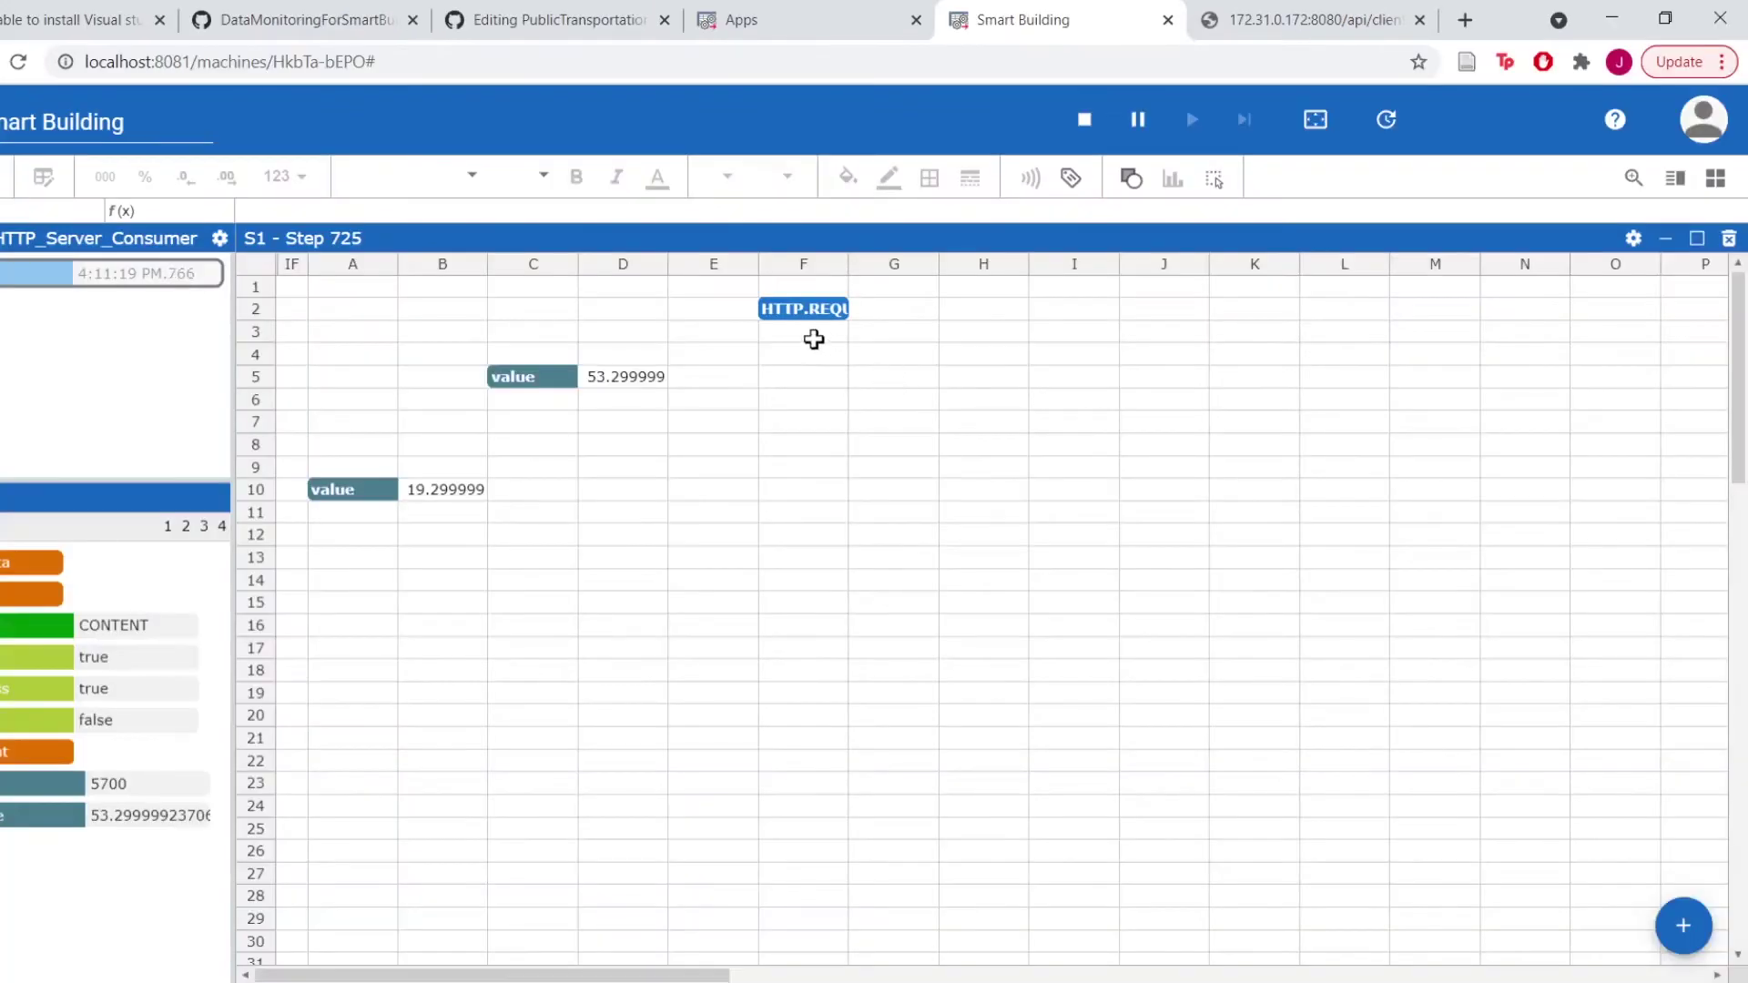
Start an HTTP.REQUEST function for cell F3 of sheet S1 in the Function Wizard
left_click(810, 336)
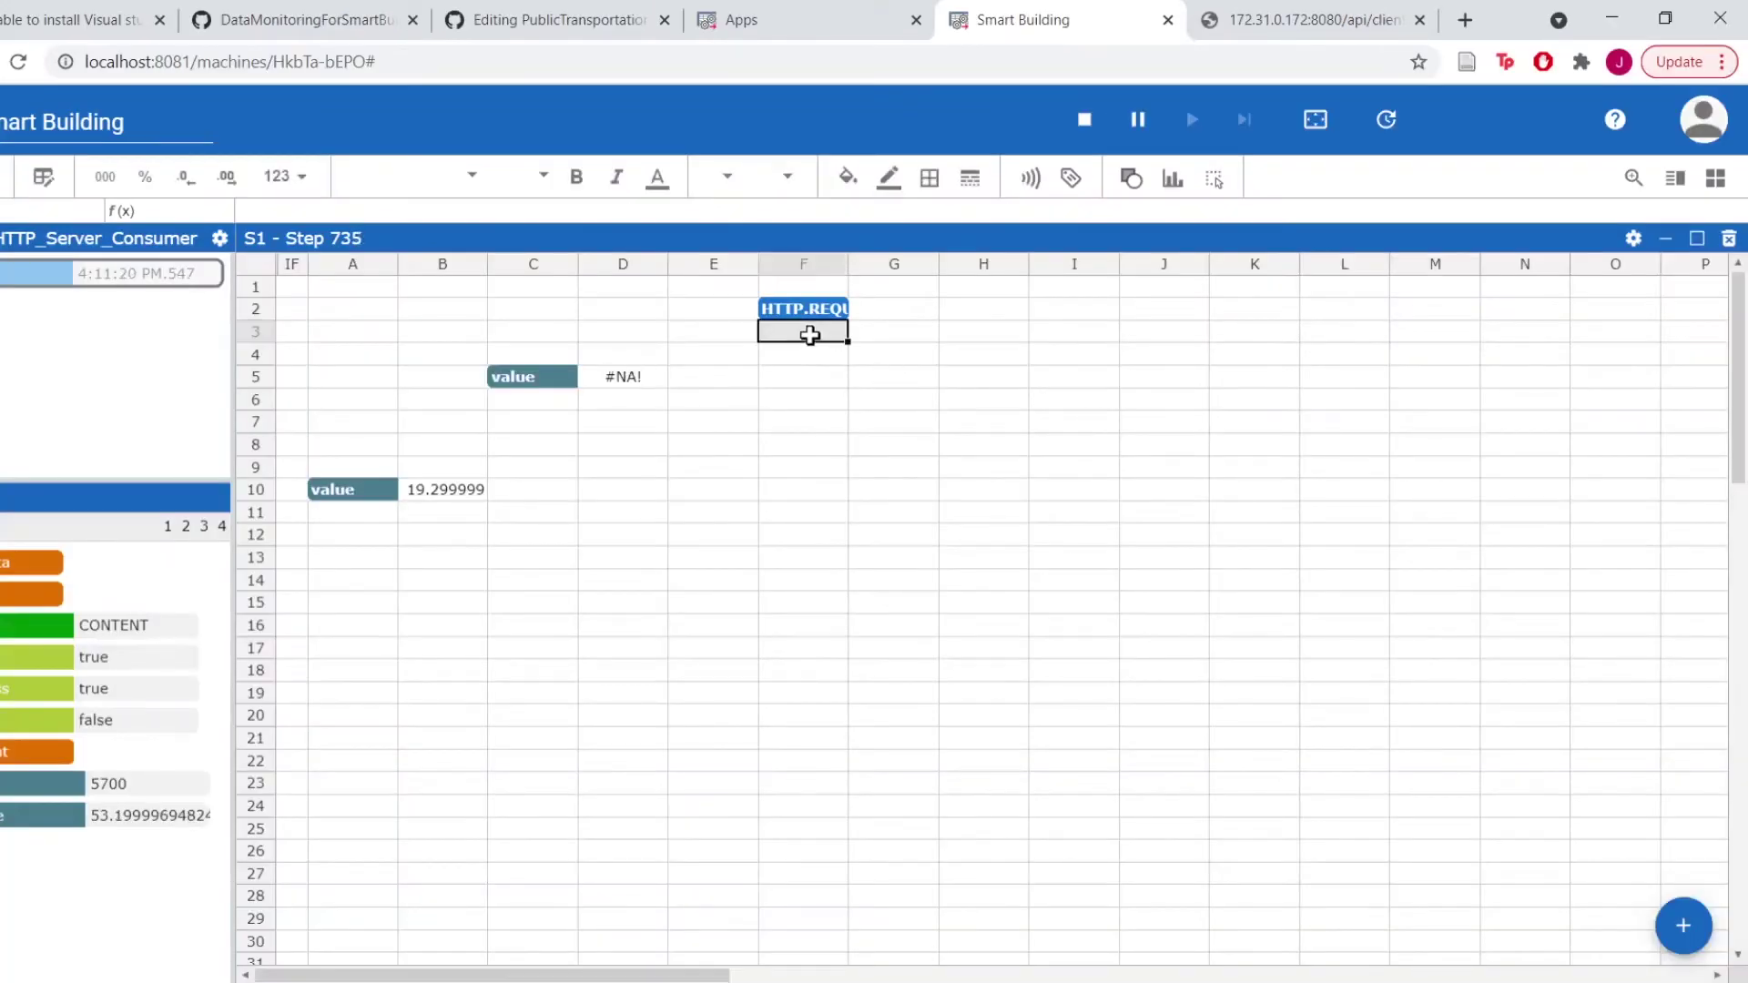
left_click(1031, 178)
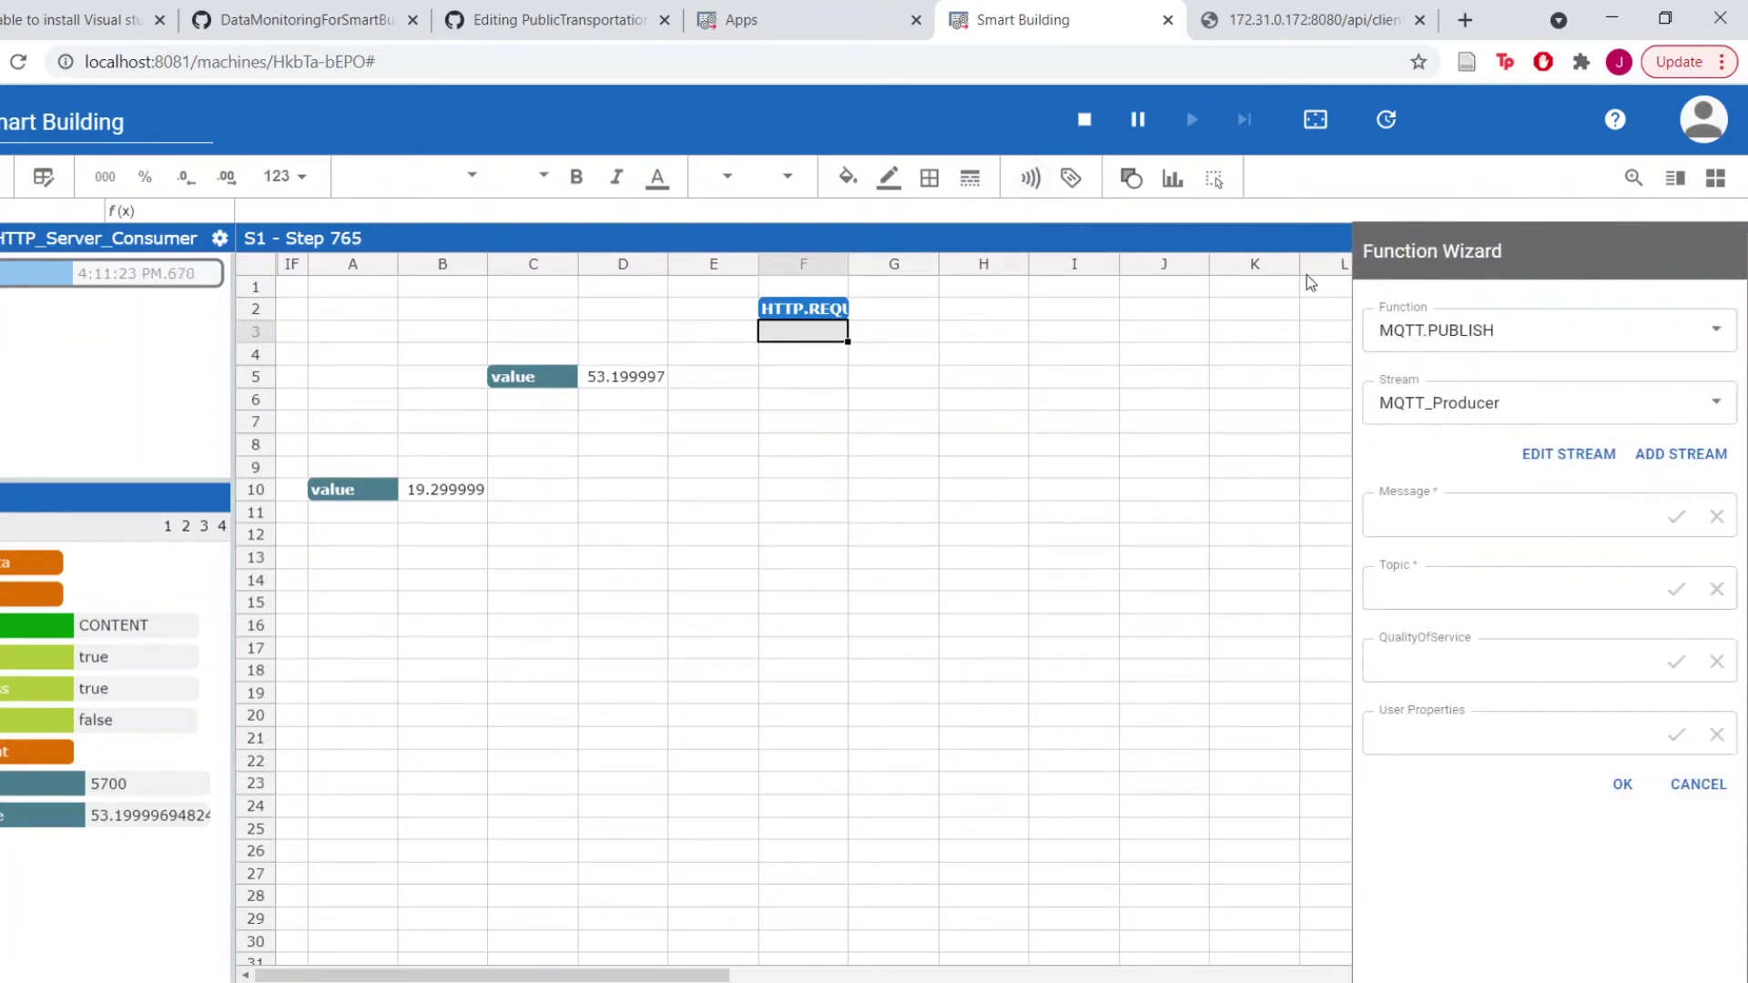
left_click(1462, 331)
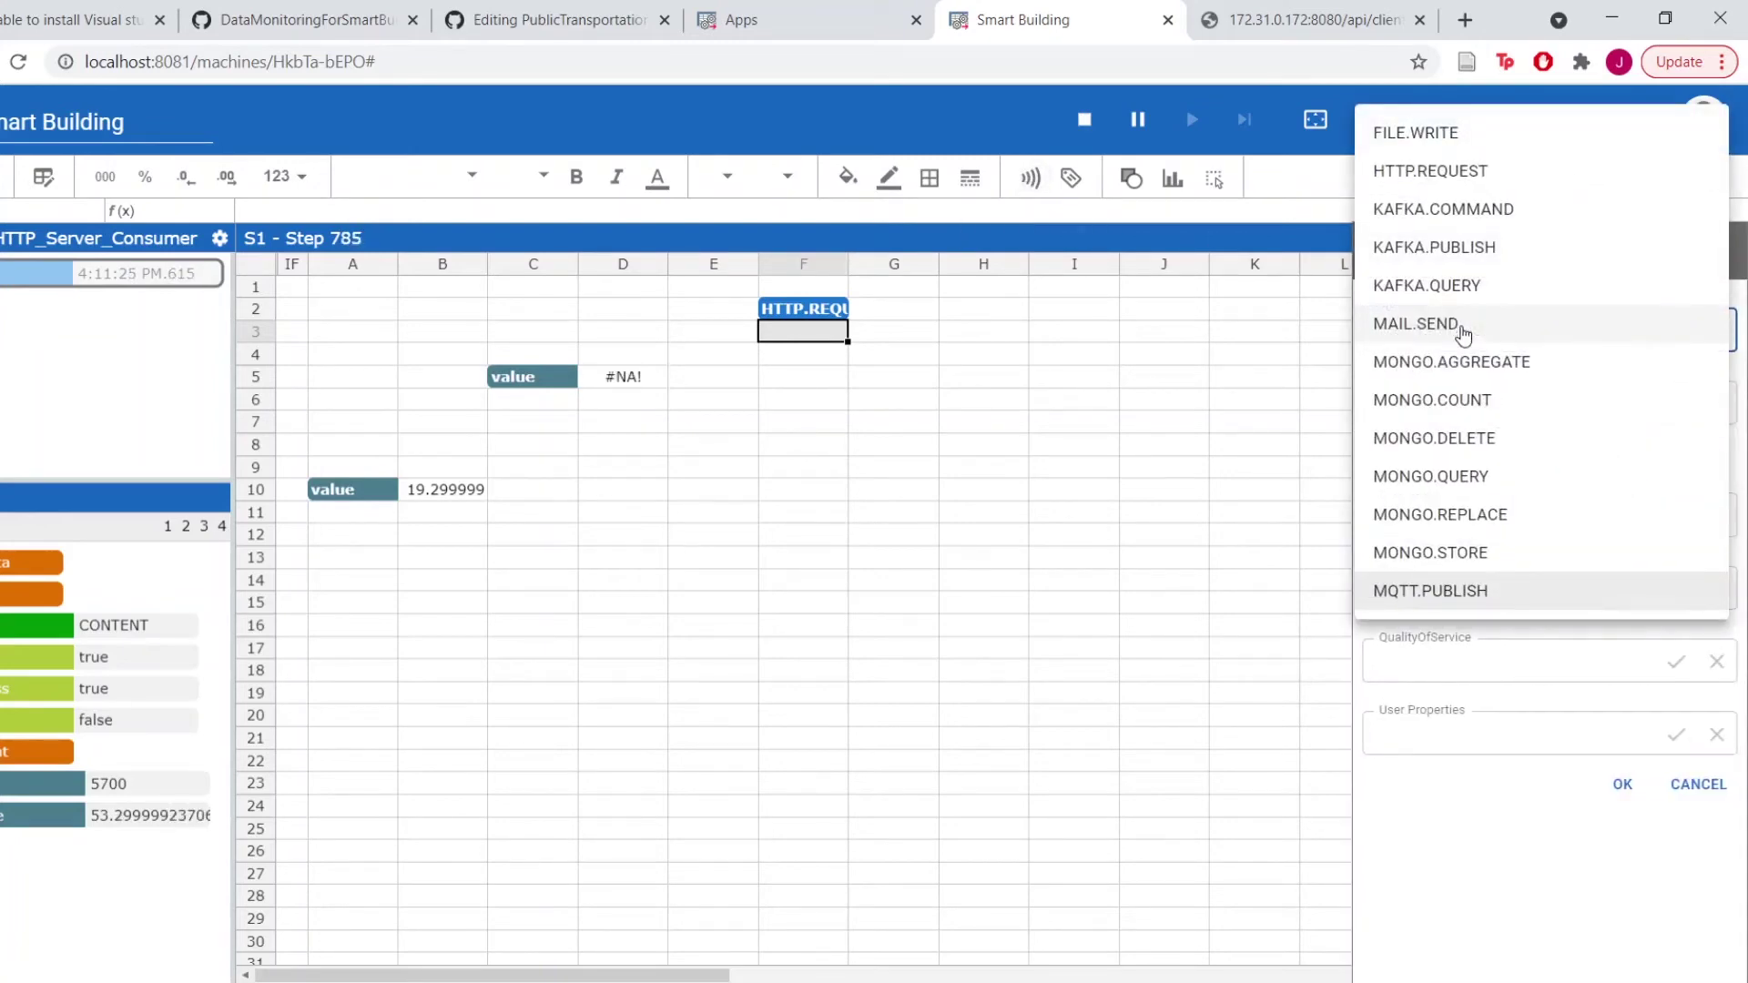
left_click(1472, 171)
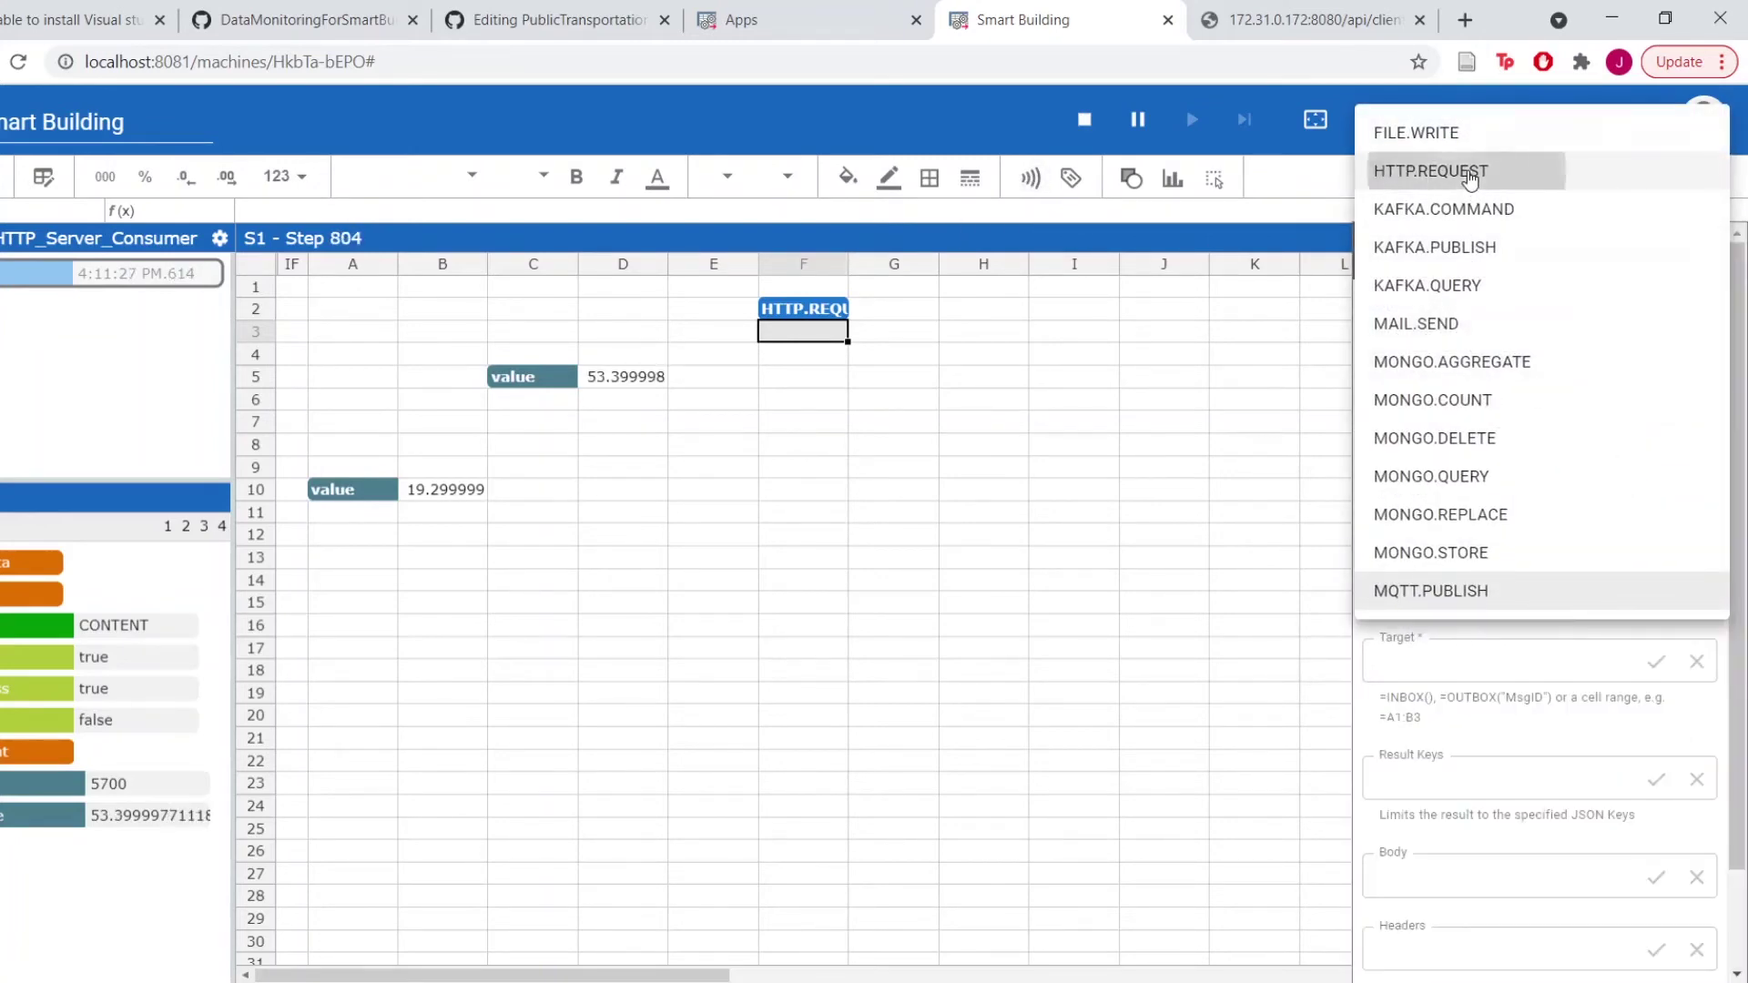
left_click(1471, 525)
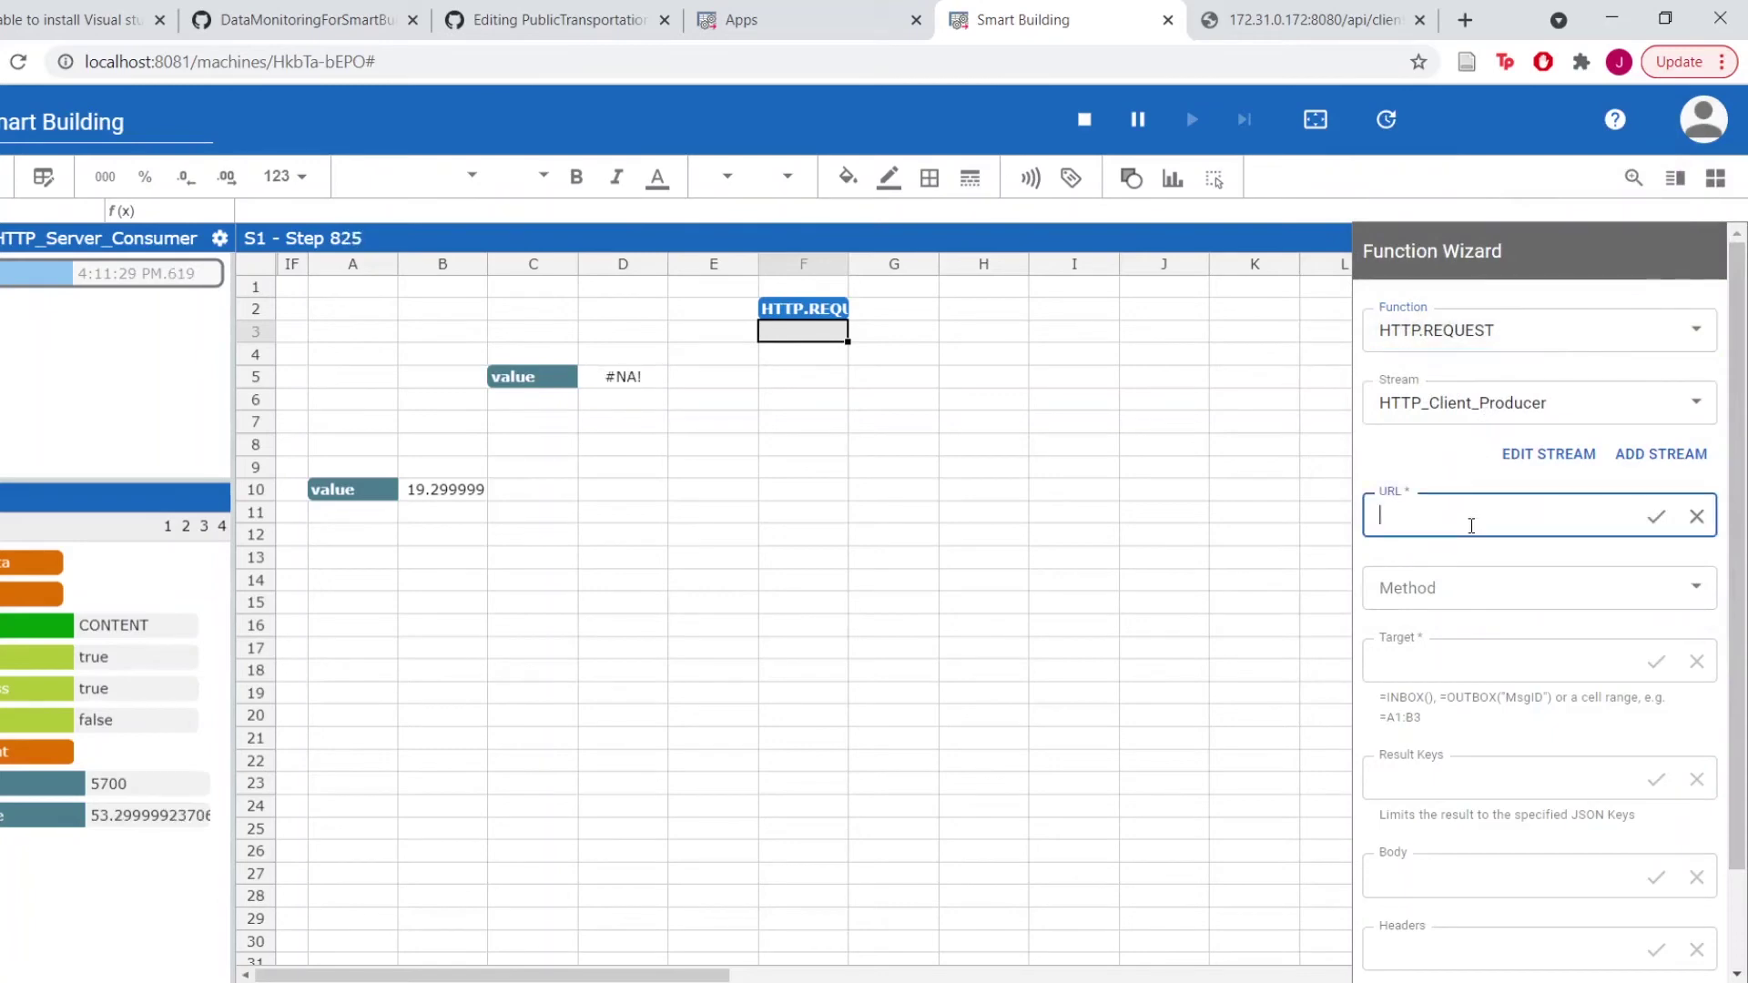
left_click(1368, 27)
left_click(1234, 75)
key("ctrl+c")
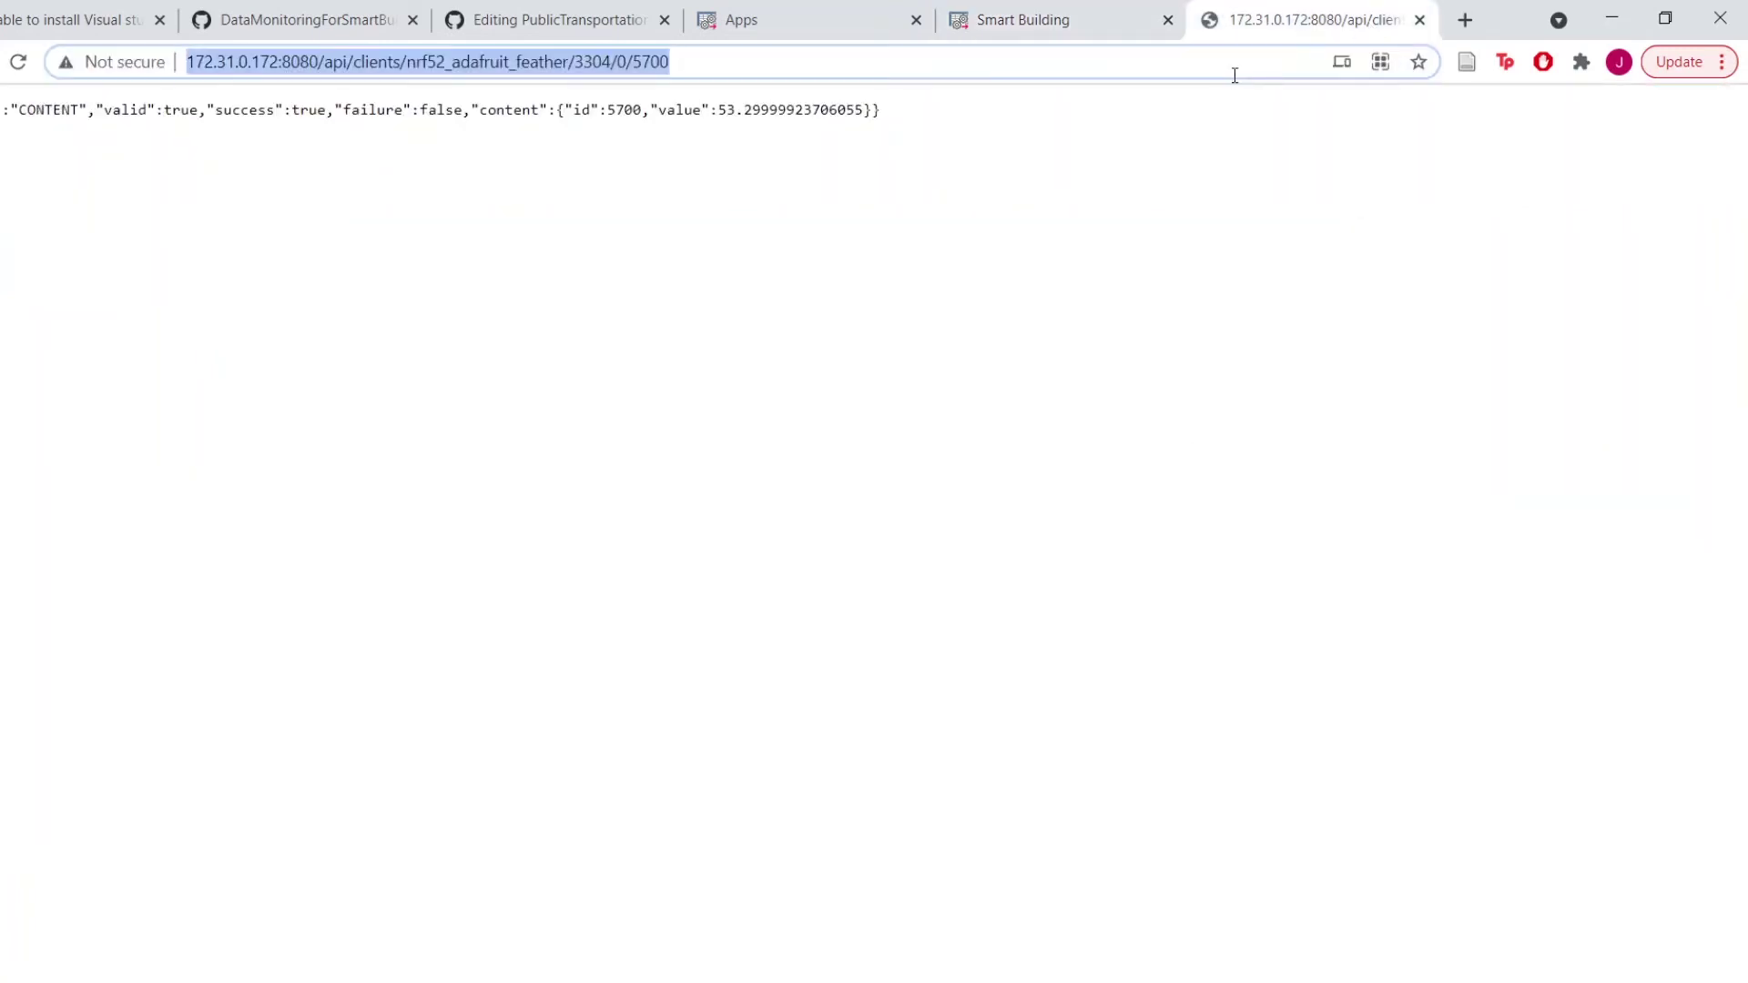
left_click(1081, 9)
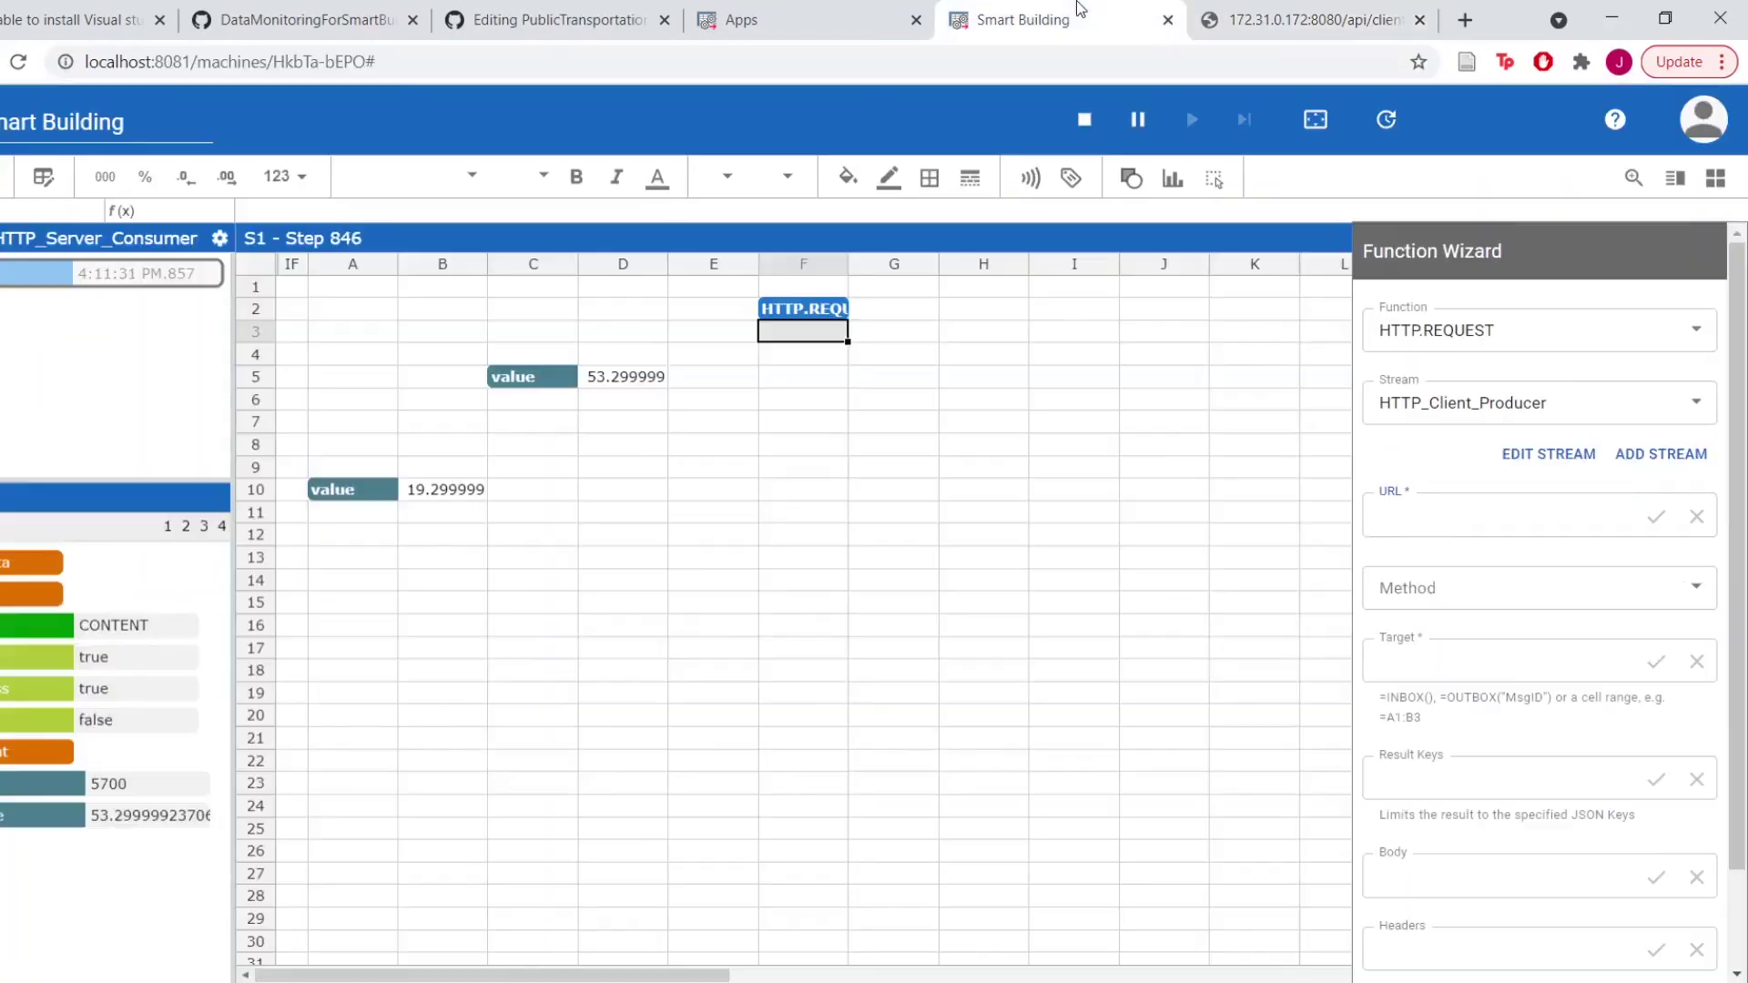
key("ctrl+v")
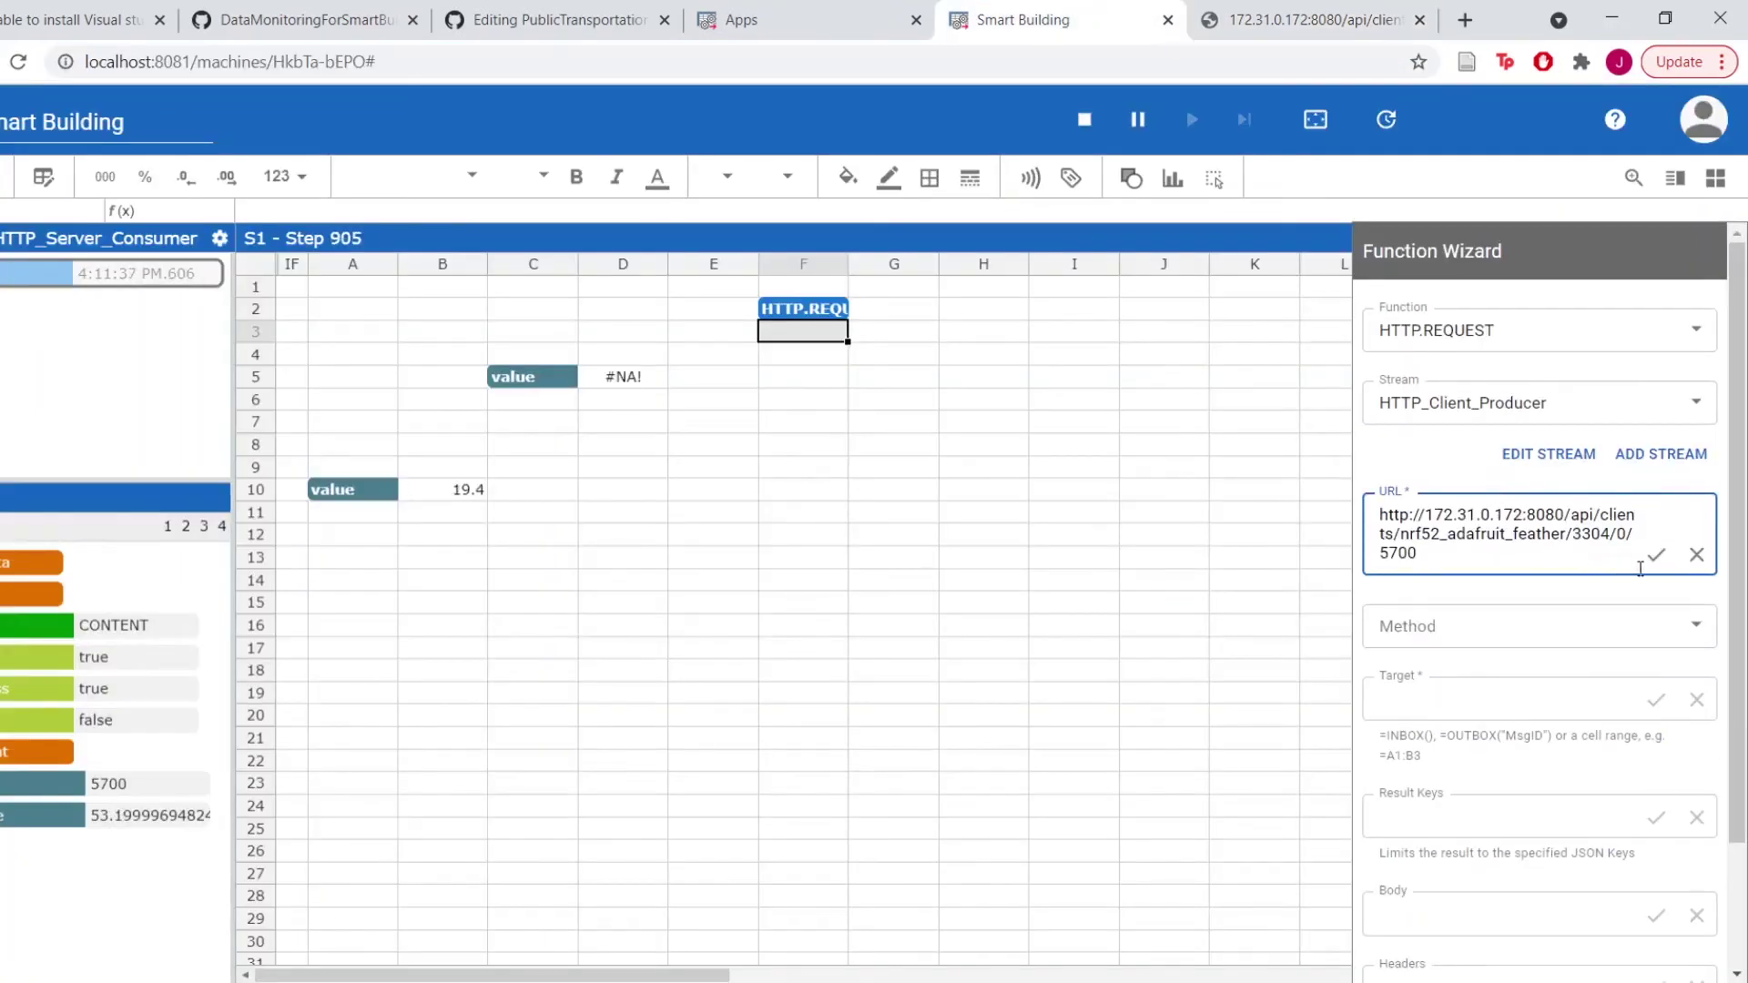
left_click(1657, 557)
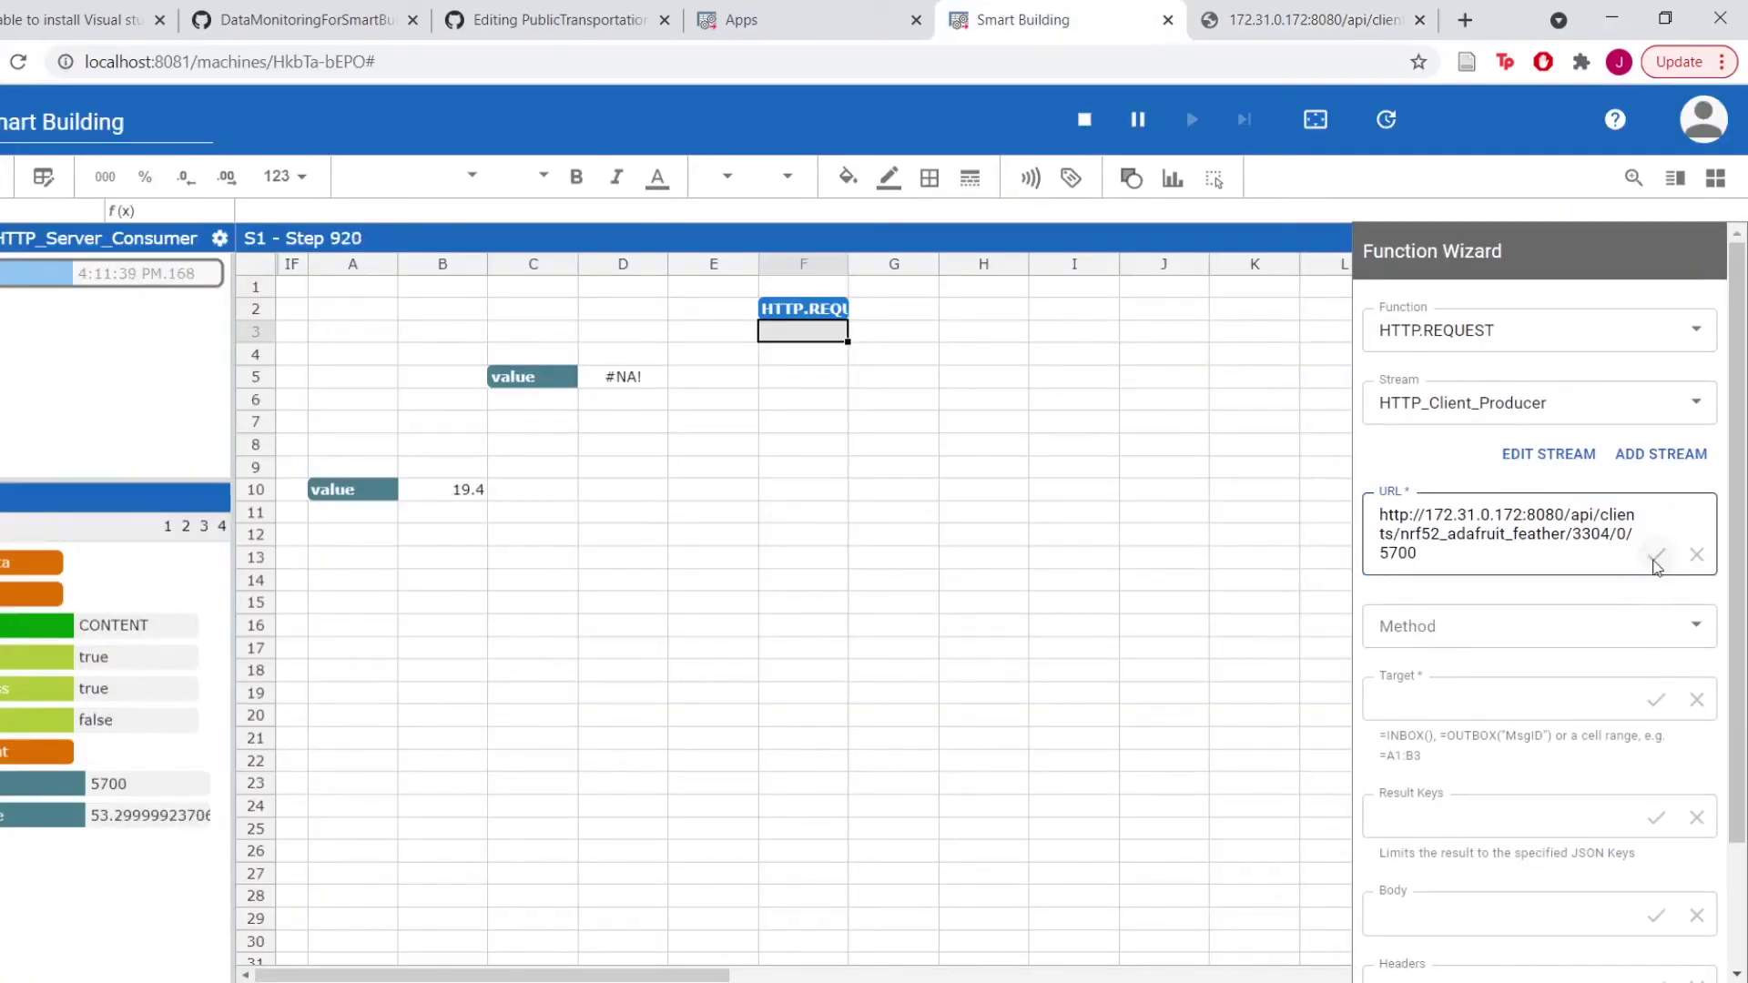
Choose the HTTP request's method and set its target to =INBOX()
left_click(1648, 627)
left_click(1639, 628)
scroll(1593, 692, "down", 2)
left_click(1490, 537)
type("=IBNOX(")
key("BackSpace")
key("BackSpace")
key("BackSpace")
key("BackSpace")
key("BackSpace")
type("B")
key("BackSpace")
type("NBOX()")
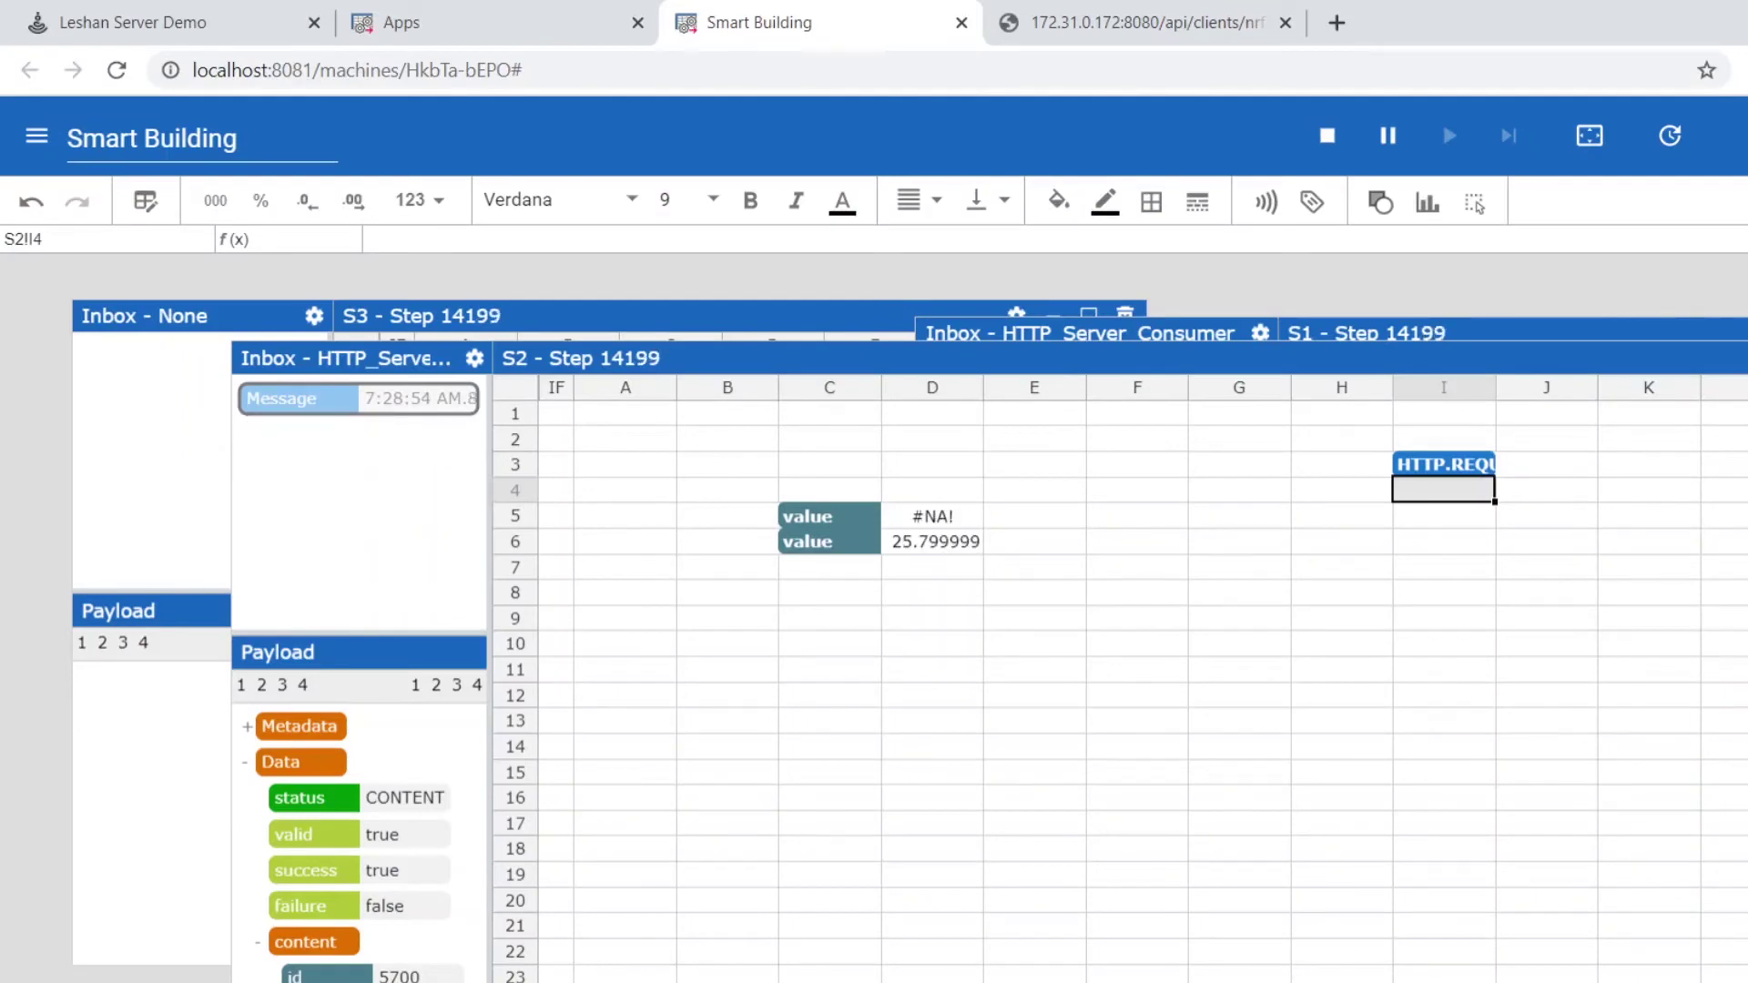
Insert a column chart of the Temp, Humidity and Occupancy data (B12:C14) on sheet S3, covering about G4 to M22
left_click_drag(911, 357, 695, 424)
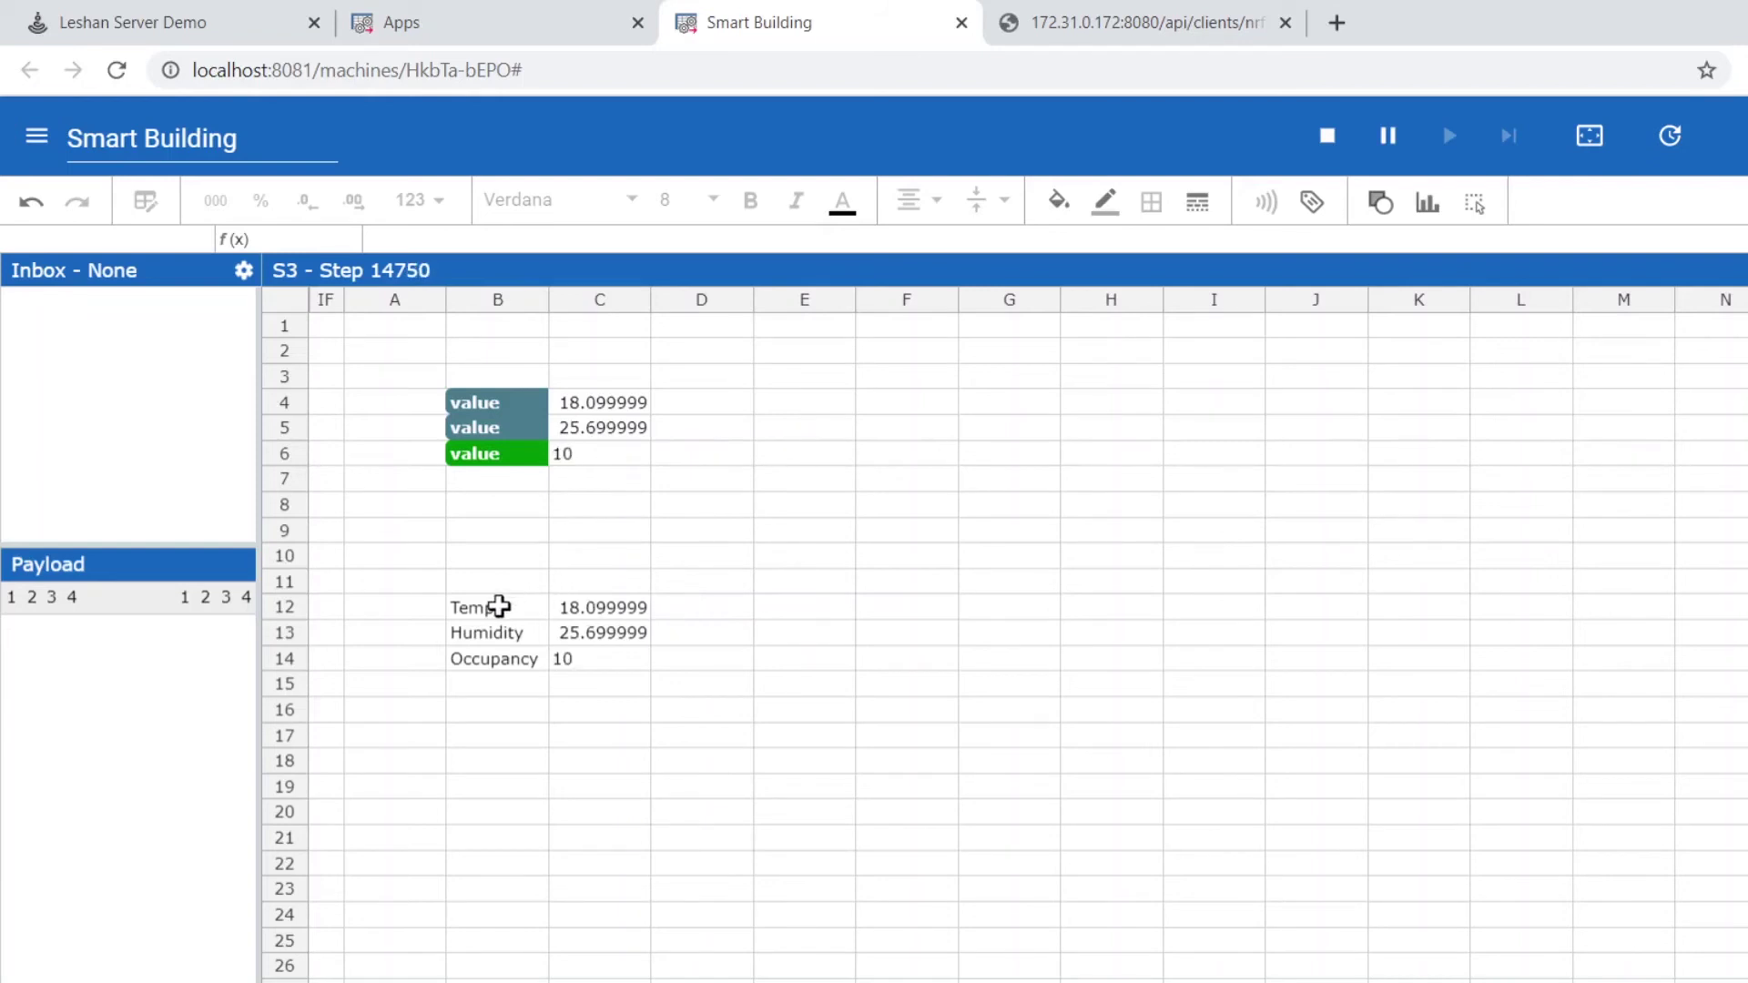
left_click_drag(498, 606, 587, 658)
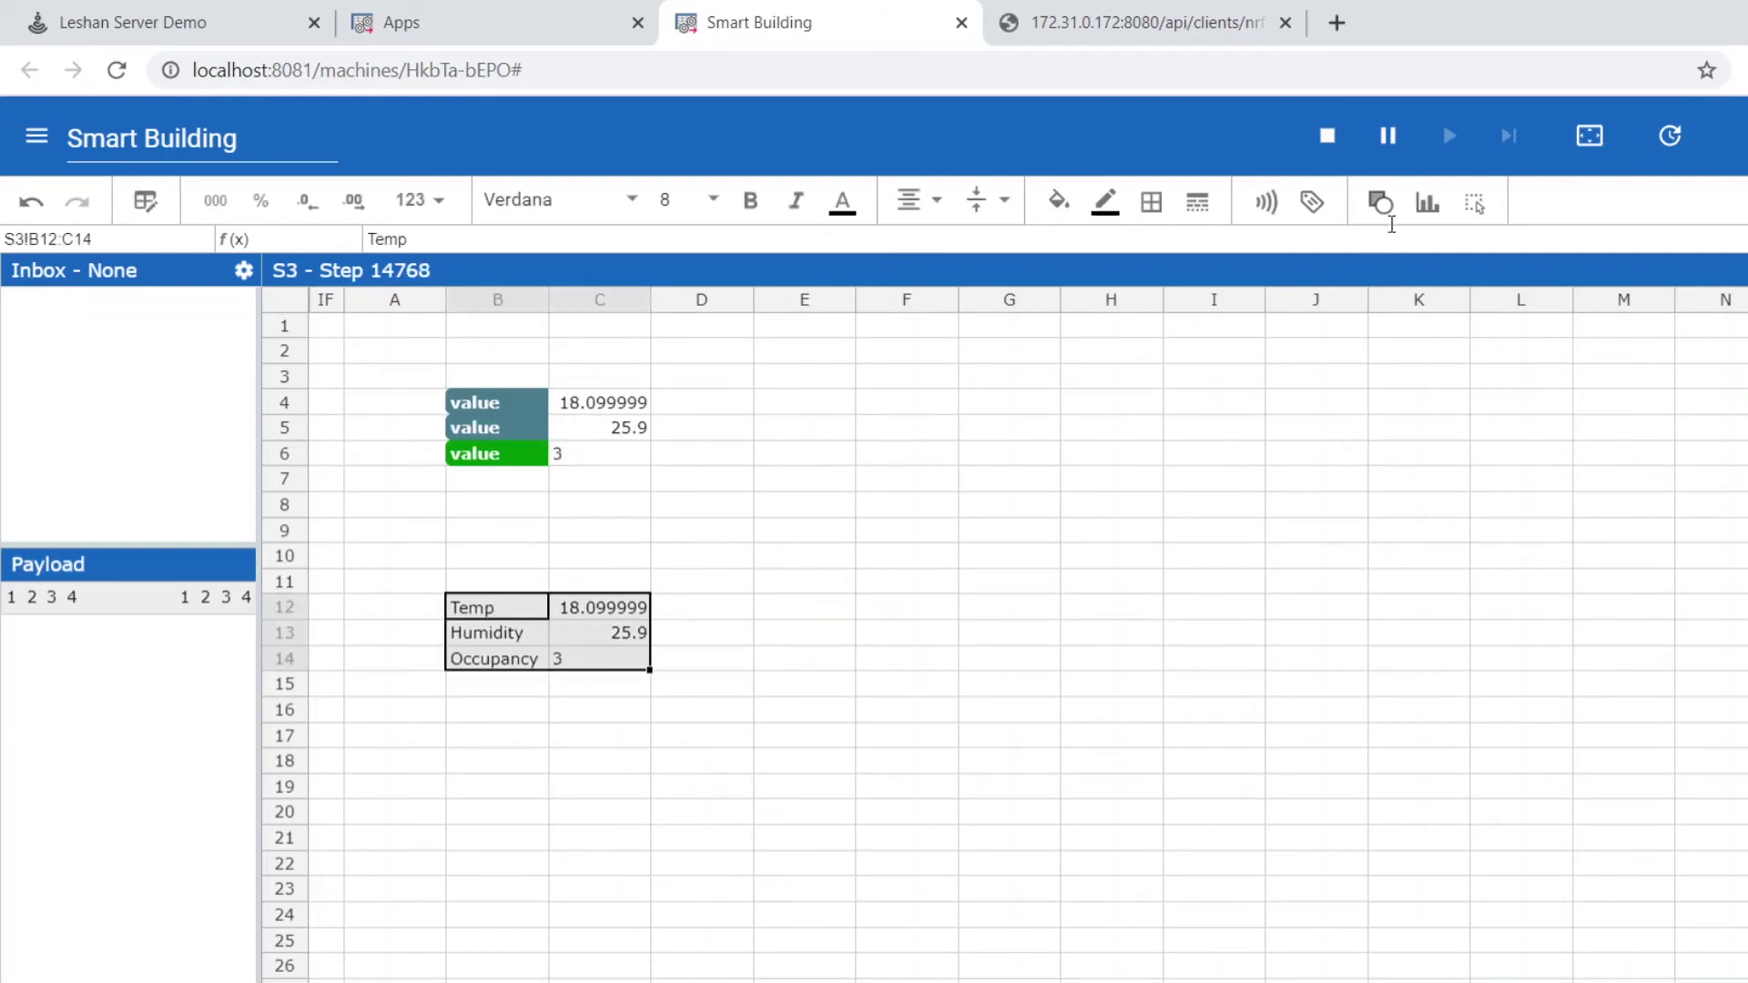
left_click(1429, 205)
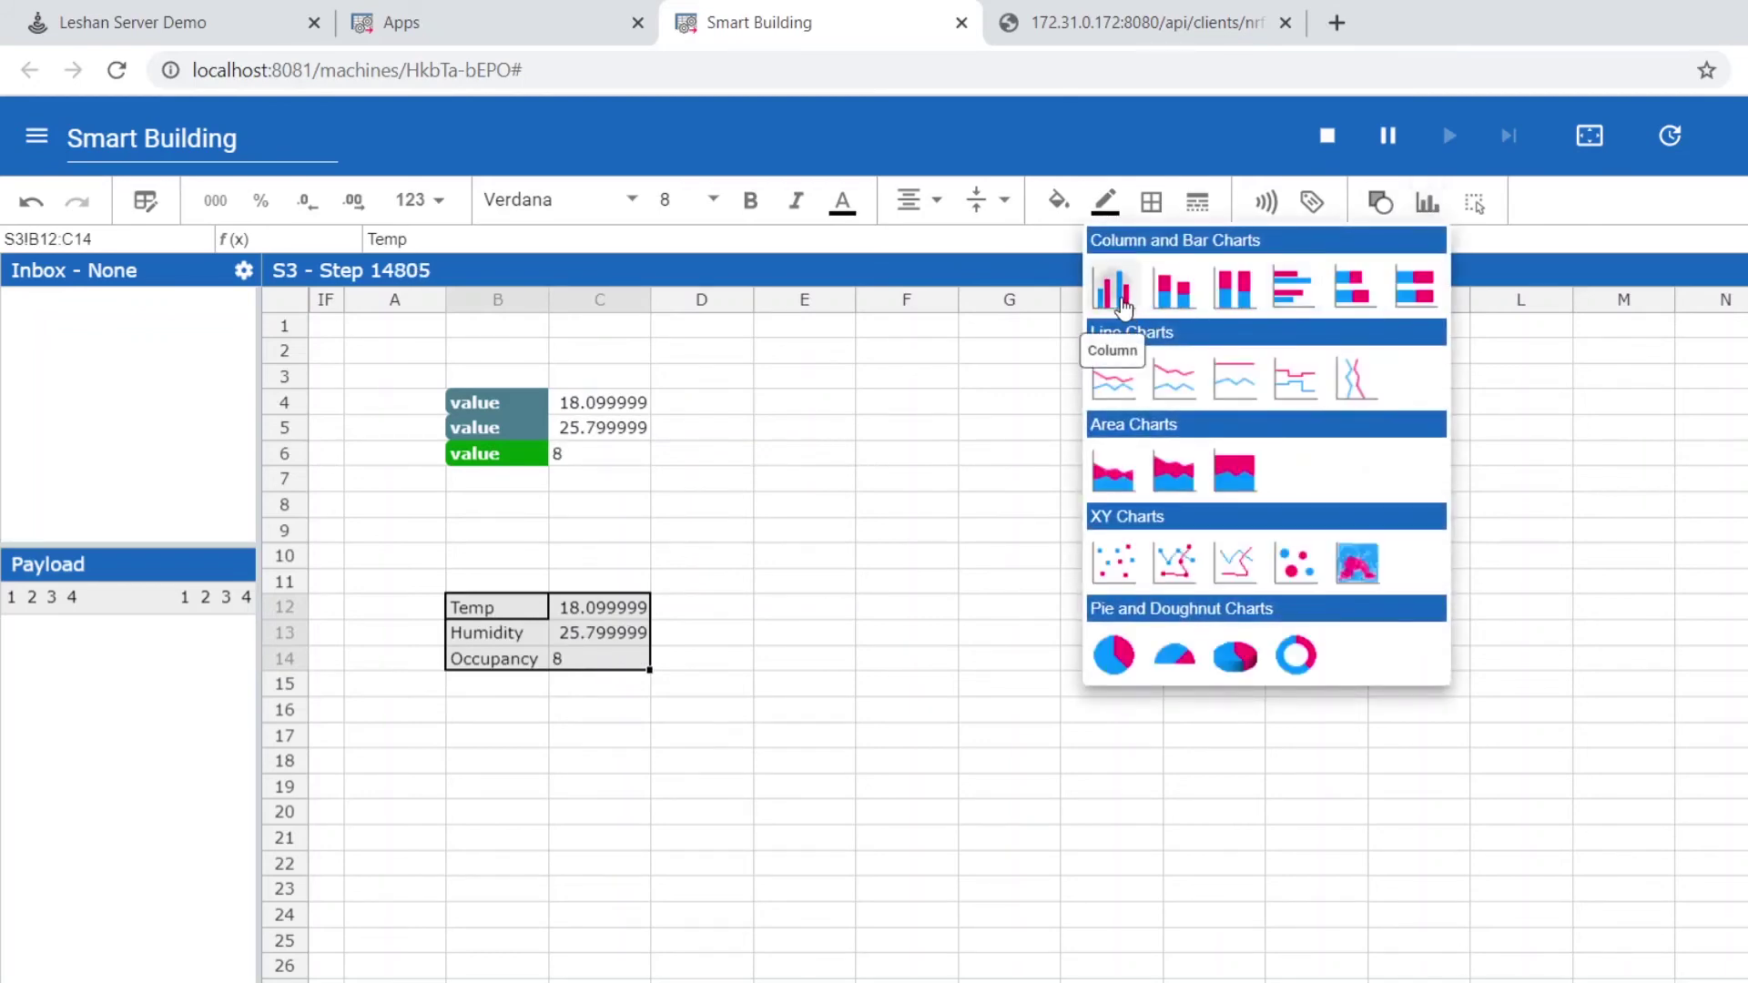
left_click(1125, 308)
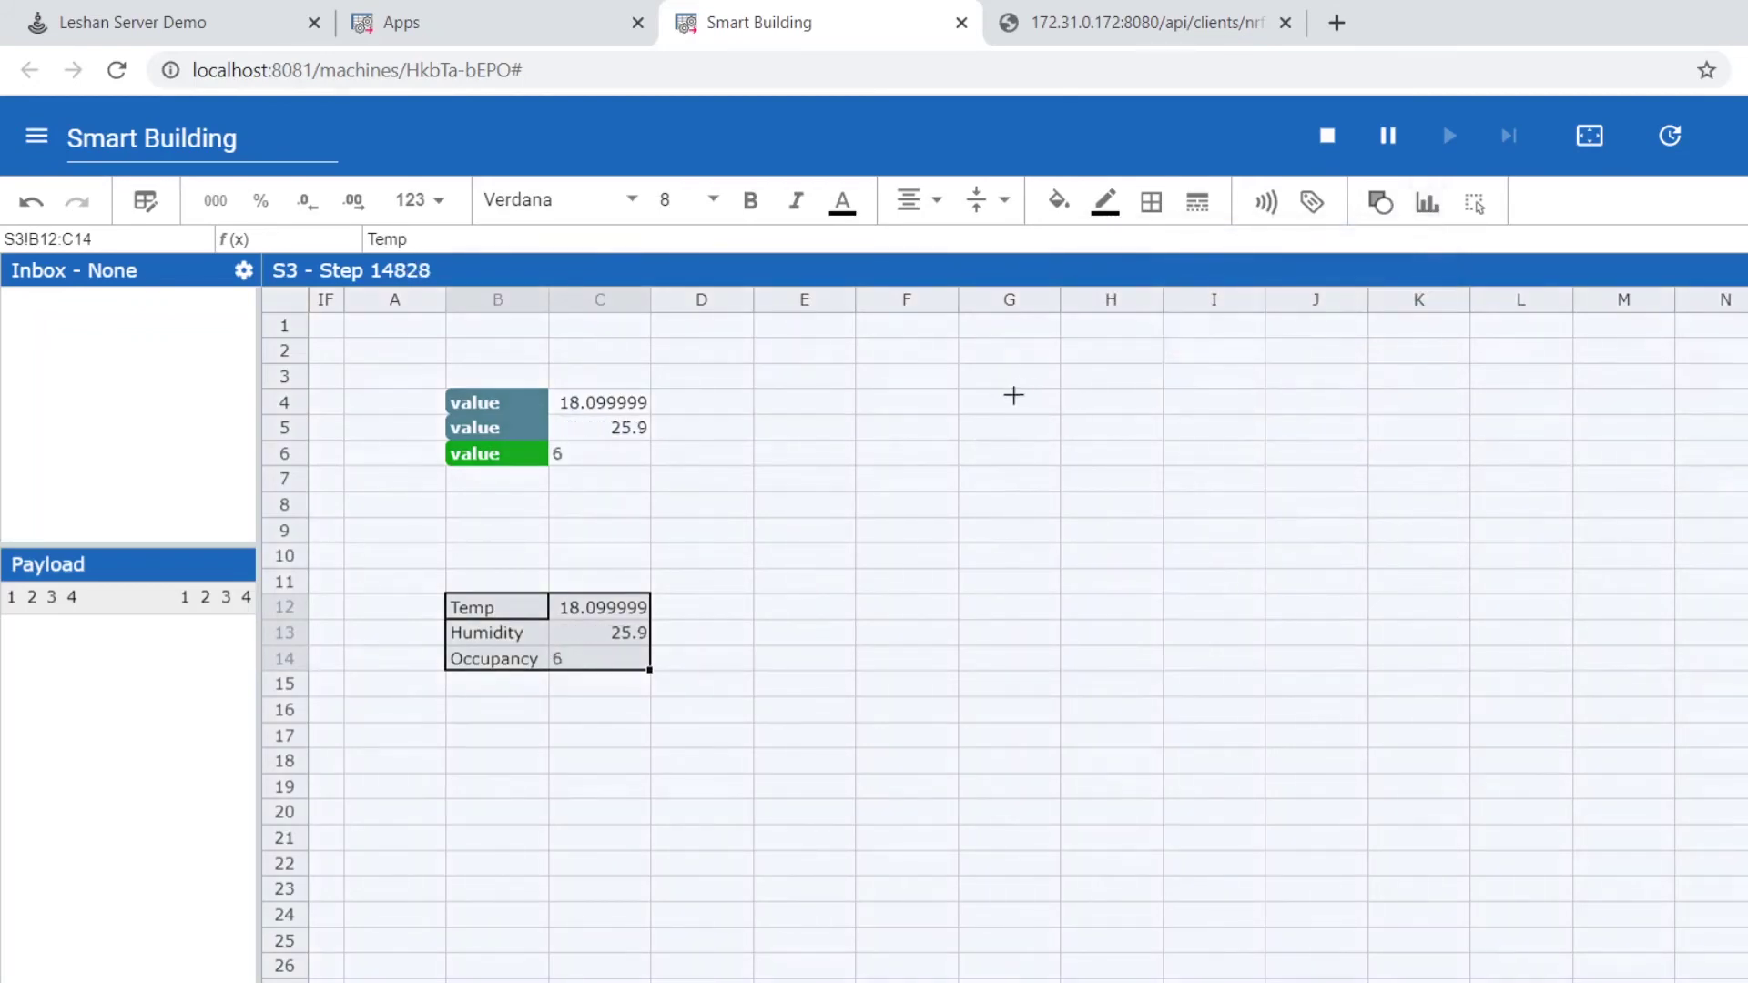
left_click_drag(1014, 393, 1646, 865)
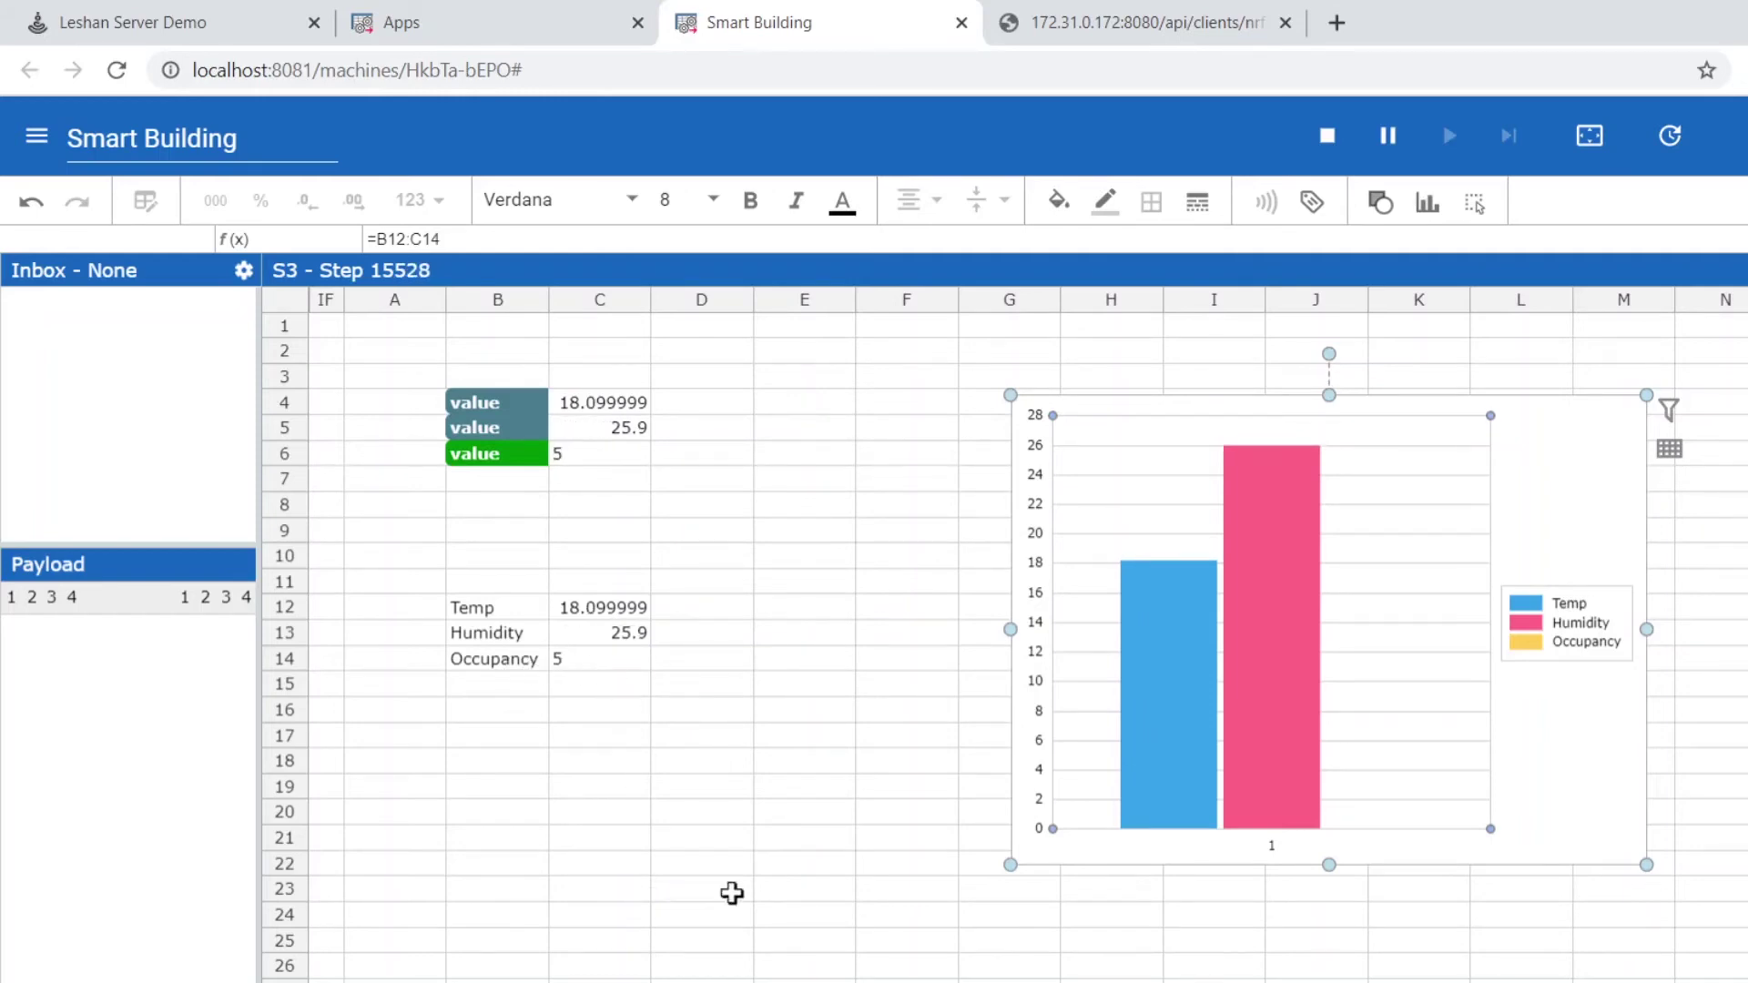
Examine the MQTT topic of sheet S4's consumer MQTT_Consumer2, and leave the streamsheet settings without saving
scroll(781, 893, "down", 2)
scroll(780, 893, "up", 2)
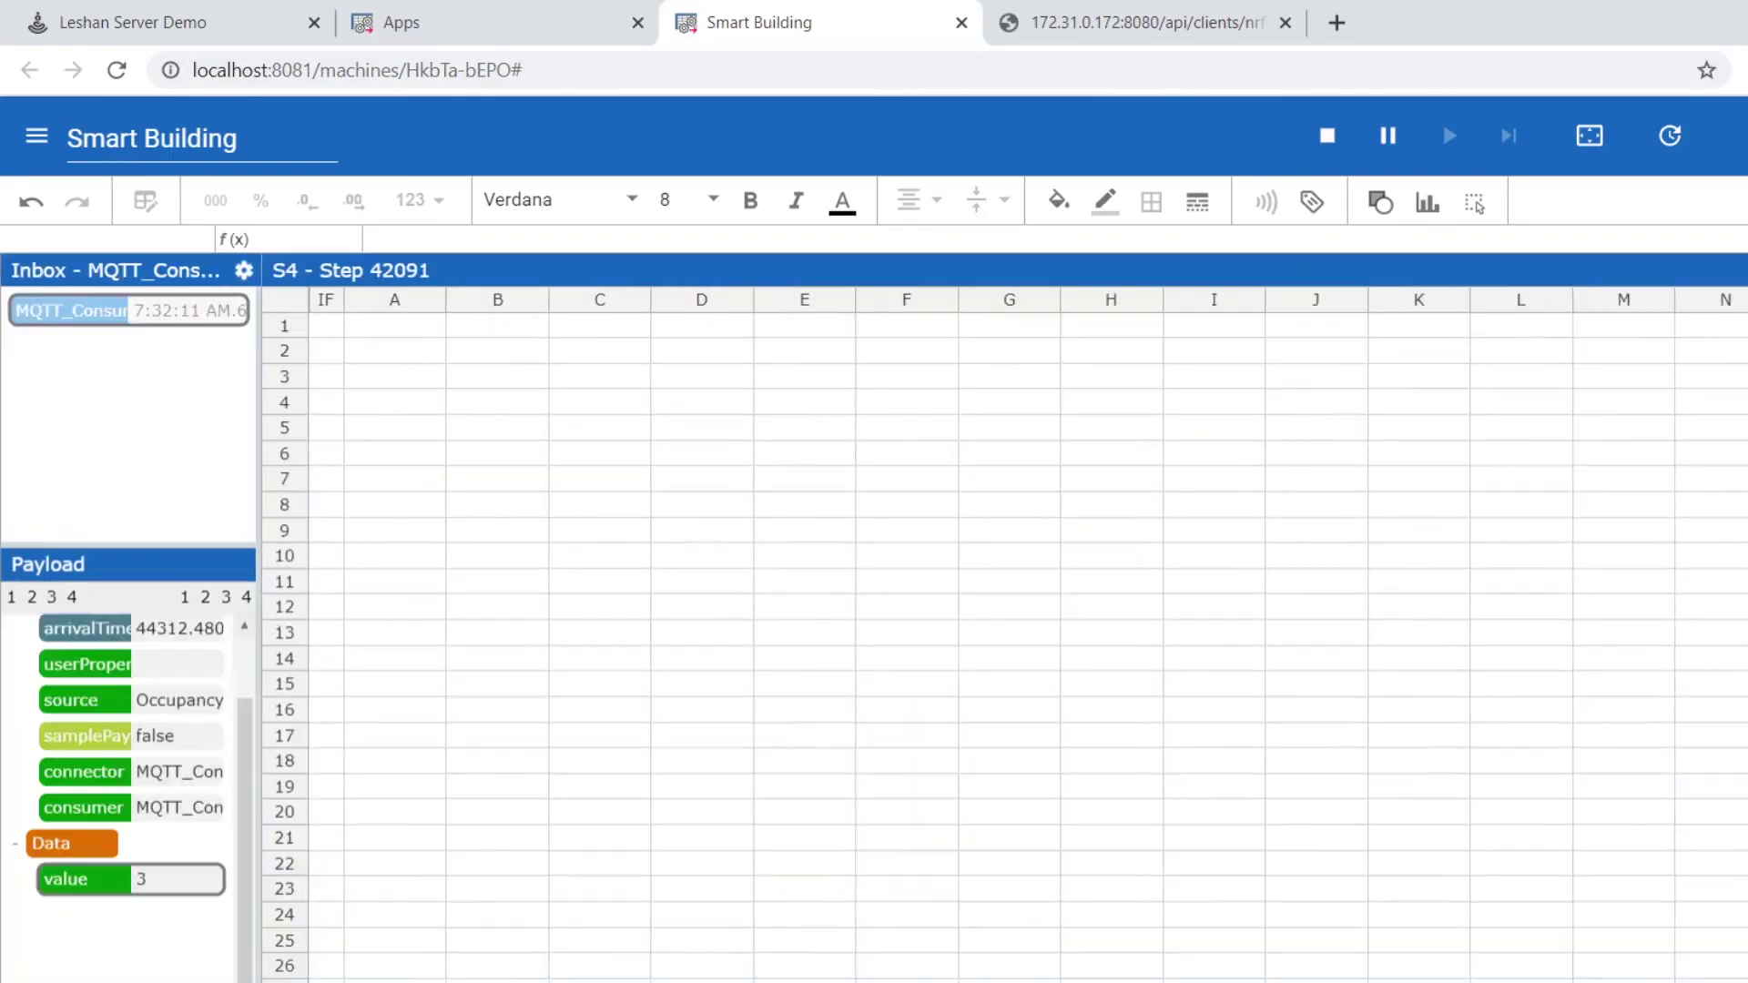
left_click(242, 271)
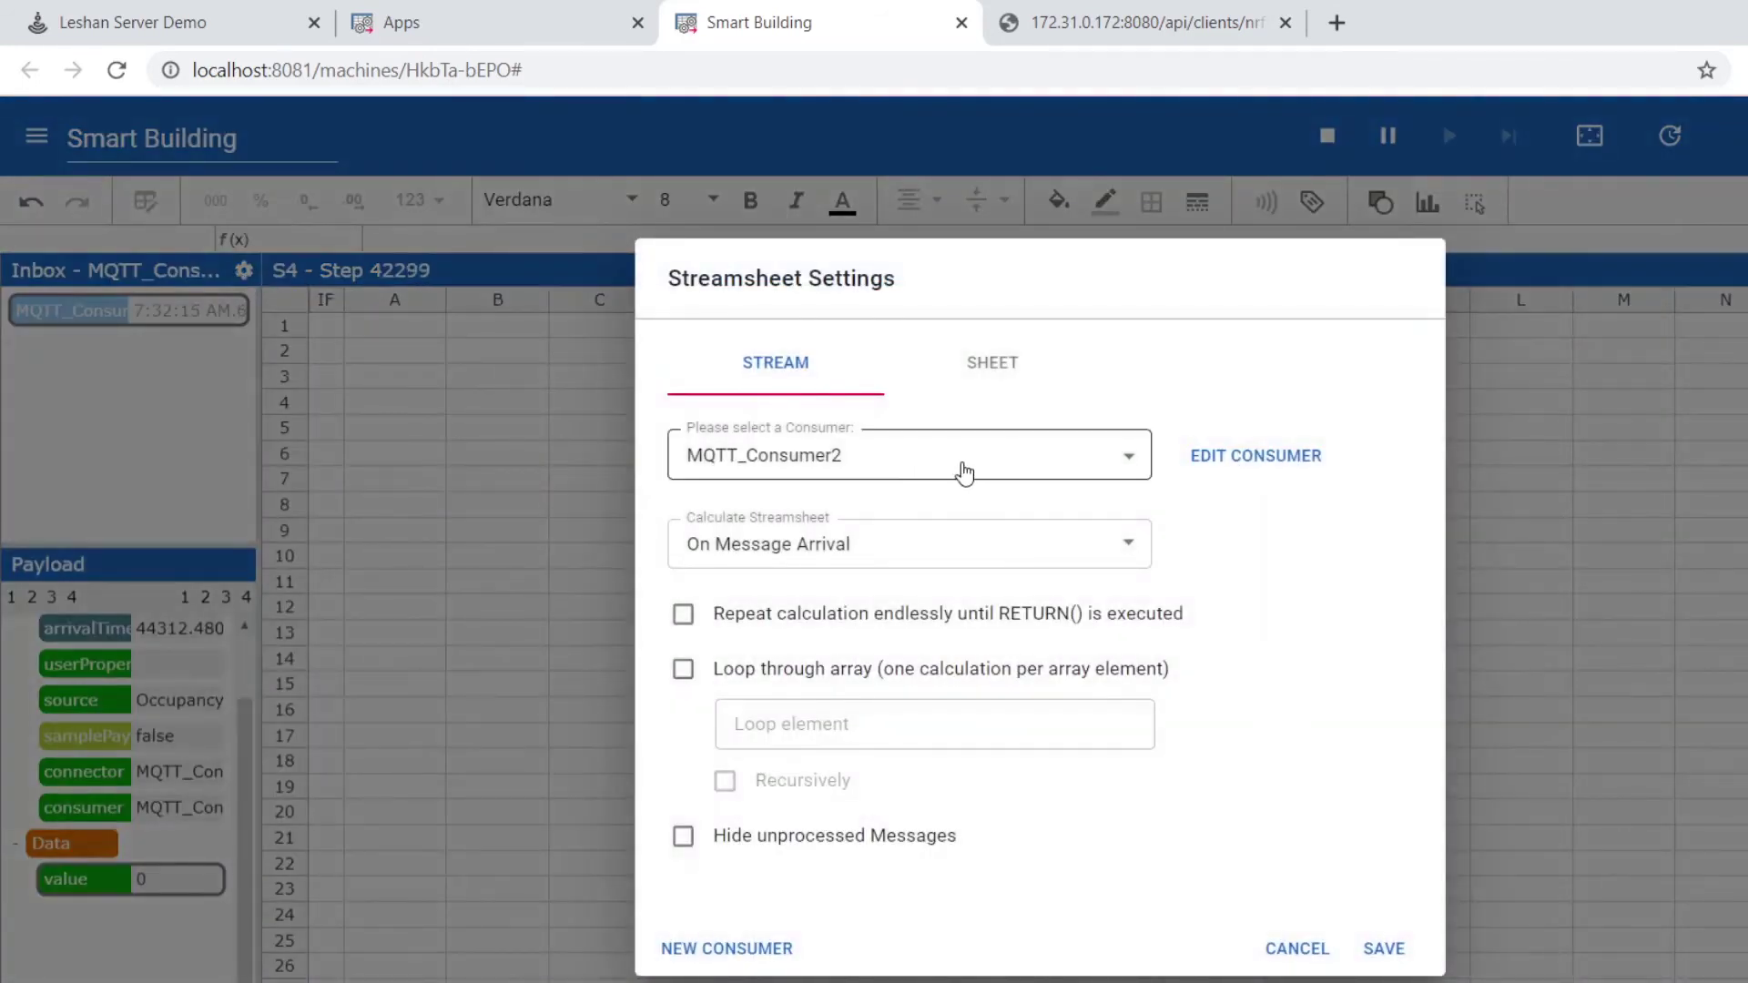
left_click(1260, 457)
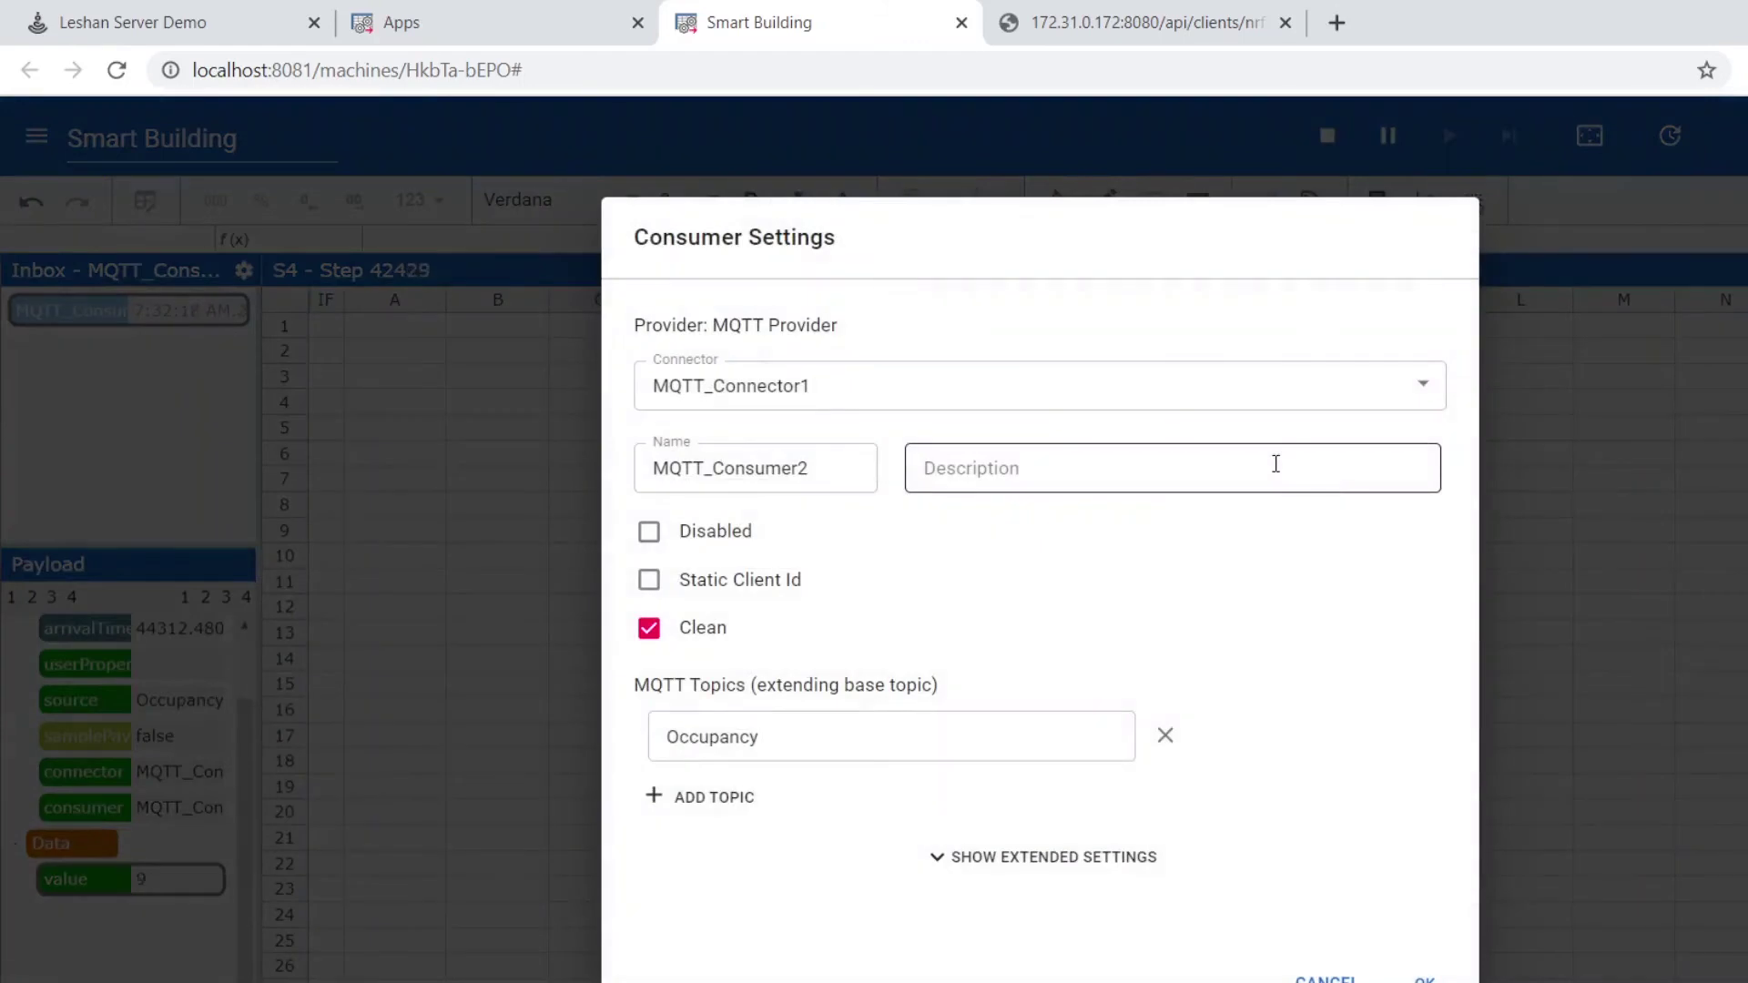
left_click(901, 725)
double_click(708, 724)
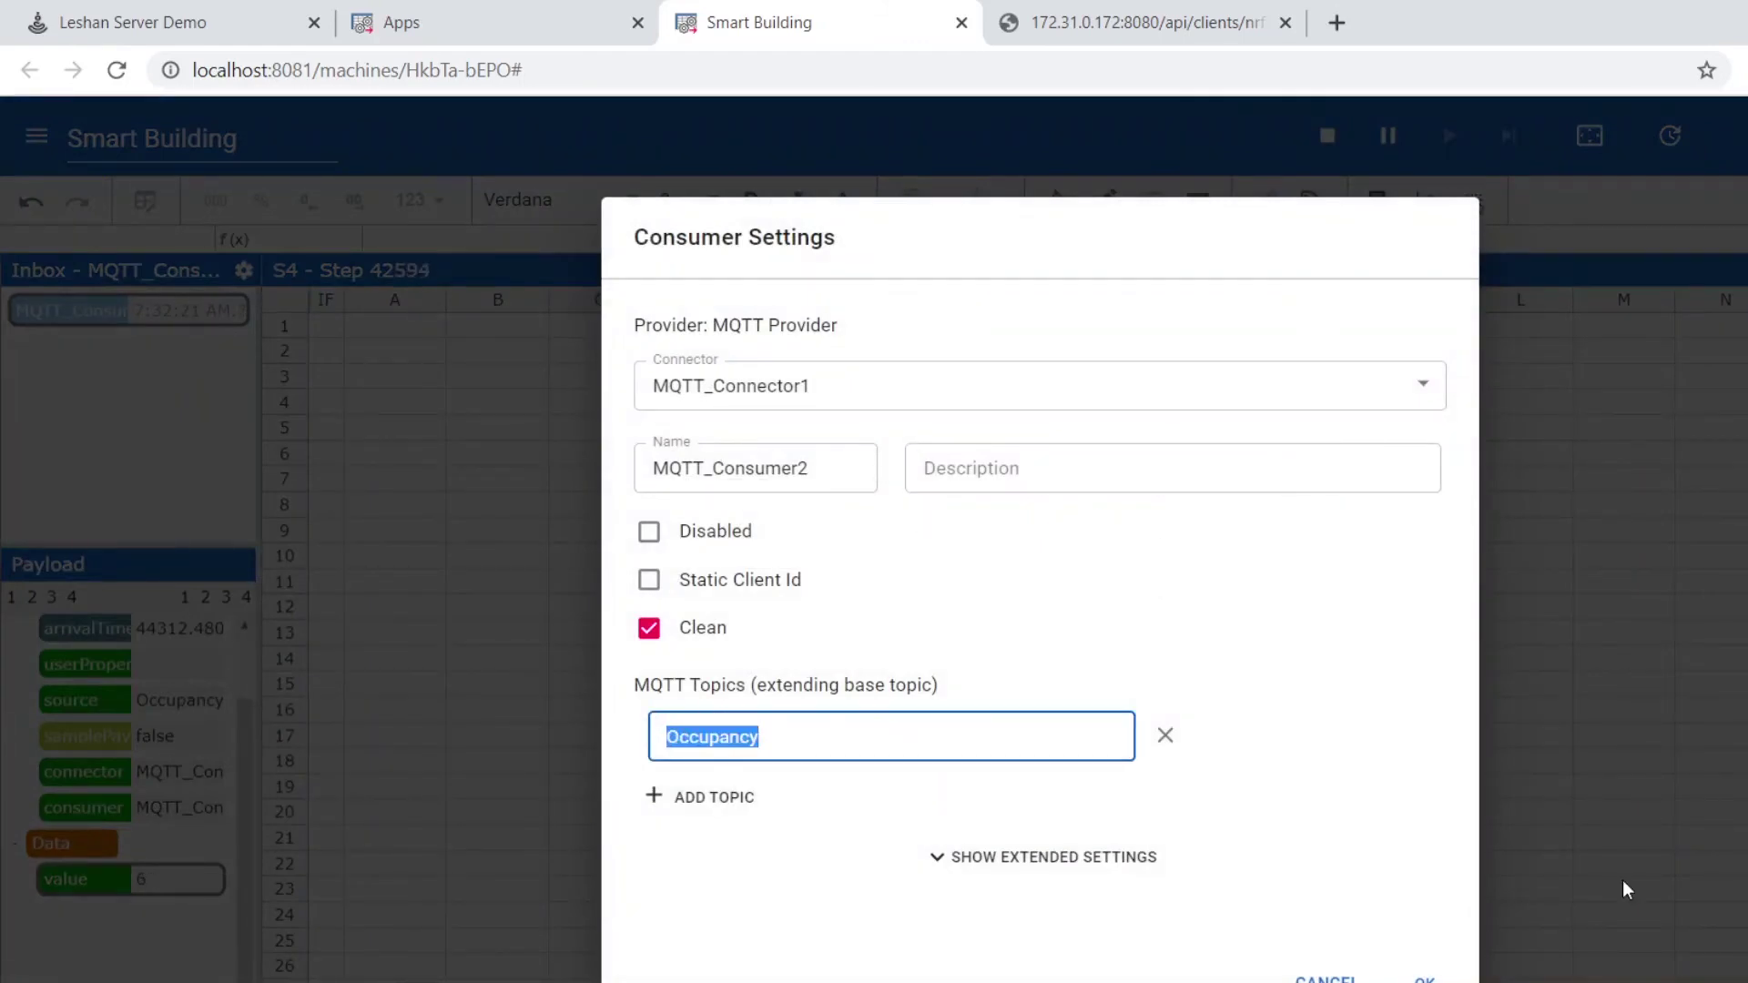
left_click(1418, 978)
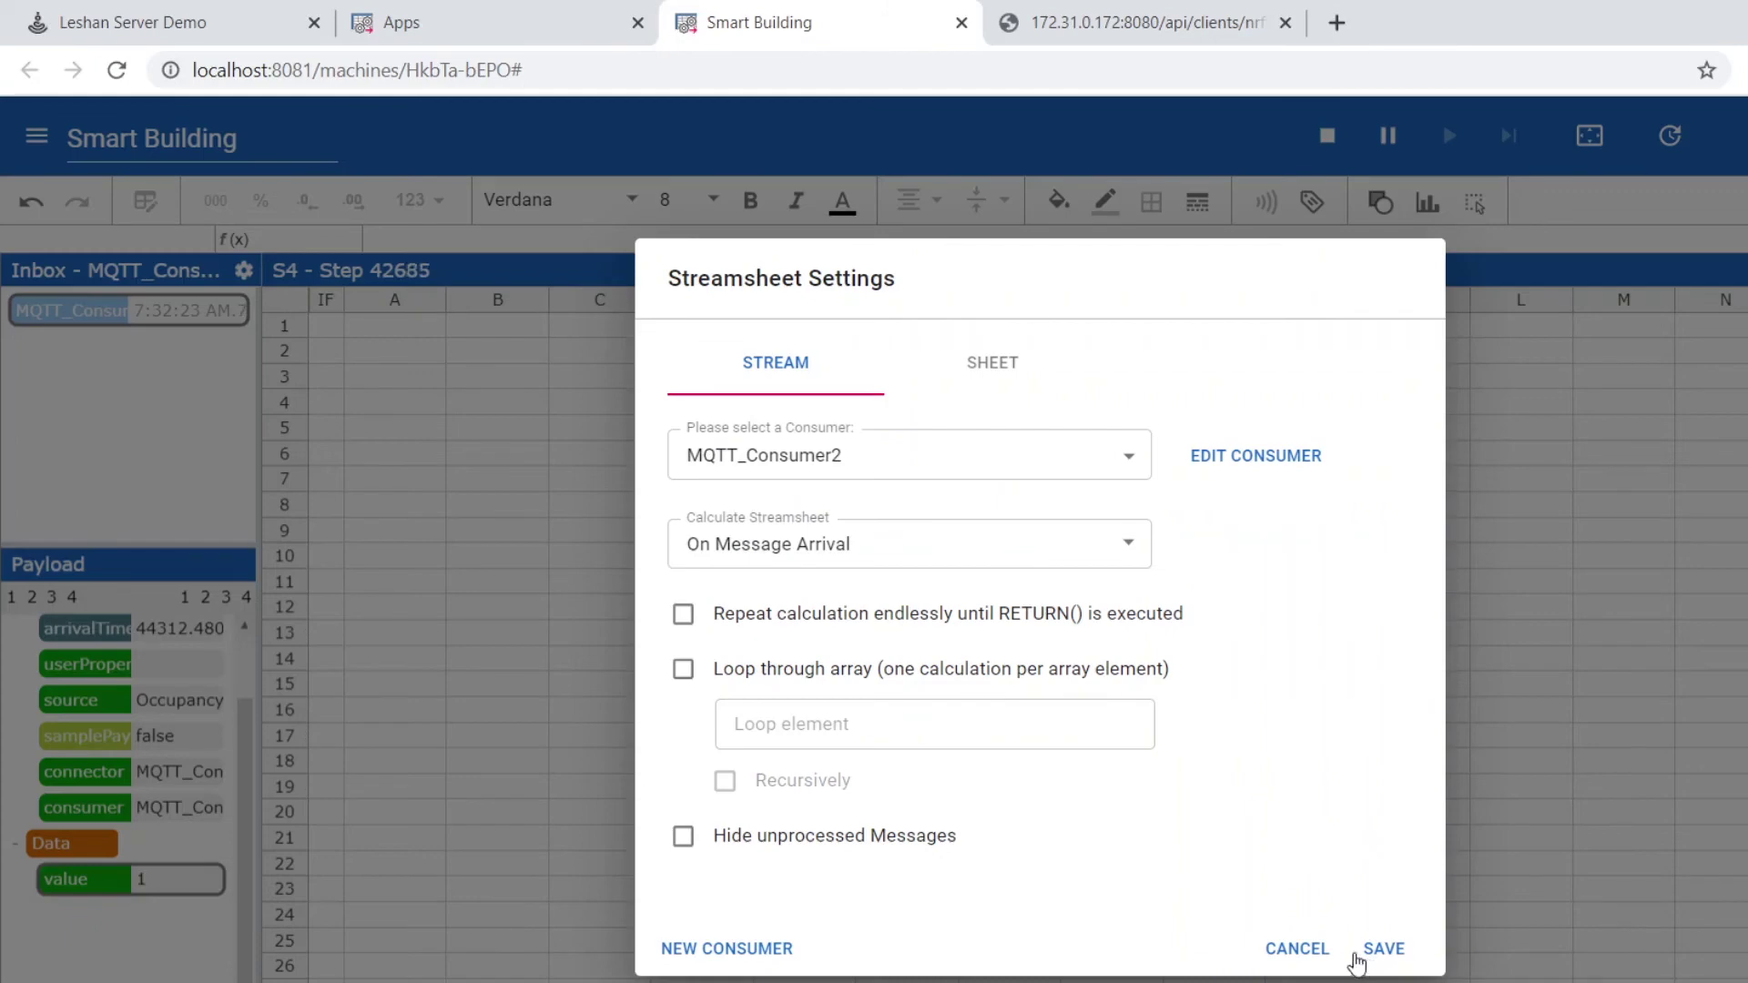
left_click(1295, 948)
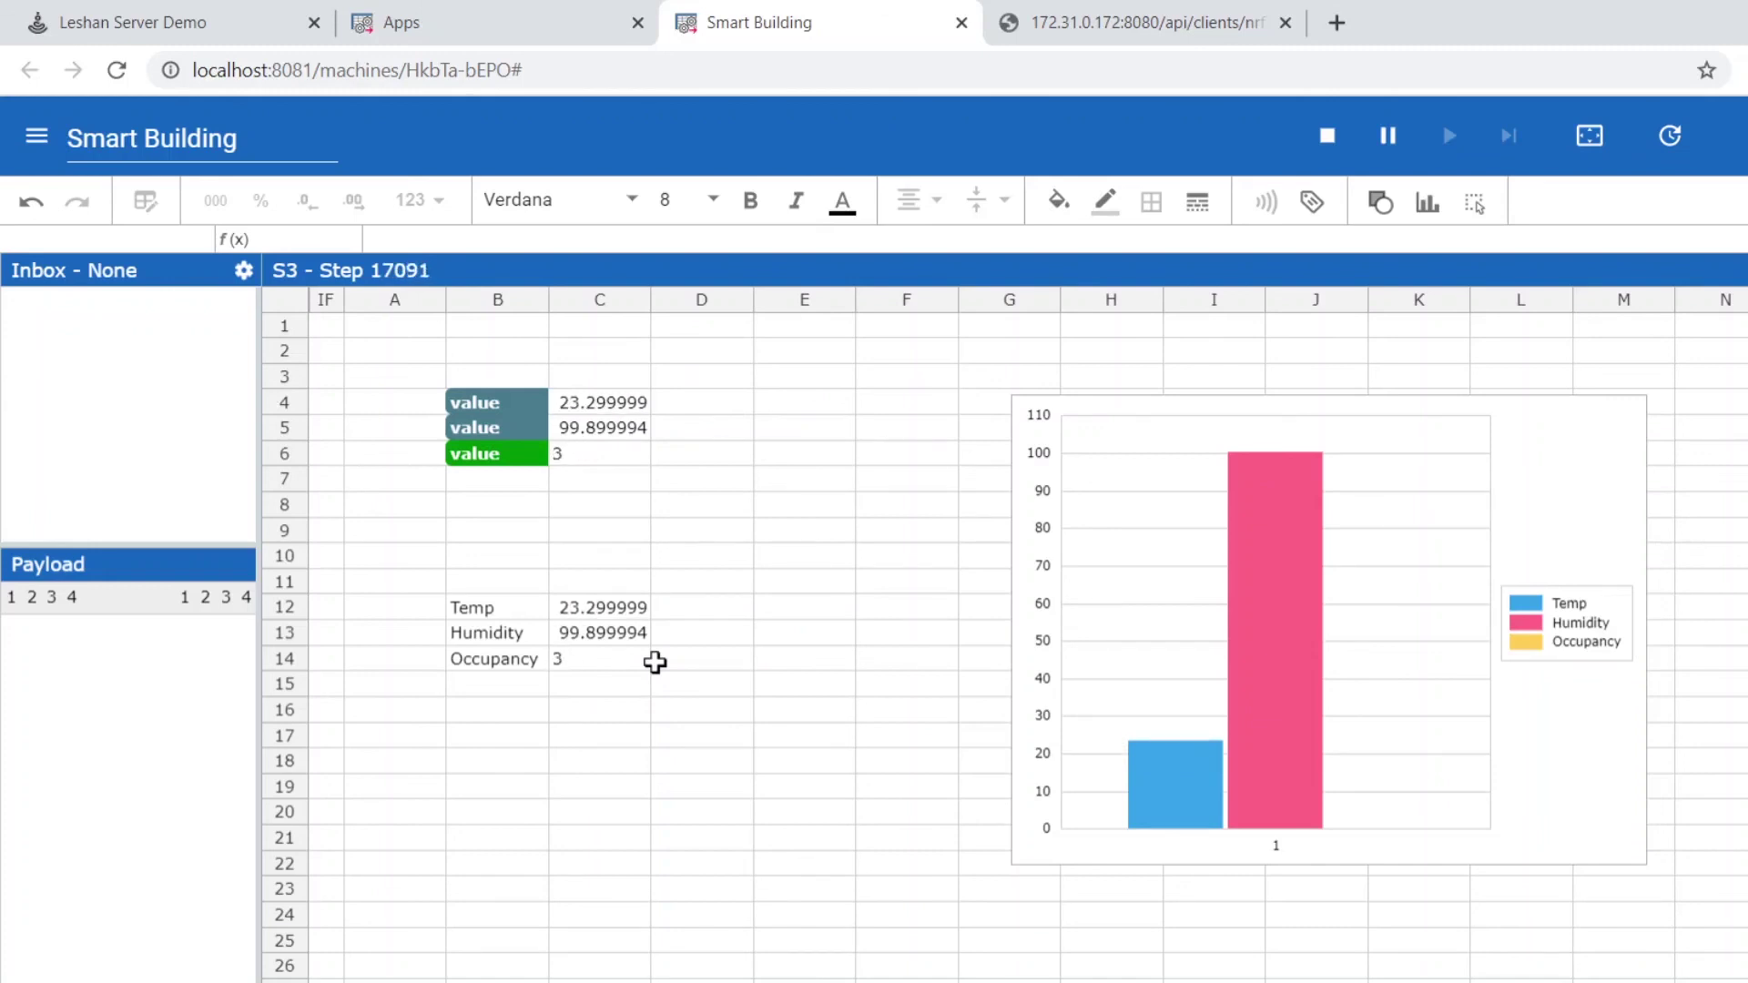
Stop the running Smart Building machine
left_click(1328, 135)
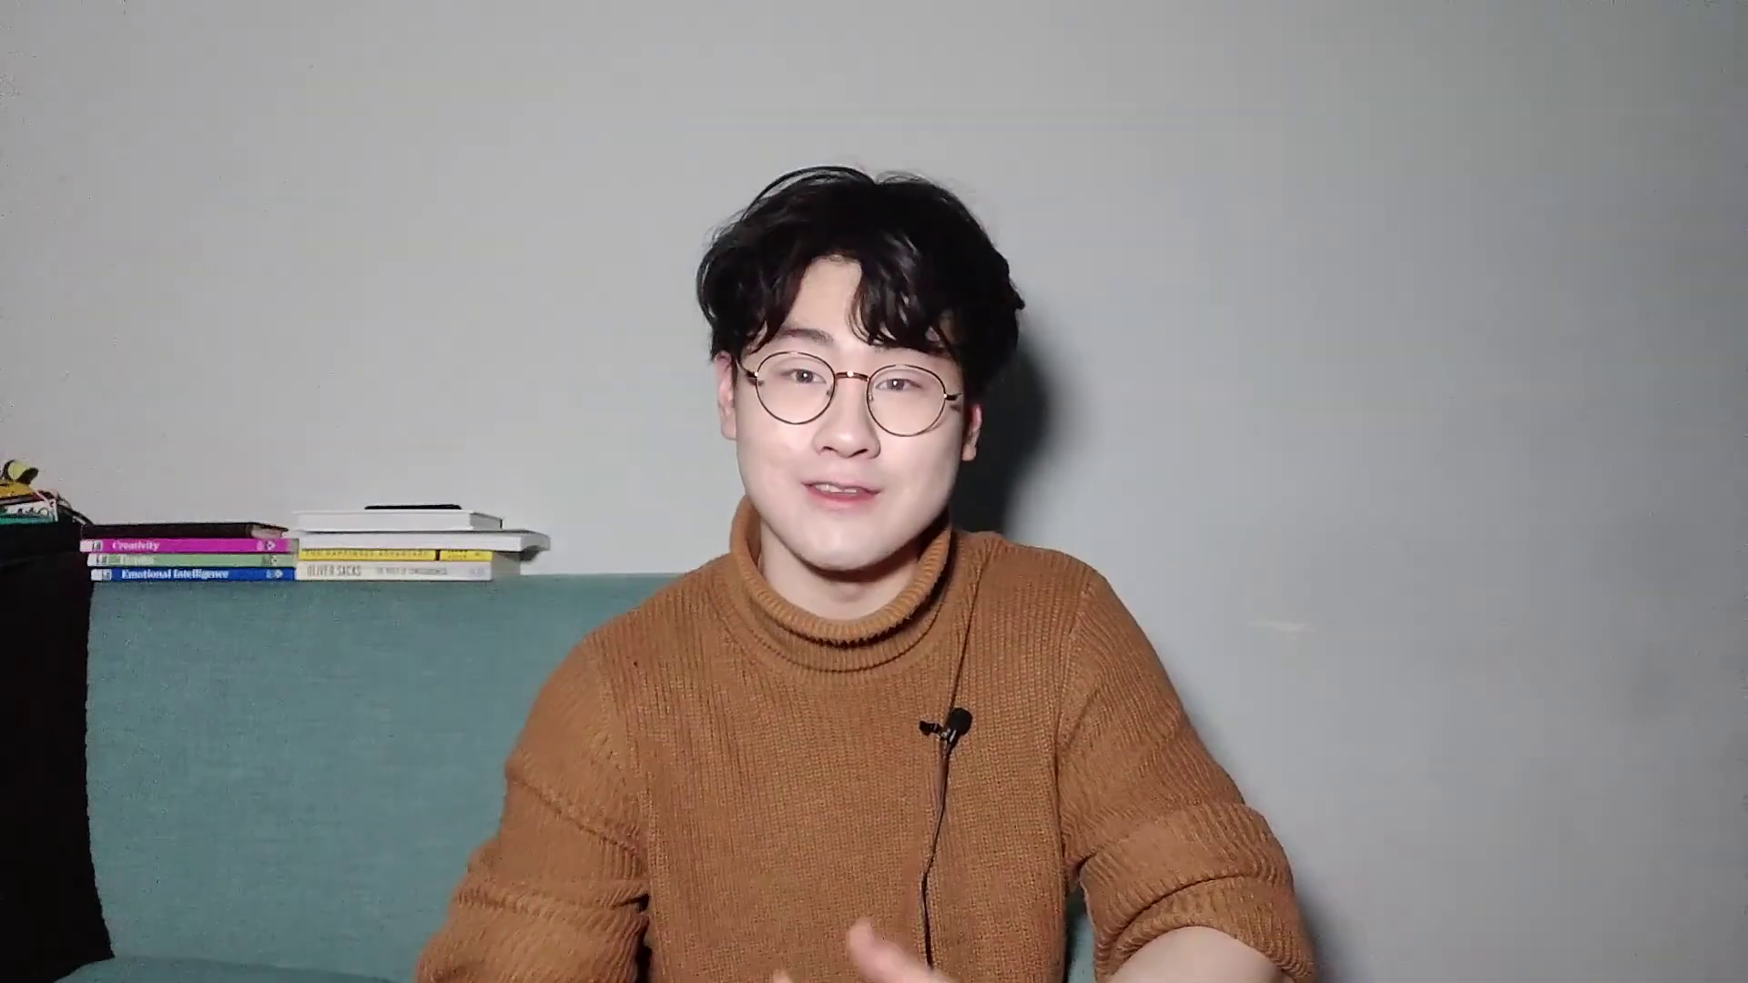